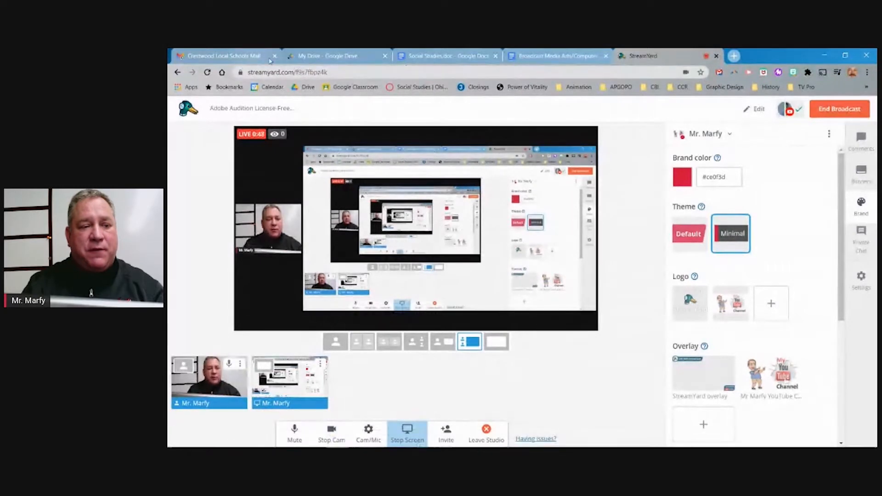
Switch to Google Drive and open Loopology Content, its CEL_REGGAE&SKA folder, and the Classic_Dub_Reggae_73BPM folder inside
click(322, 56)
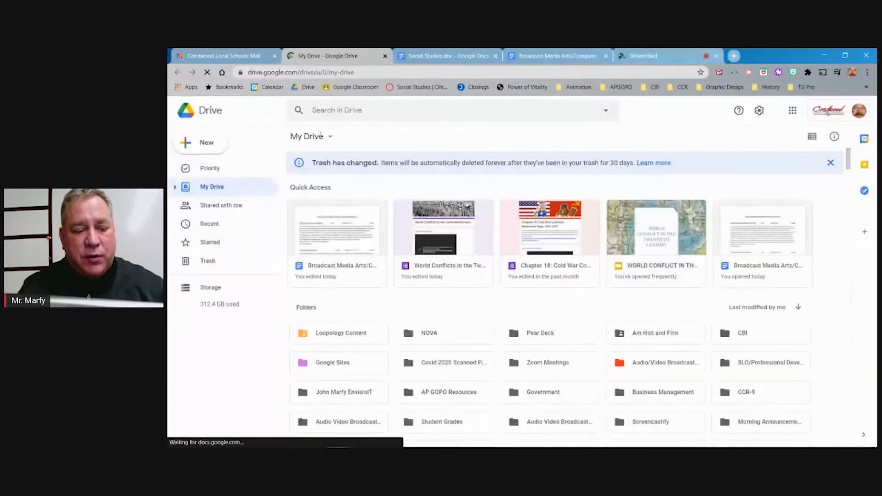
double_click(335, 333)
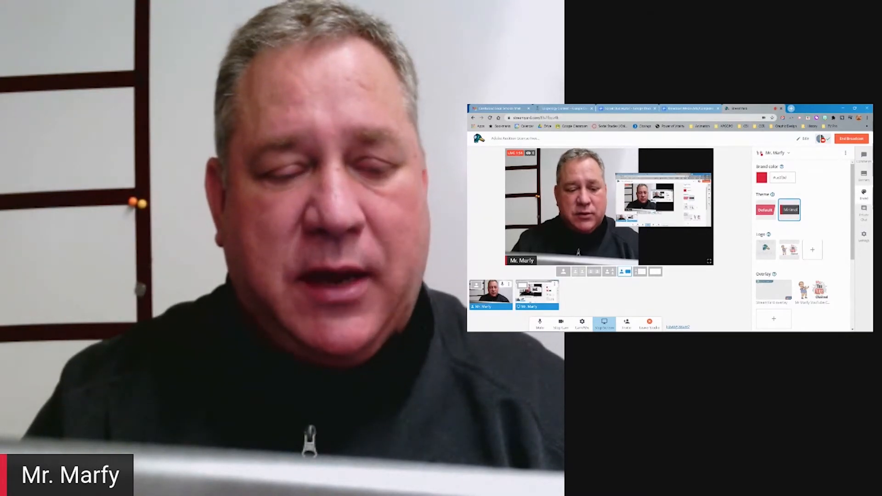
click(568, 109)
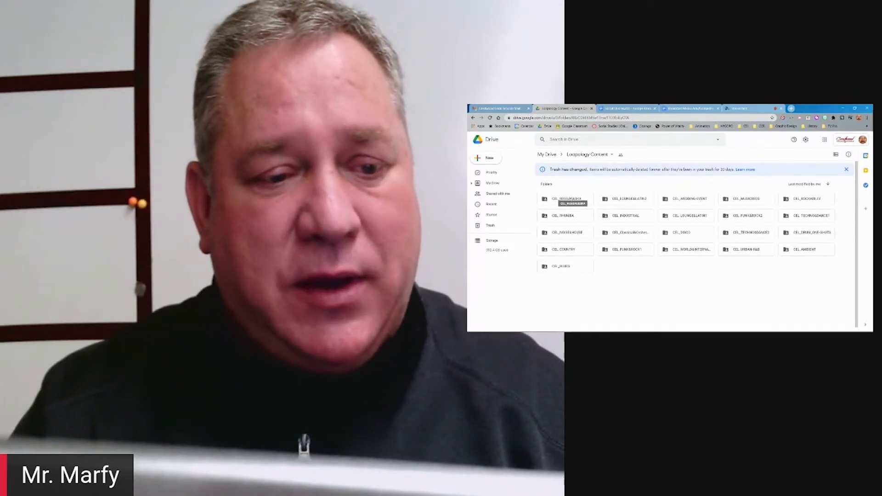
double_click(569, 199)
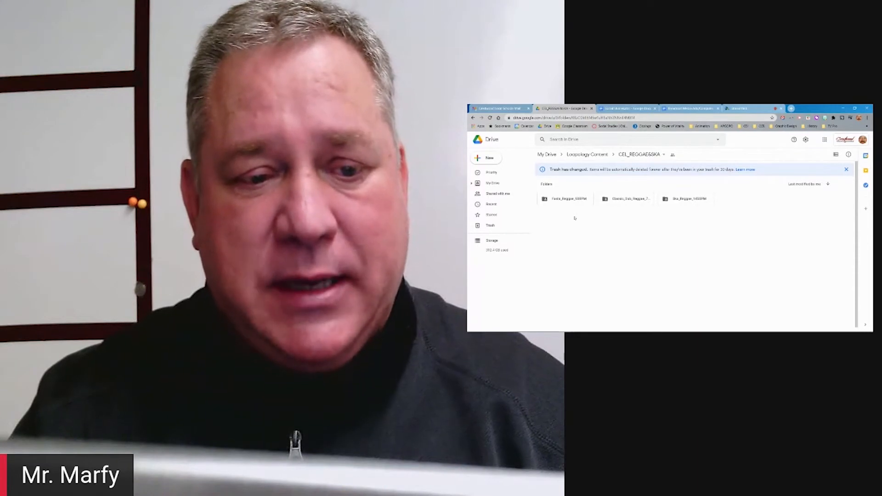
double_click(622, 200)
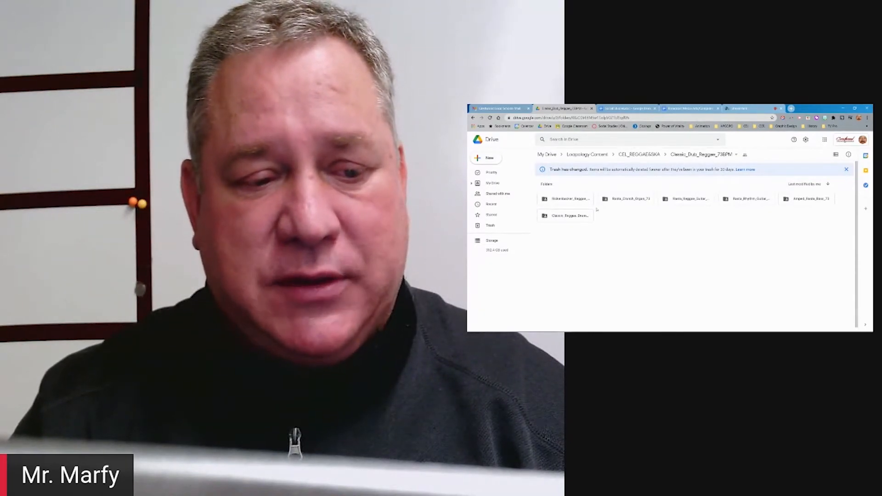
Look over the instrument subfolders of Classic_Dub_Reggae_73BPM, from the drum folder to the Amped_Rasta_Bass_73 folder
click(583, 216)
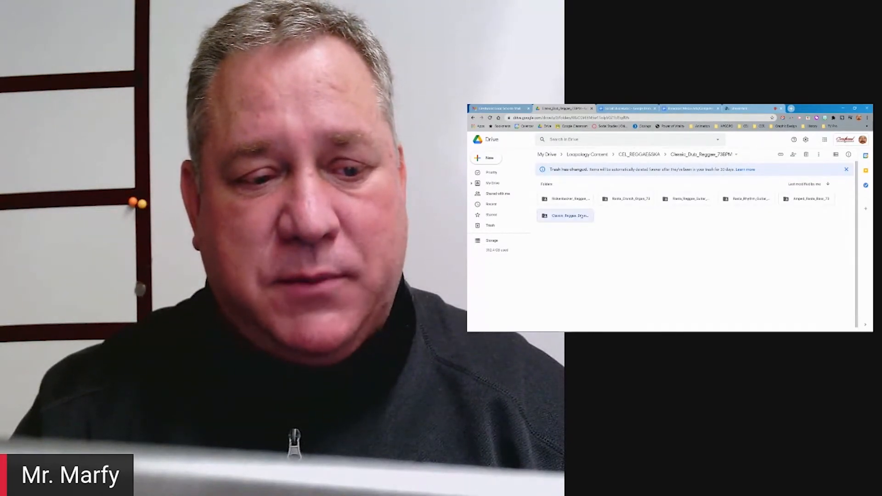
click(582, 199)
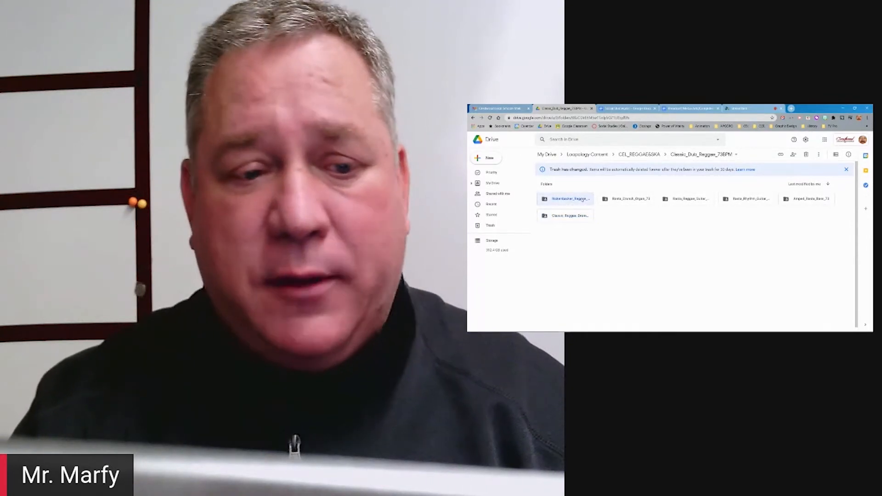
click(615, 201)
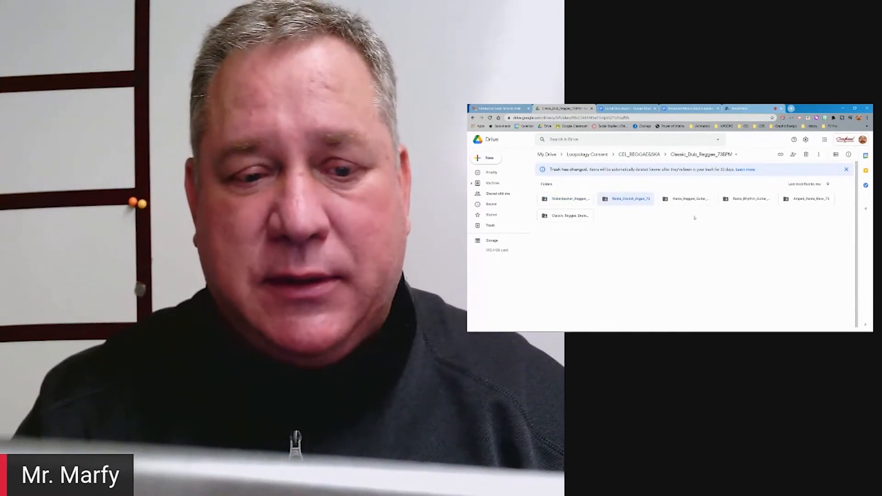
click(688, 200)
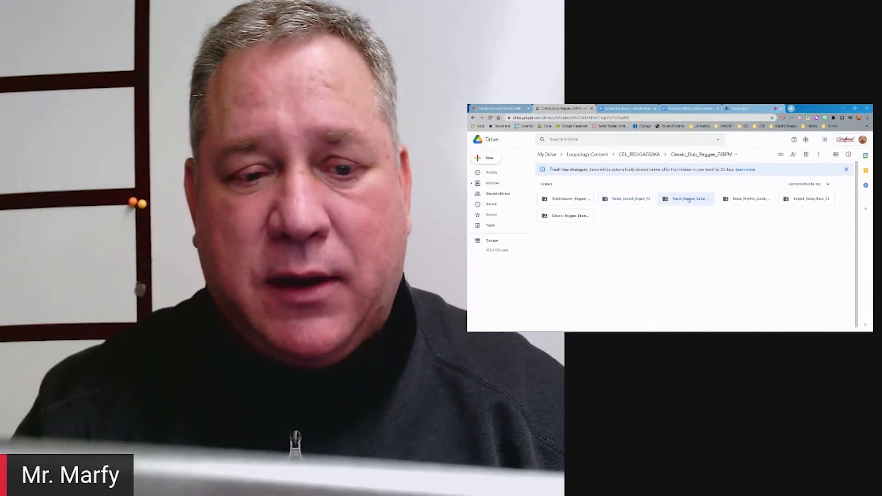
click(734, 201)
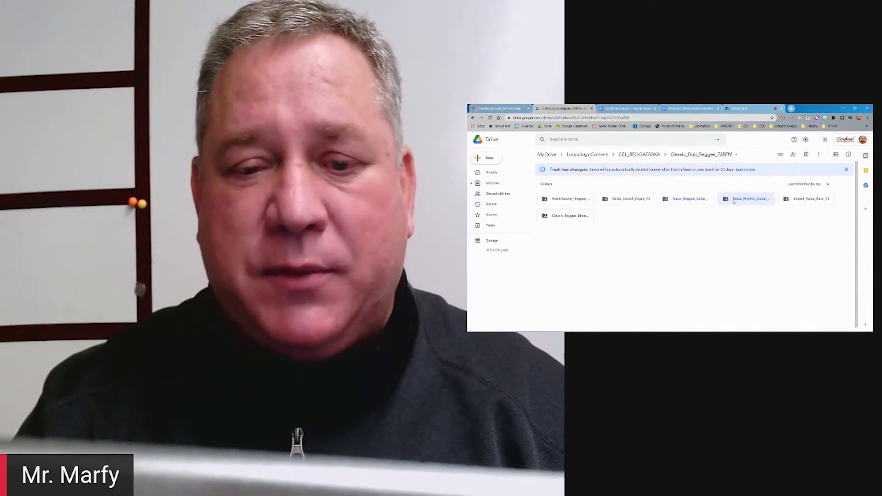
click(800, 199)
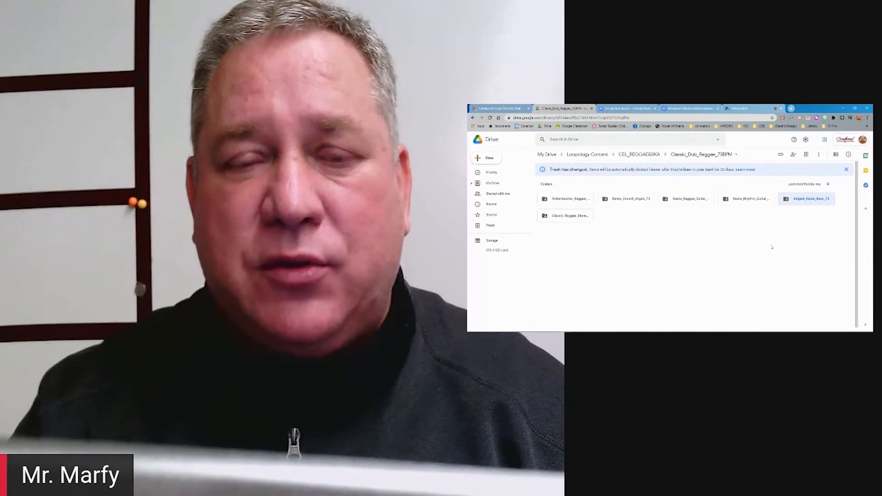
Open the Classic_Reggae_Drum_73 folder and look through its full list of drum loops
double_click(569, 216)
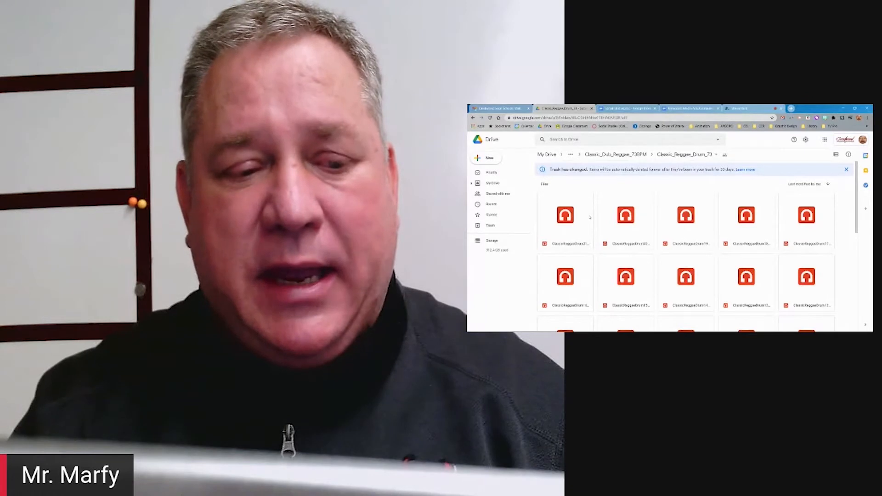
click(590, 217)
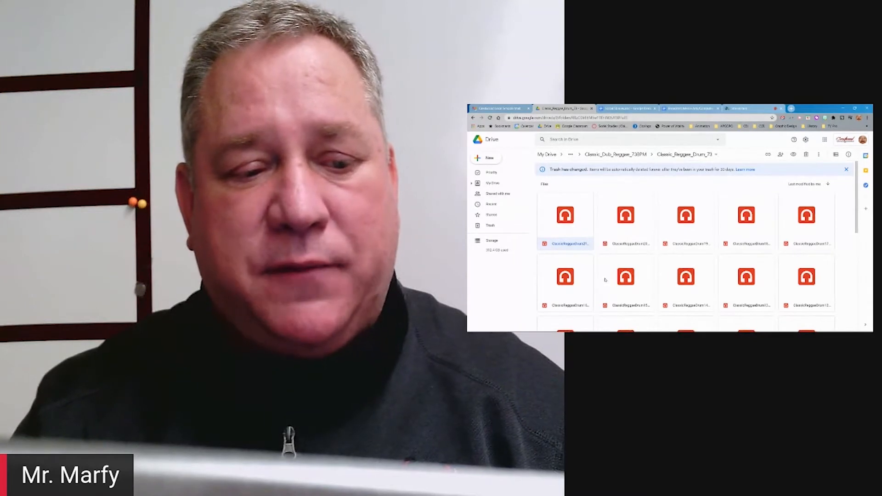
click(622, 245)
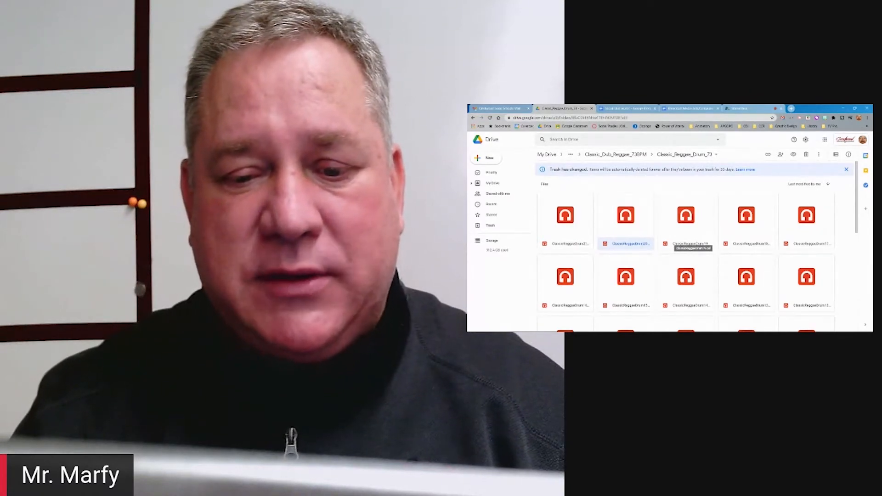
scroll(696, 244, down, 8)
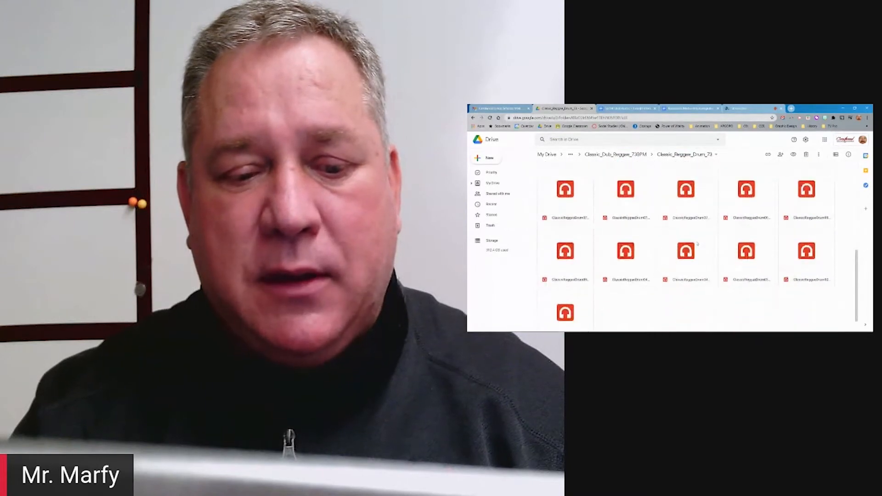
scroll(697, 244, down, 2)
scroll(697, 244, up, 10)
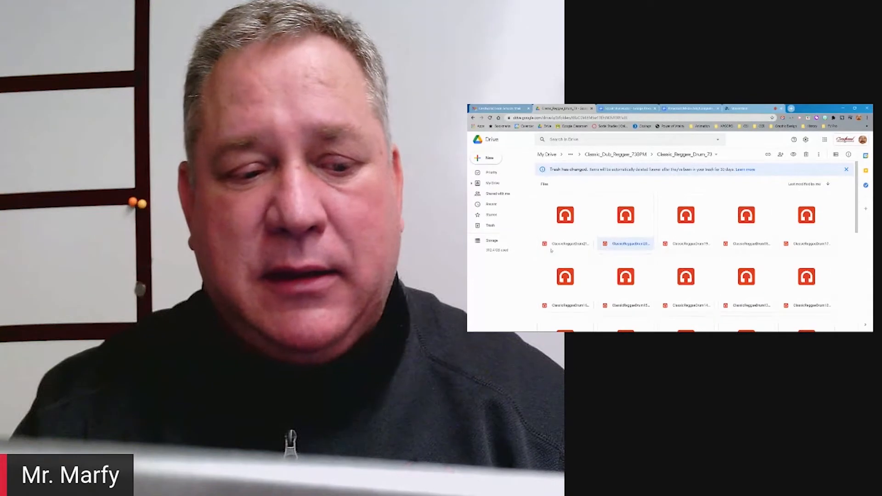
Preview the ClassicReggaeDrum21.cel loop, raise the system volume and replay the loop
double_click(566, 242)
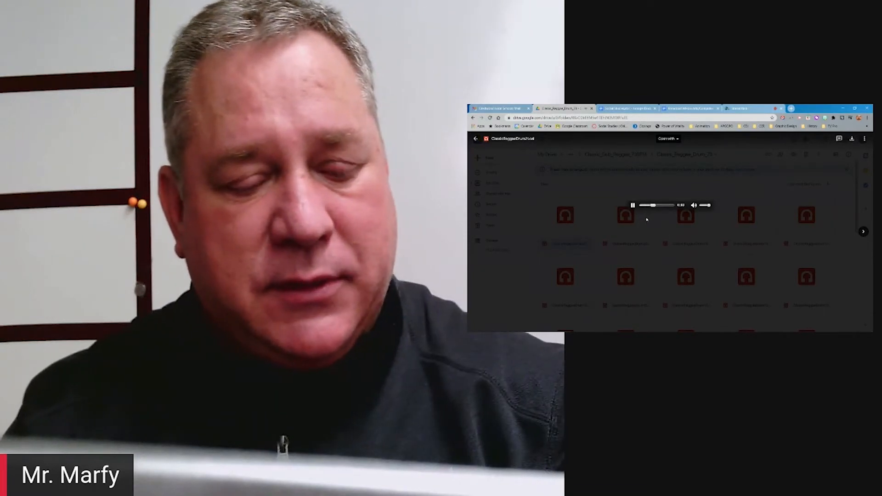
mouse_move(578, 327)
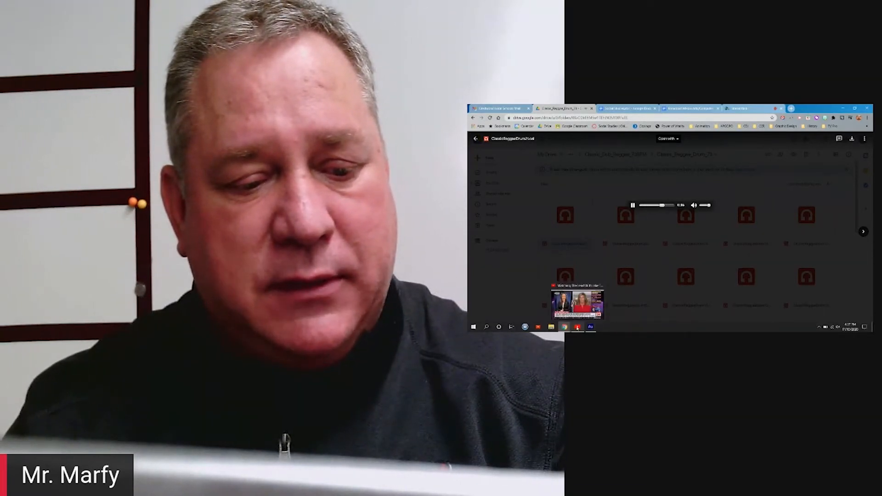
click(601, 287)
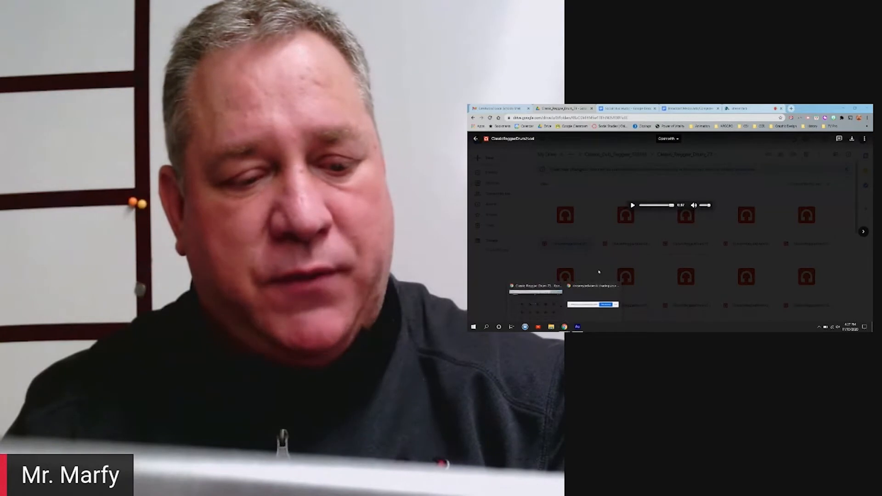
click(633, 206)
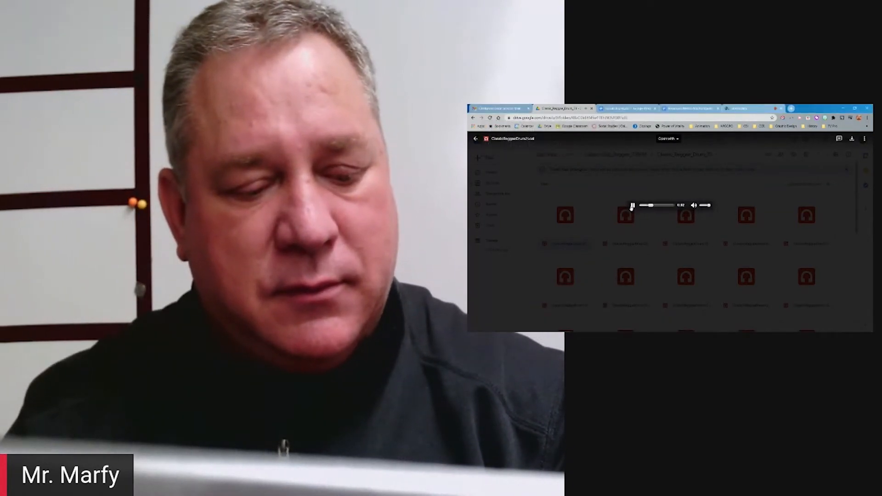
key(XF86AudioRaiseVolume)
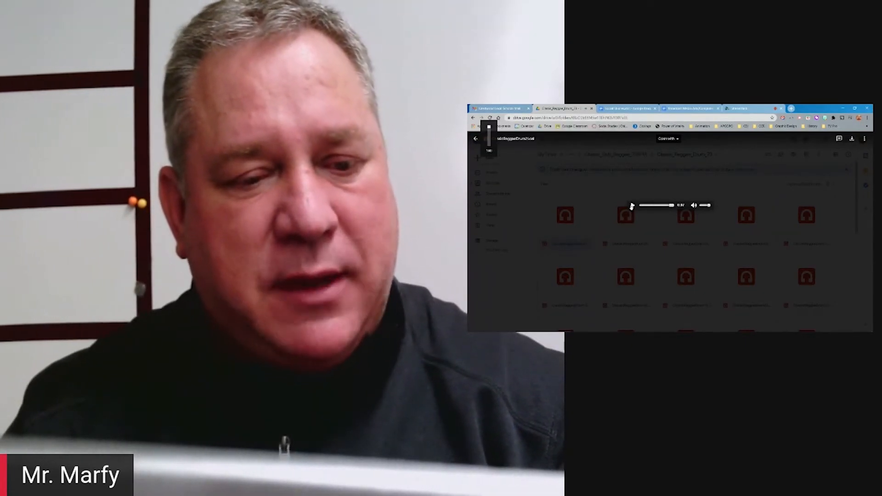
click(632, 206)
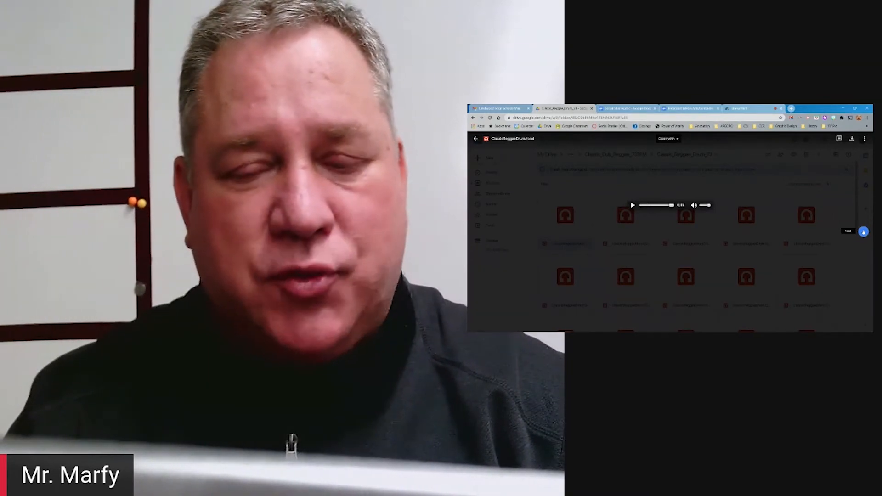
Listen to the following drum loops one after another, through to ClassicReggaeDrum17.cel
click(864, 232)
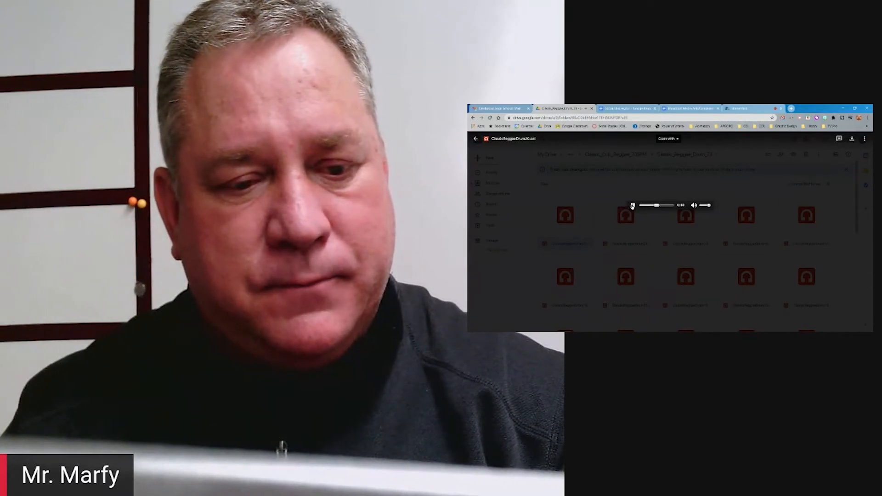
click(865, 232)
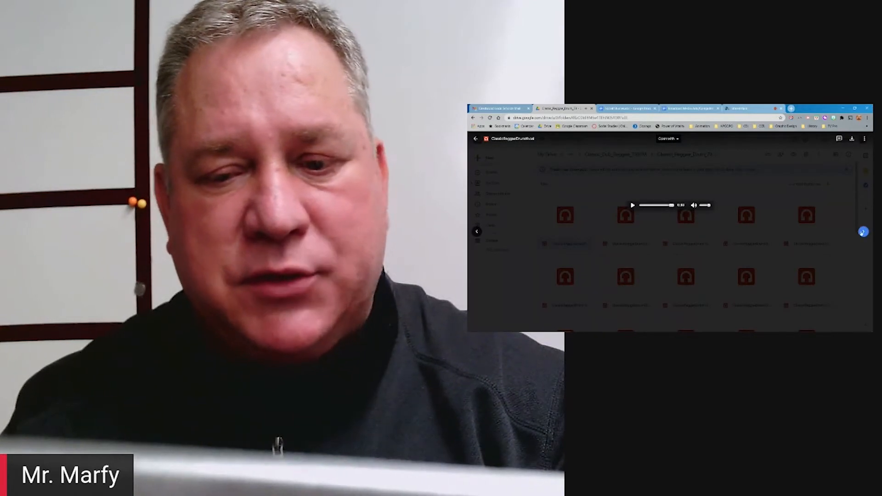
click(864, 231)
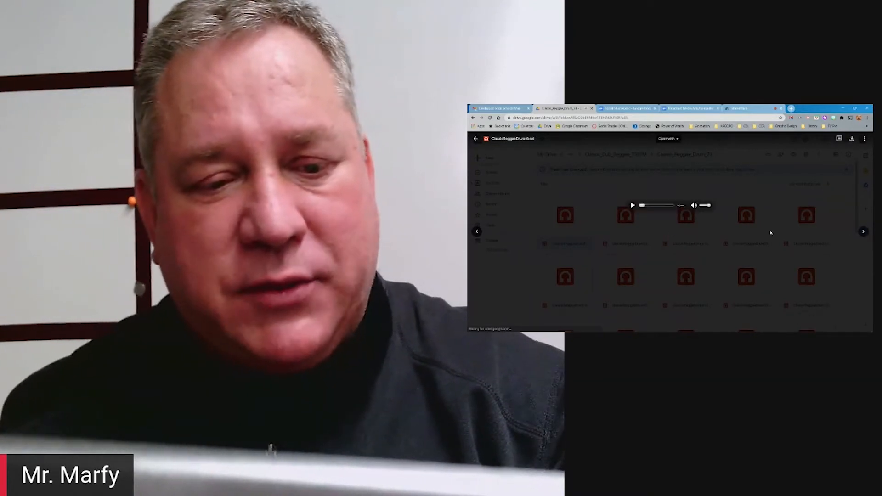
click(632, 205)
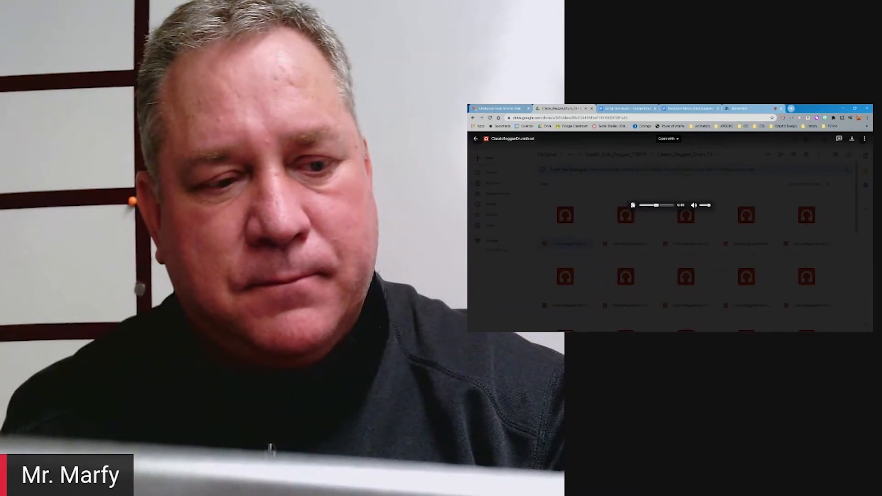
click(864, 231)
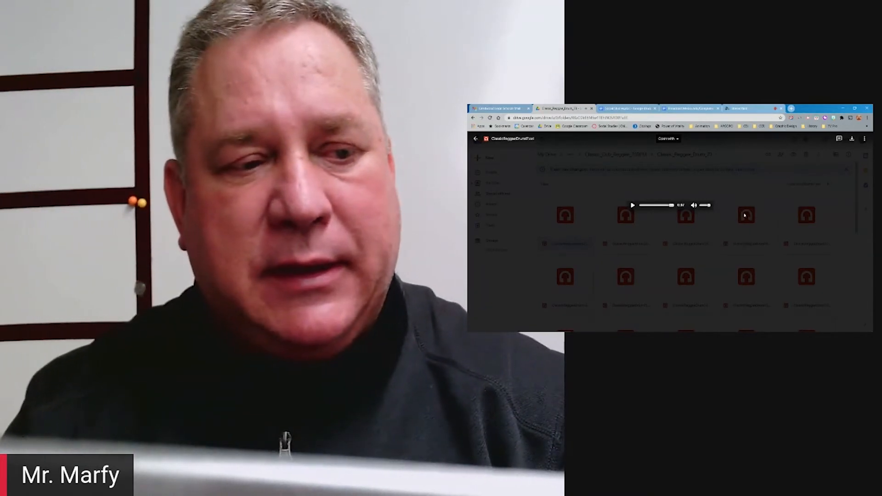
Download ClassicReggaeDrum17.cel, go back to ClassicReggaeDrum21.cel and download it as well, and close the preview
click(852, 141)
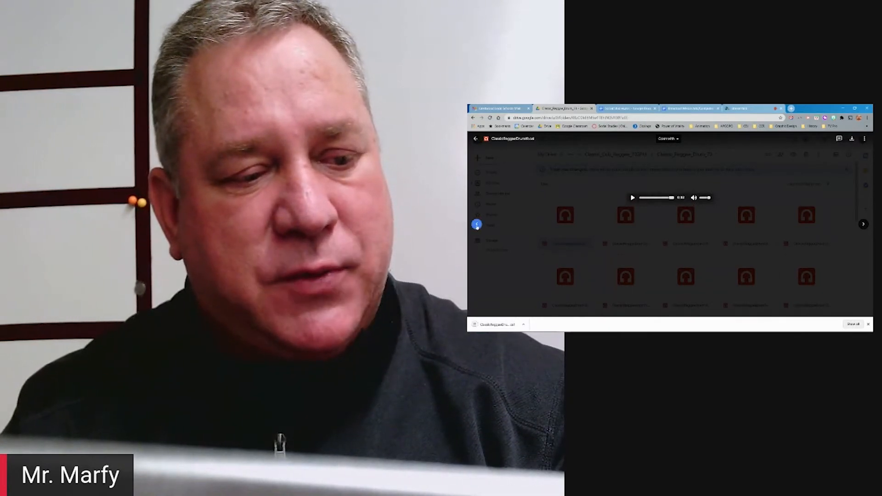
click(477, 225)
click(477, 224)
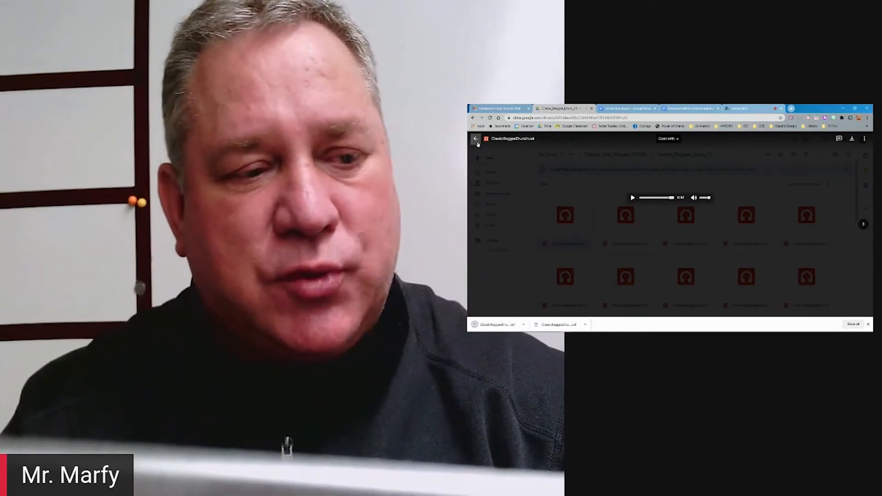
click(476, 139)
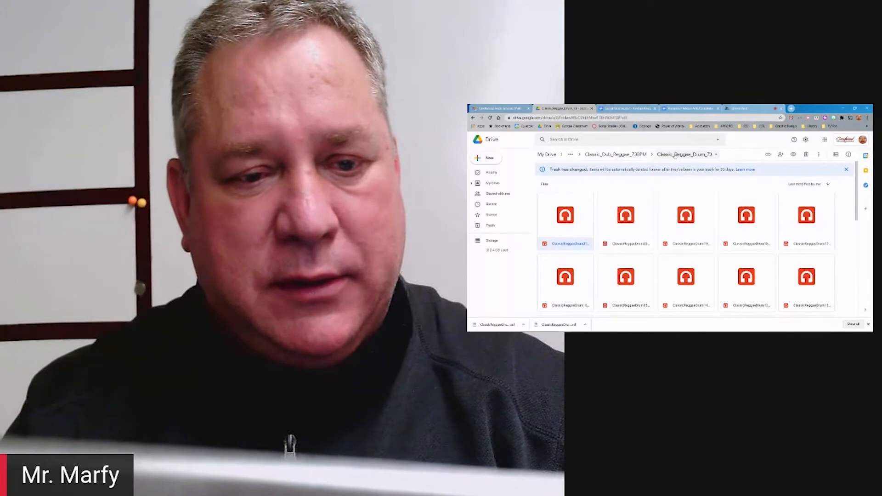
Return to the Classic_Dub_Reggae_73BPM folder, open Amped_Rasta_Bass_73 and play its third bass loop
click(618, 154)
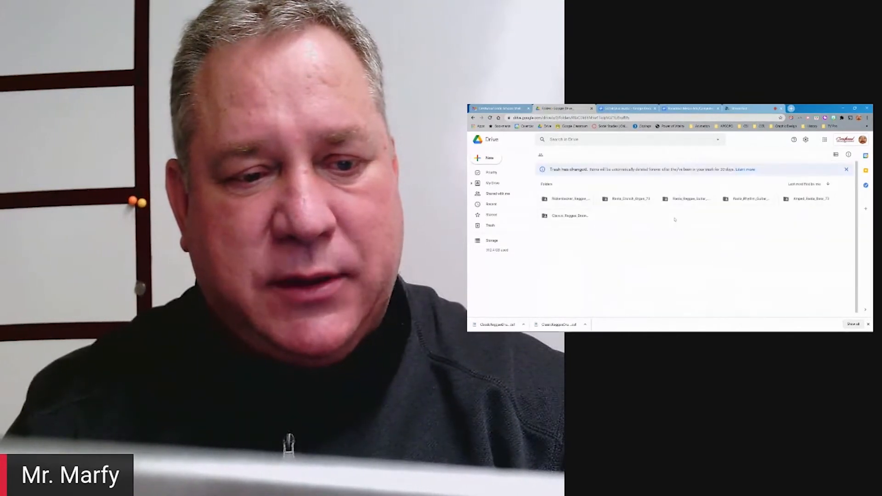
double_click(796, 200)
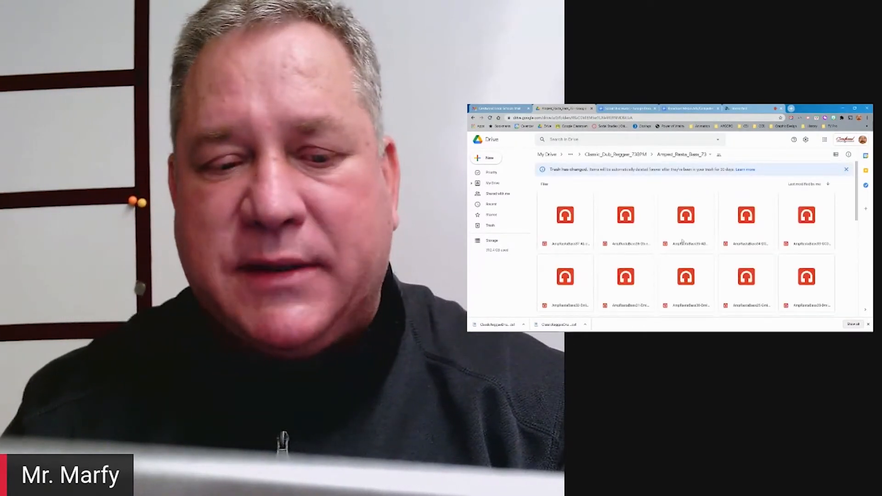
double_click(682, 241)
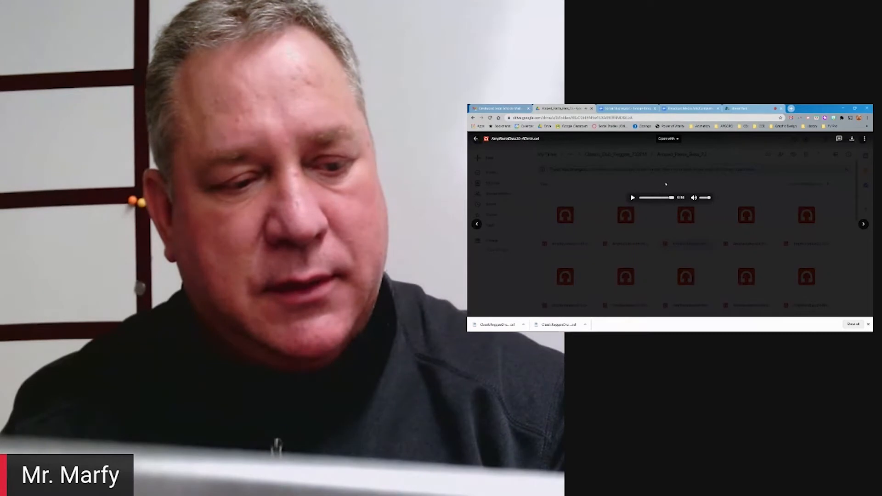
click(633, 198)
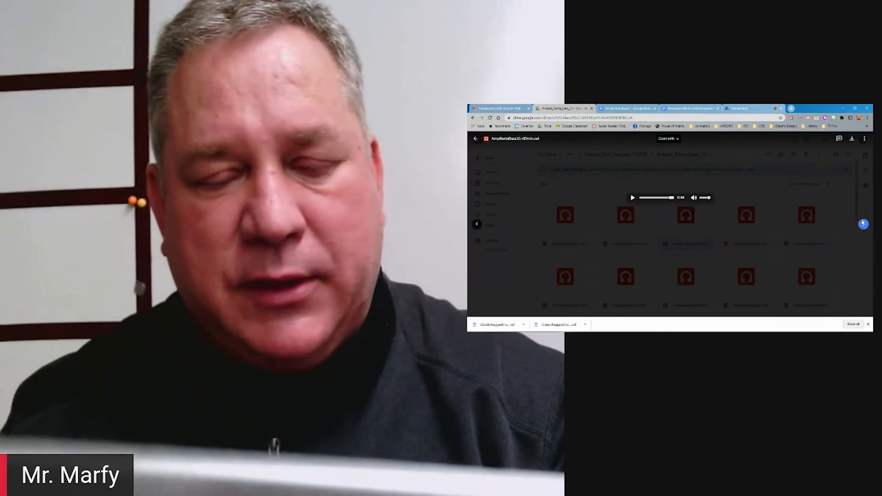
Listen to the following AmpRastaBass loops one after another, through to the one ending in DCG
click(864, 224)
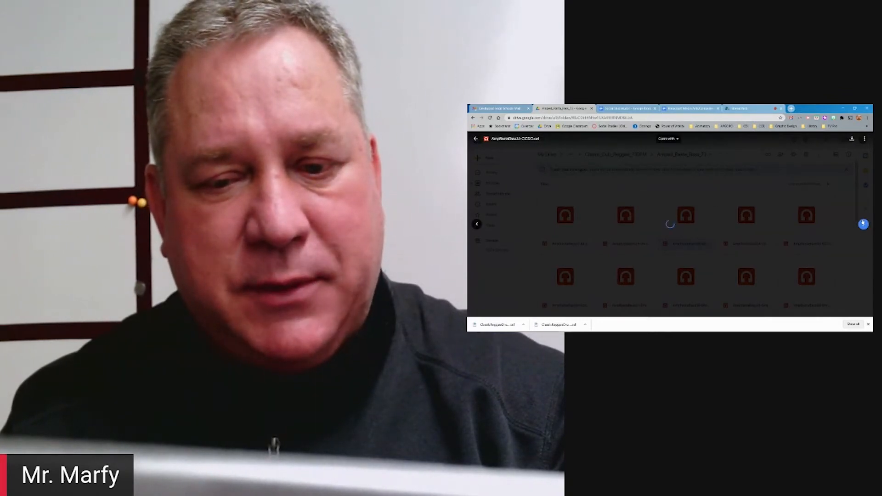
click(864, 223)
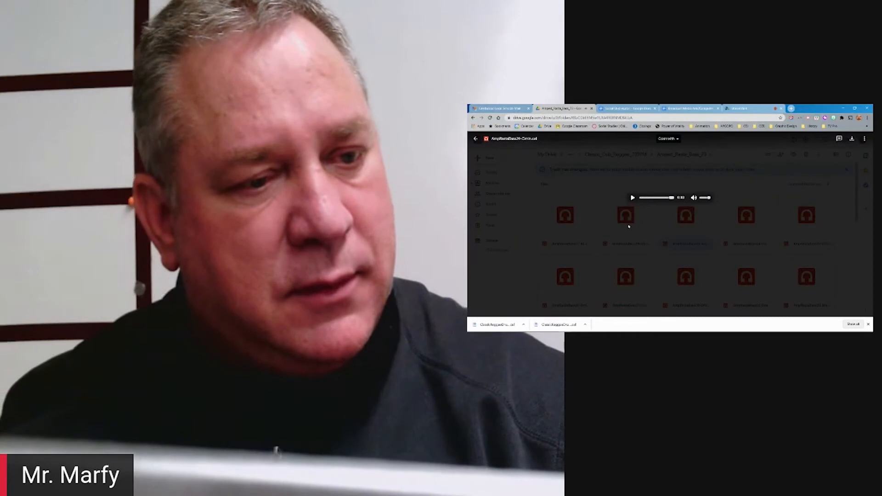
click(633, 198)
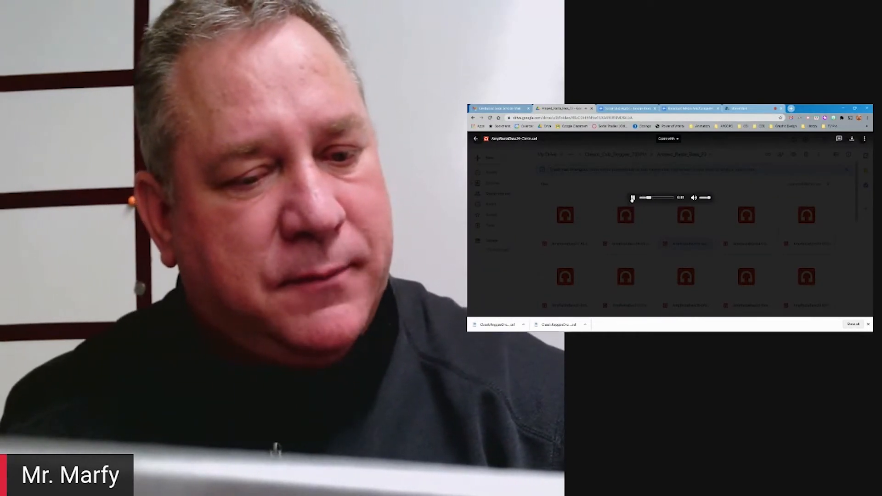
click(864, 224)
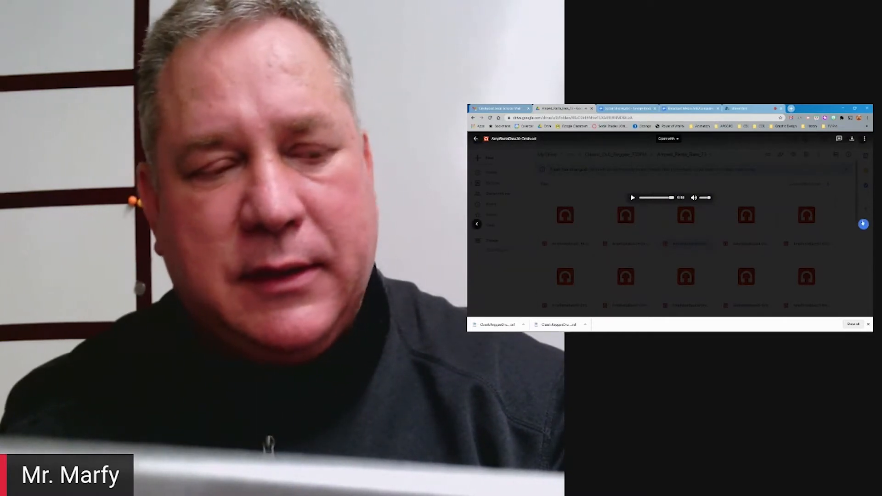
click(864, 223)
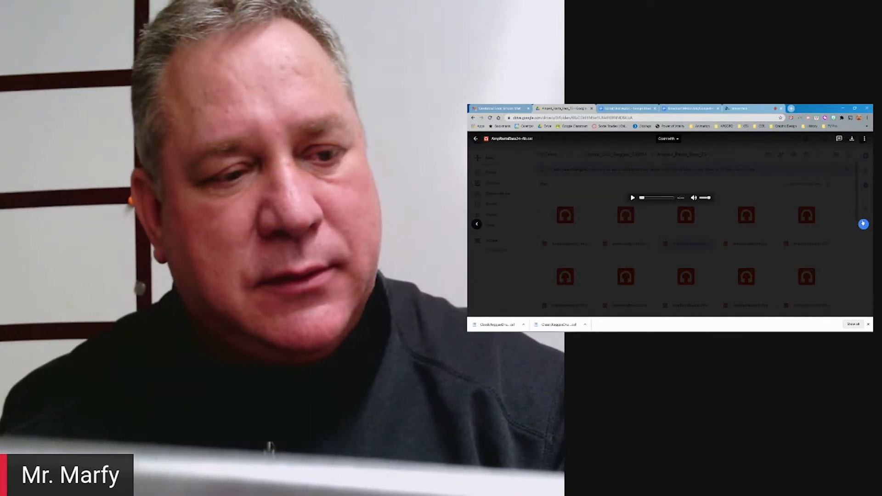
click(864, 224)
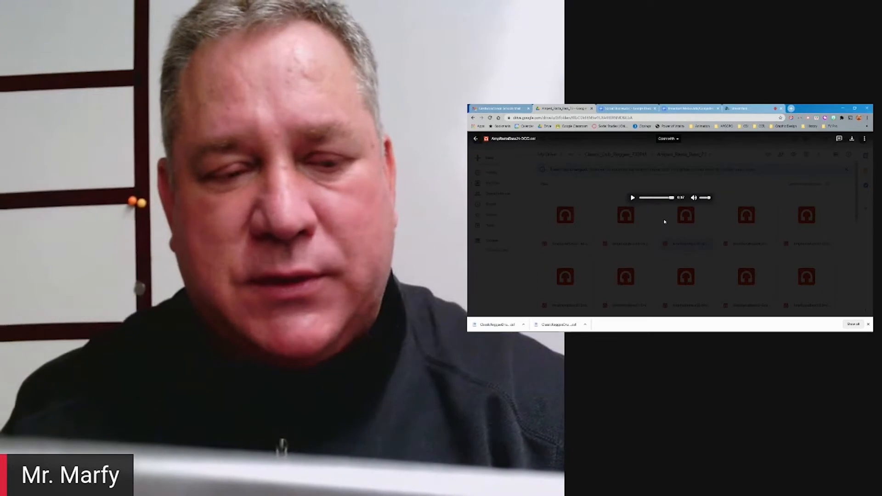
Download the previewed AmpRastaBass DCG loop and return to the Classic_Dub_Reggae_73BPM folder
click(849, 139)
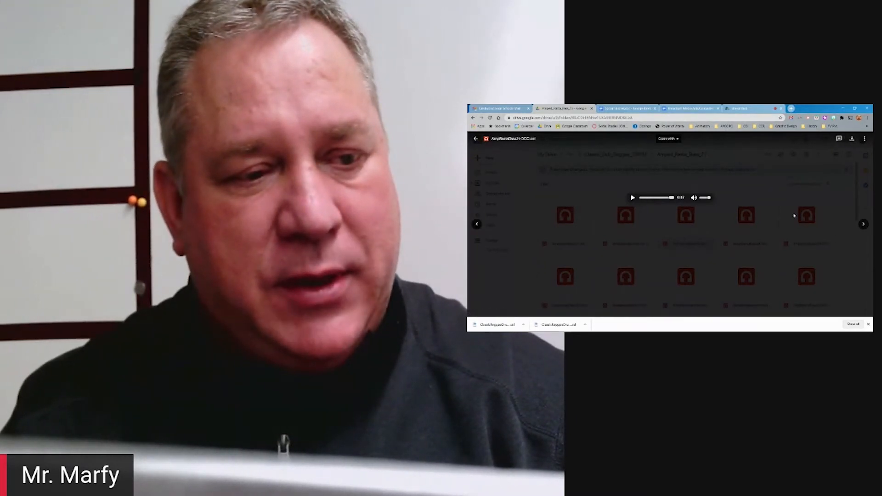
click(476, 141)
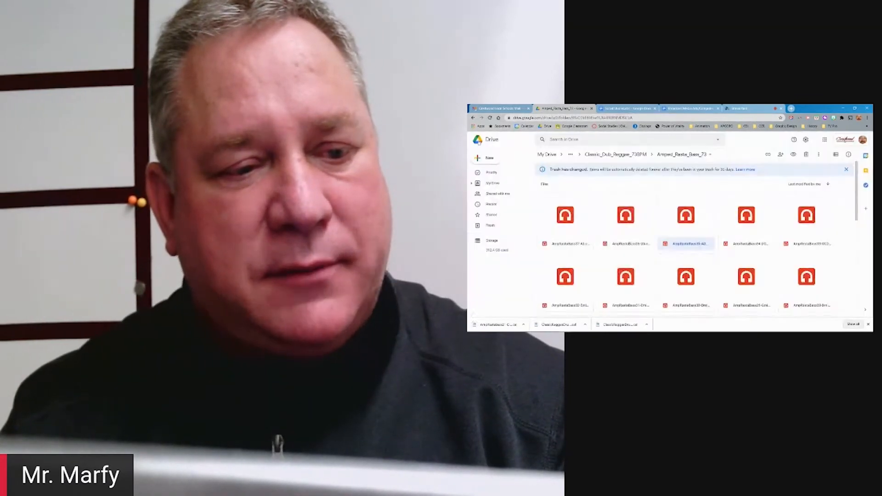
click(631, 156)
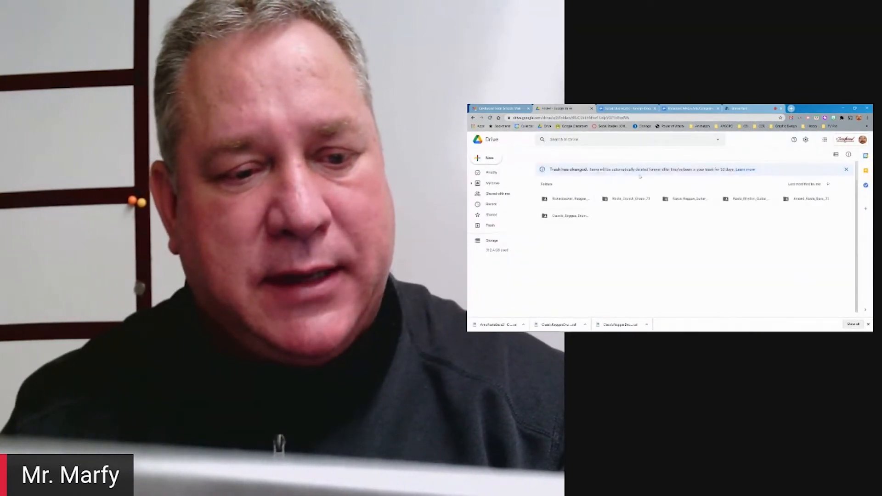
Open the Rickenbacker_Reggae_Bass_73 folder, look through its bass loops and preview RickenRegBass06-D.cel
double_click(576, 201)
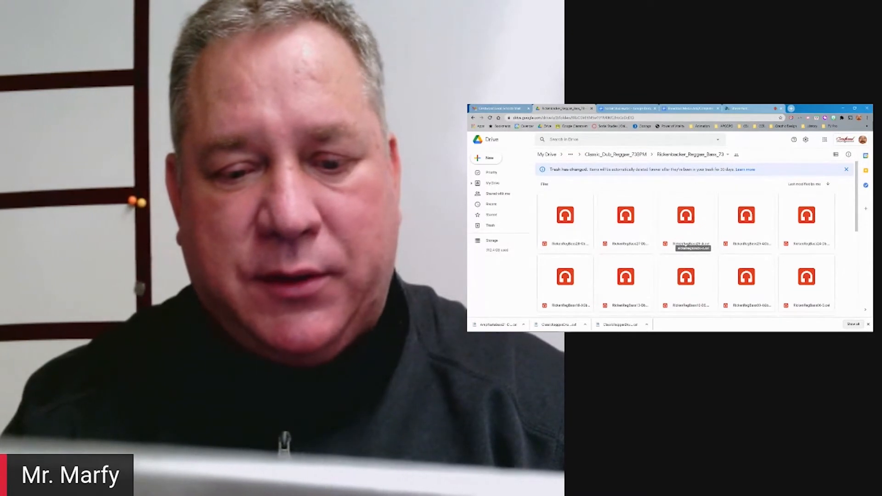
scroll(685, 245, down, 2)
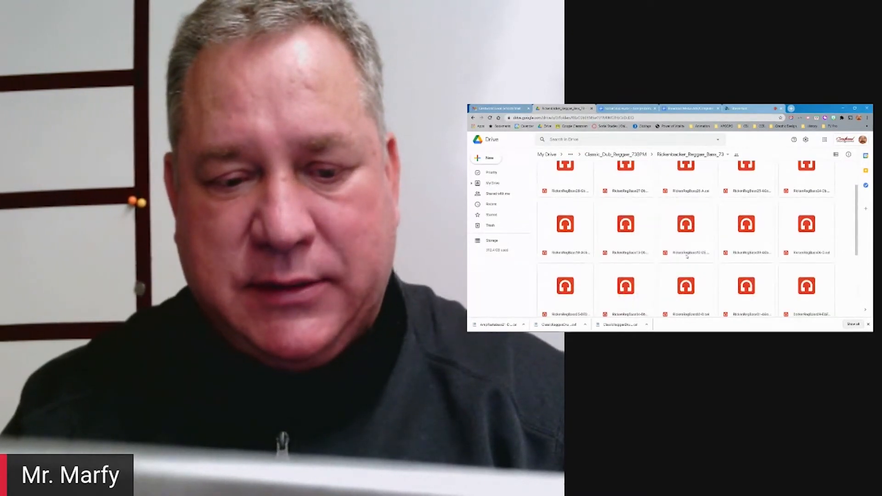
scroll(687, 251, up, 2)
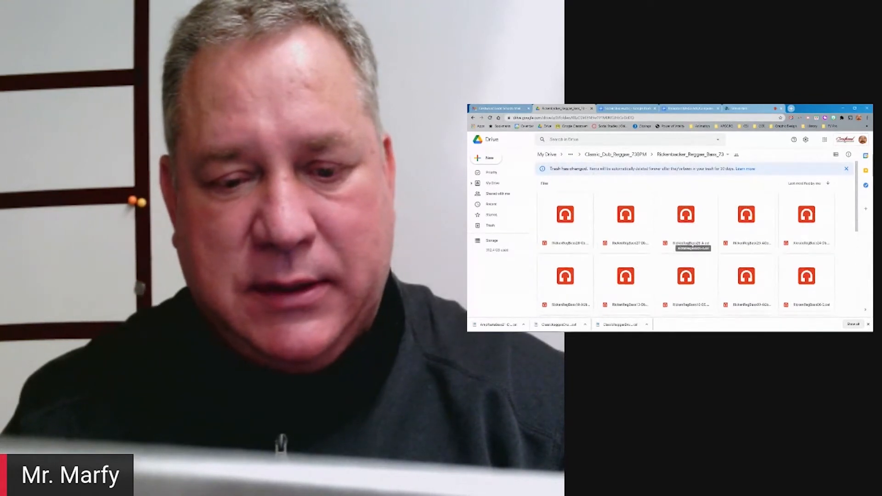
scroll(691, 244, down, 2)
scroll(693, 246, down, 1)
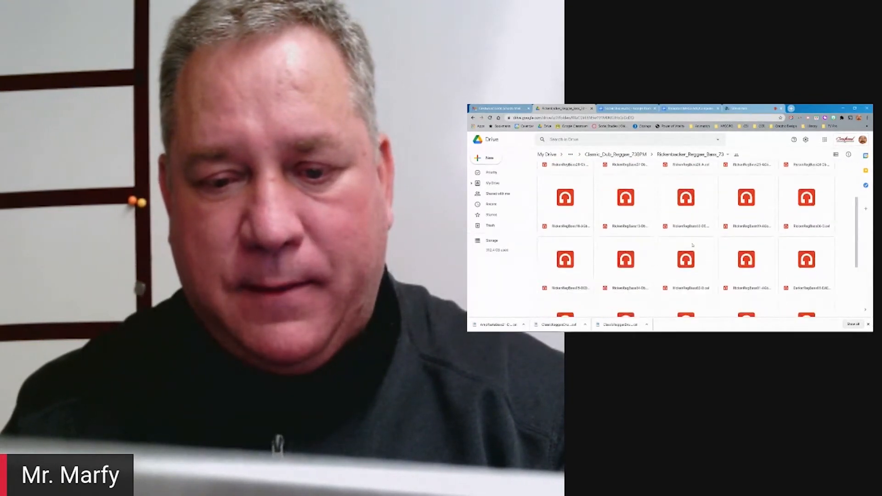
double_click(814, 225)
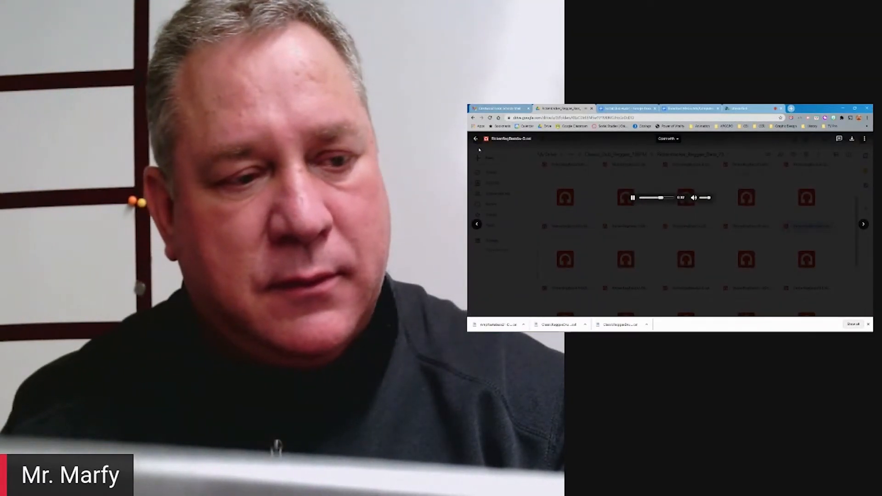
click(475, 140)
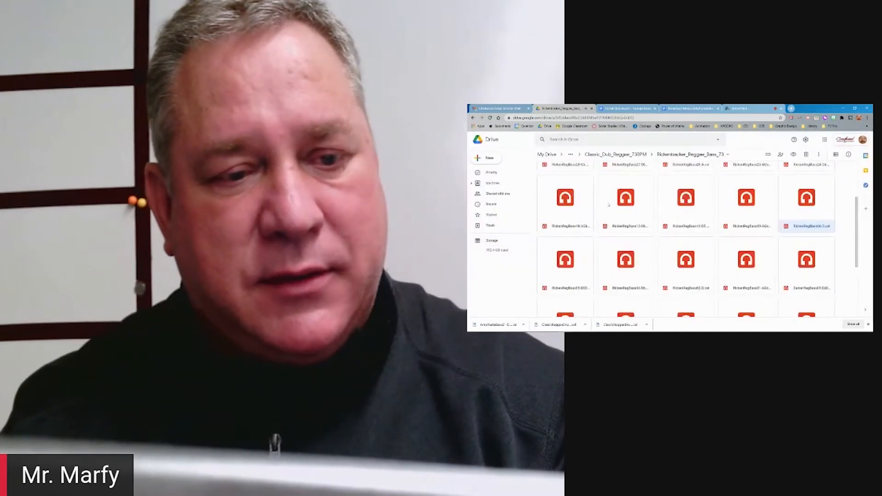
Switch to the Rasta_Reggae_Guitar_73 folder and preview its third guitar rhythm loop
click(625, 155)
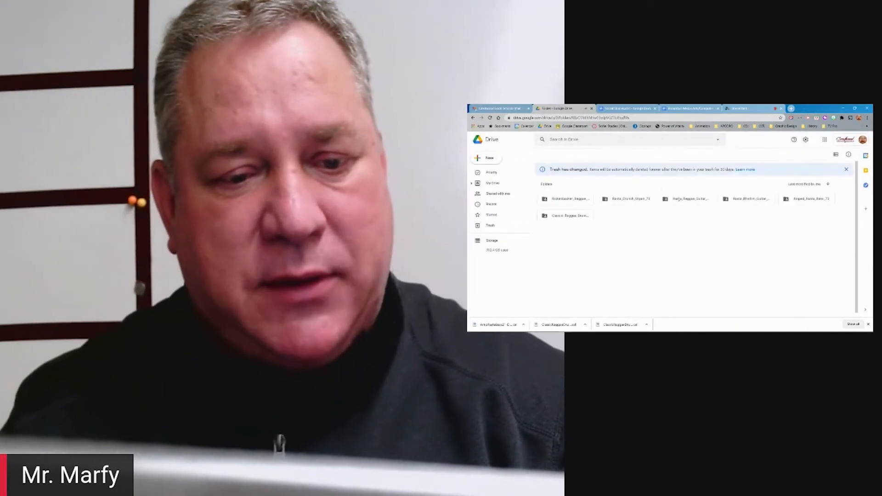
double_click(690, 202)
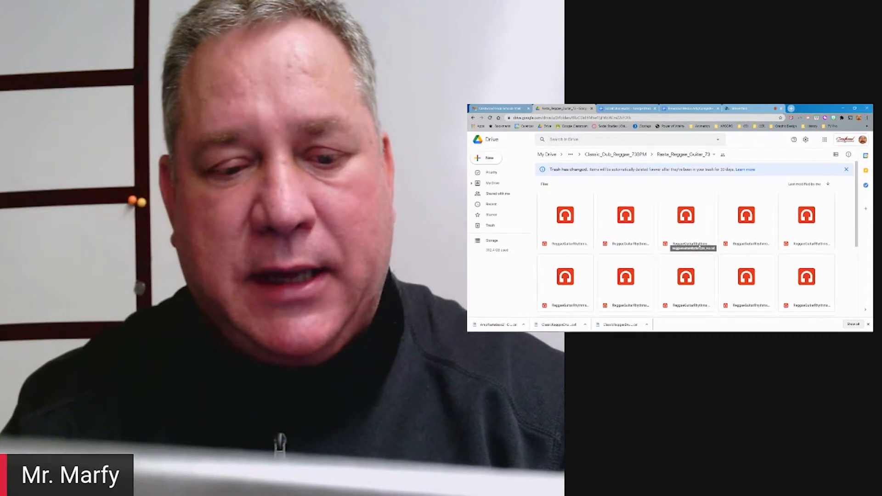
double_click(699, 247)
click(699, 247)
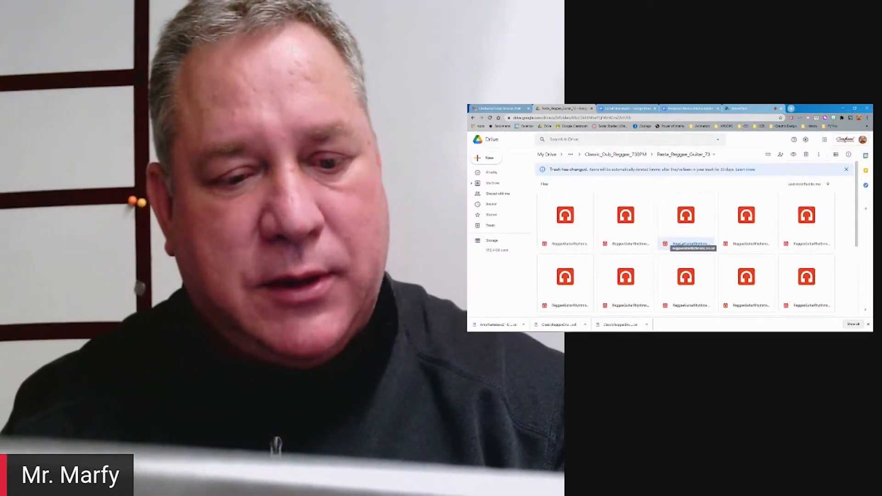
double_click(679, 222)
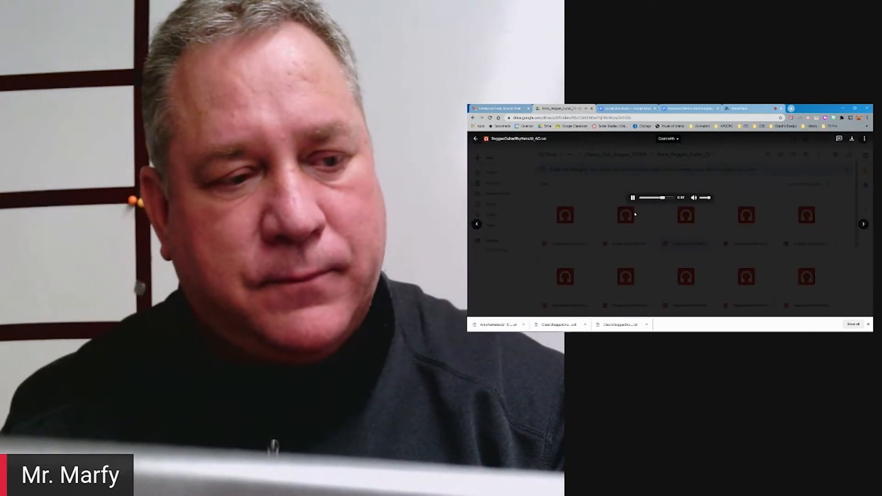
click(475, 139)
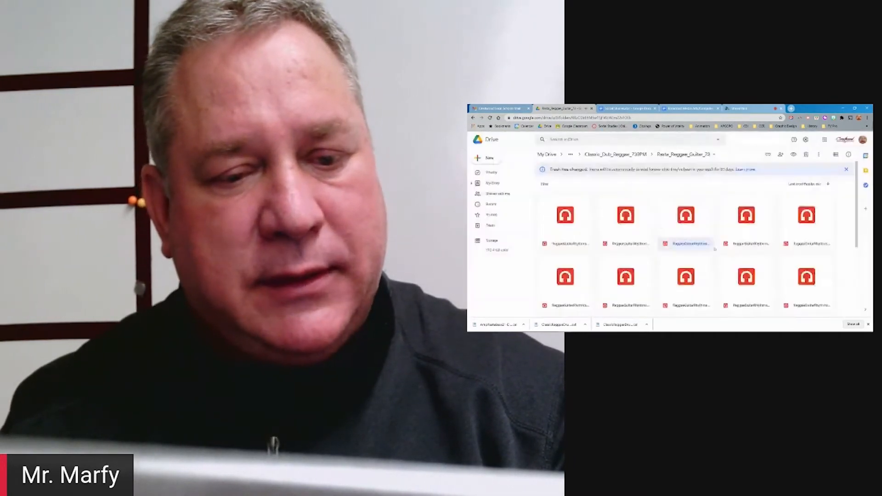
Look further down the guitar loops and preview the ReggaeGuitarRhythms loop ending in CDG
scroll(757, 280, down, 3)
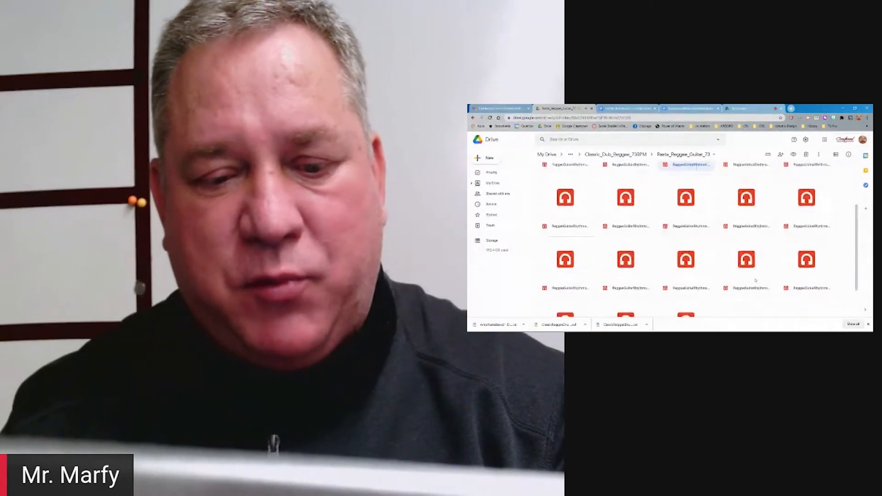
double_click(735, 241)
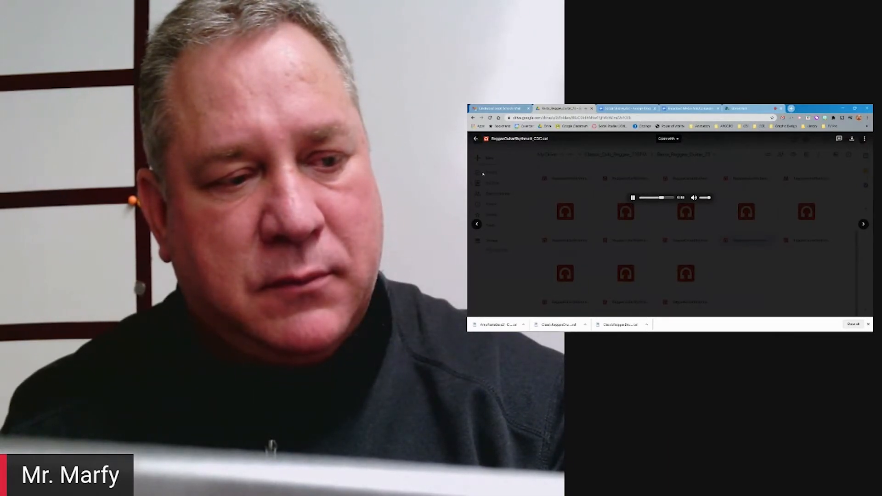
click(476, 138)
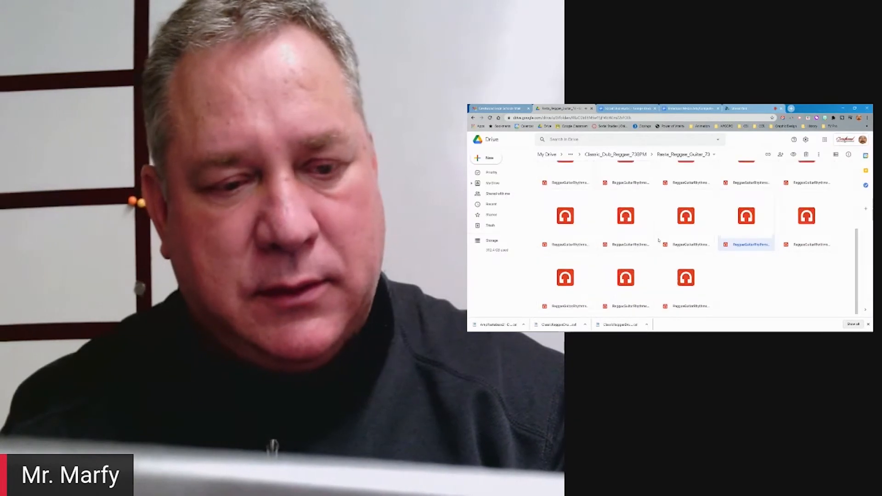
Preview the second guitar rhythm loop in the third row, download it and close the preview
scroll(659, 240, up, 5)
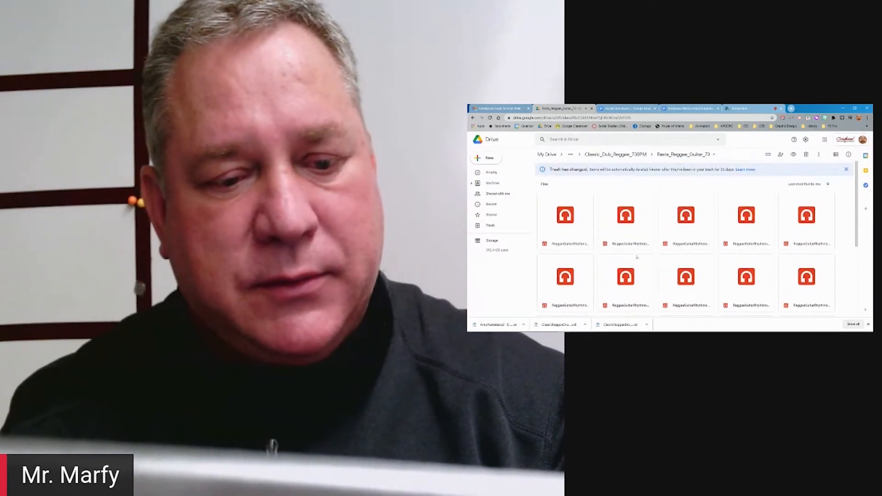
scroll(630, 276, down, 3)
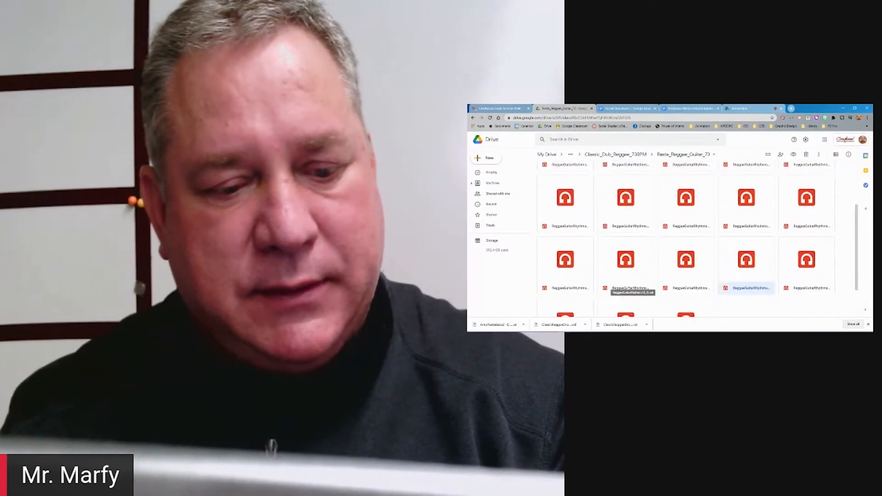
click(629, 289)
double_click(629, 288)
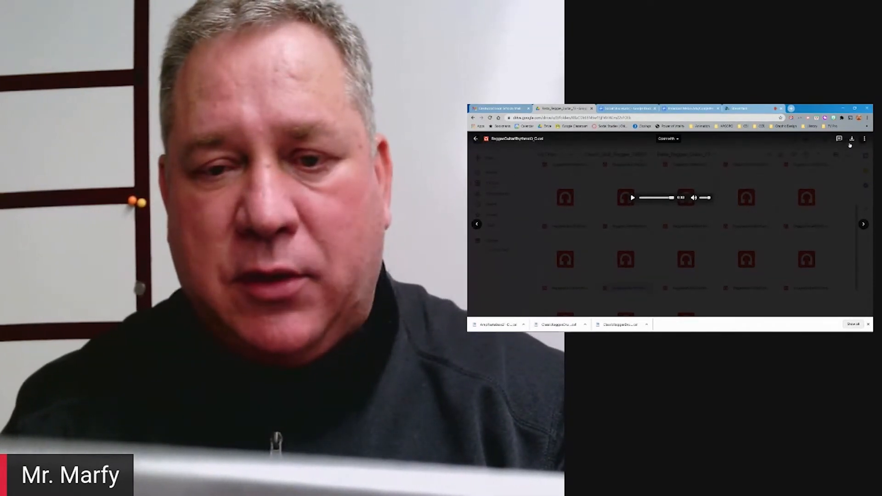
click(851, 139)
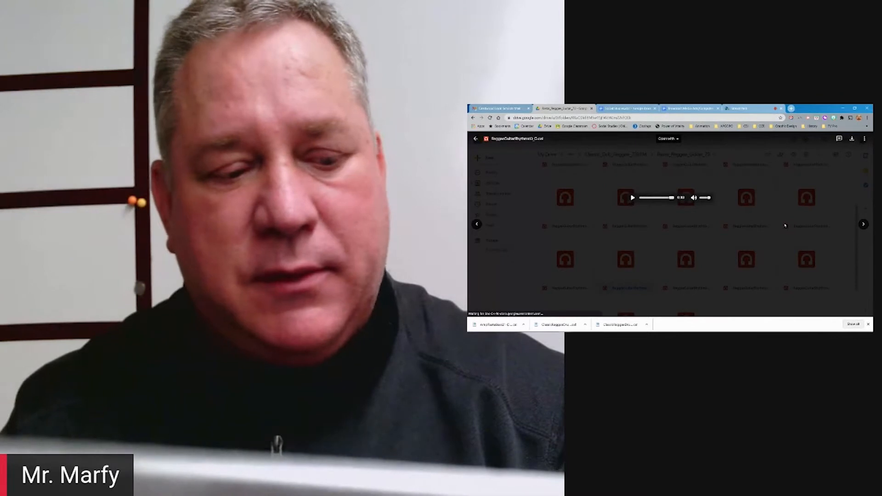
click(477, 139)
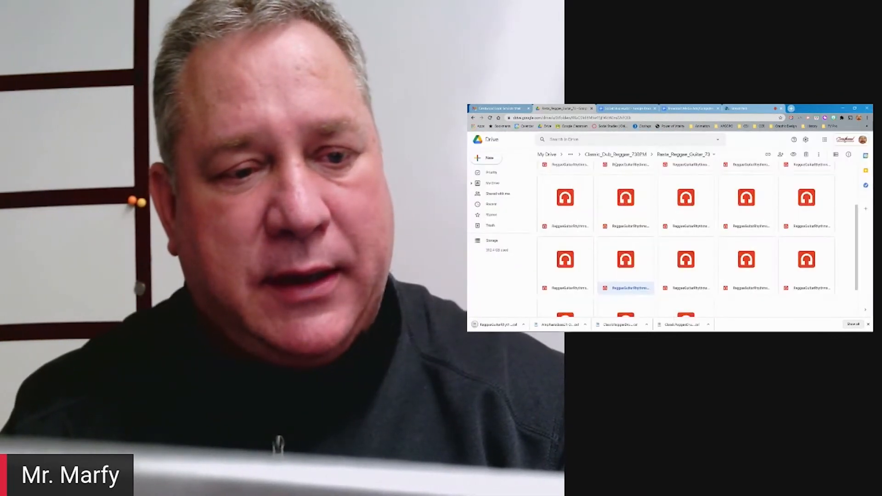
Switch to the Rasta_Crunch_Organ_73 folder and look through its organ loops
click(624, 155)
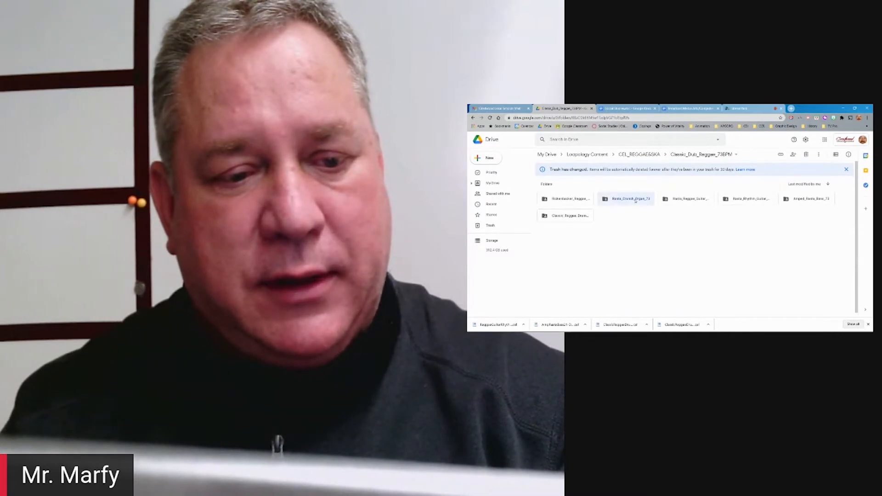
double_click(634, 199)
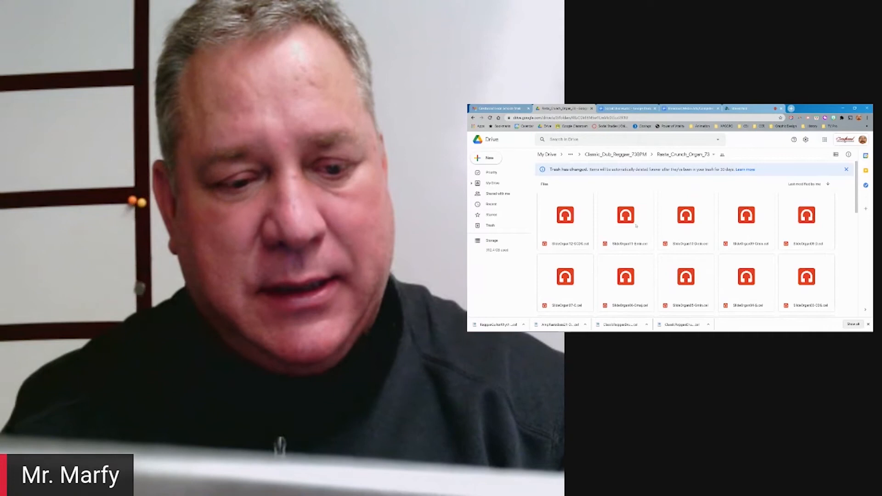
scroll(637, 225, down, 3)
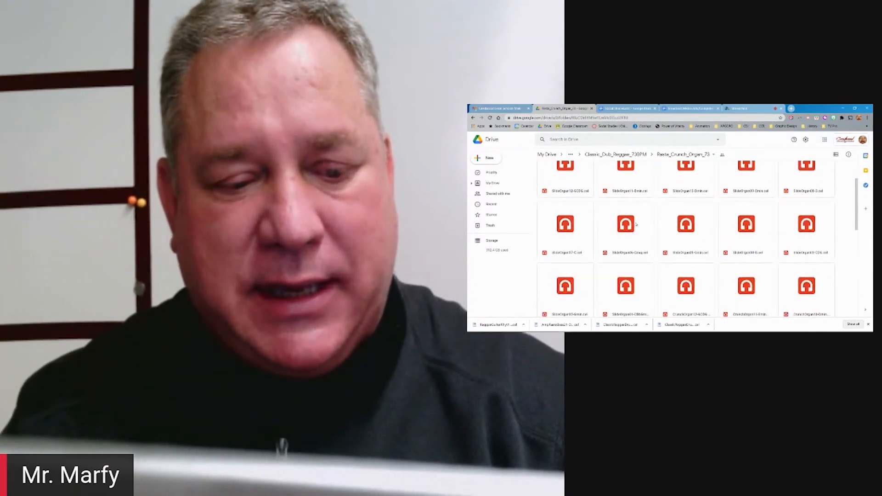
Look further down the organ loops, preview the CrunchOrgan01 loop and close the preview
scroll(660, 242, down, 5)
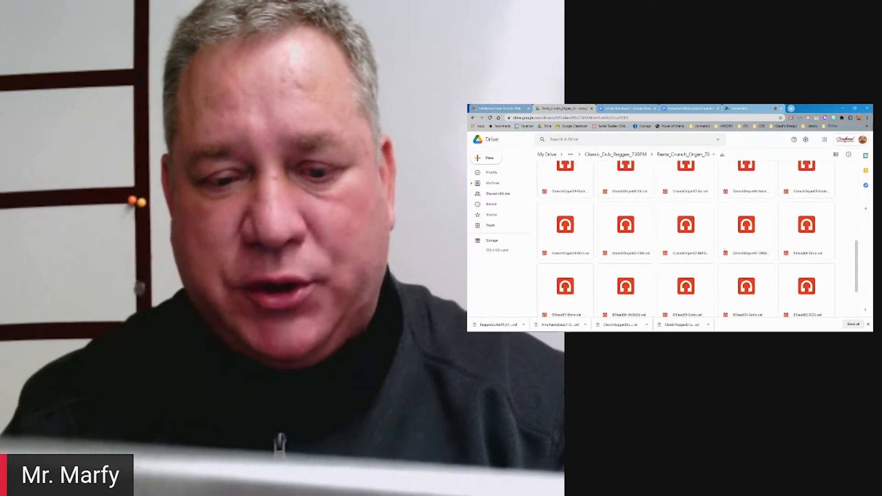
scroll(736, 249, down, 1)
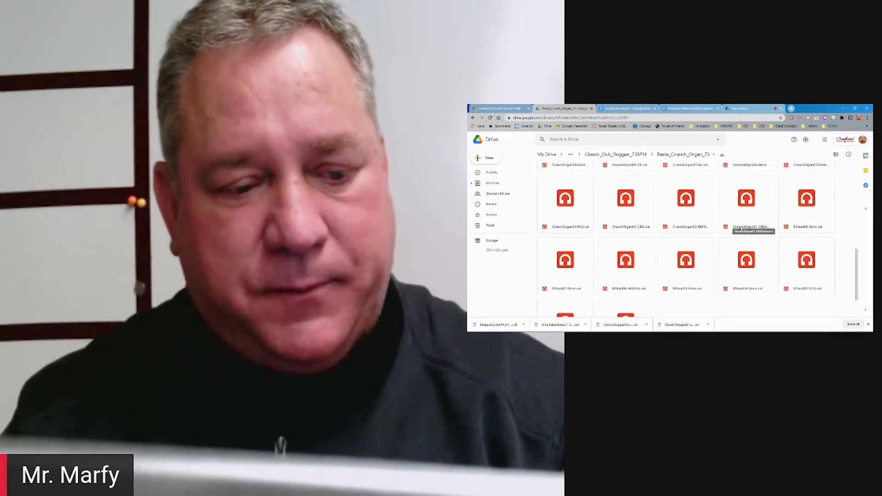
double_click(741, 228)
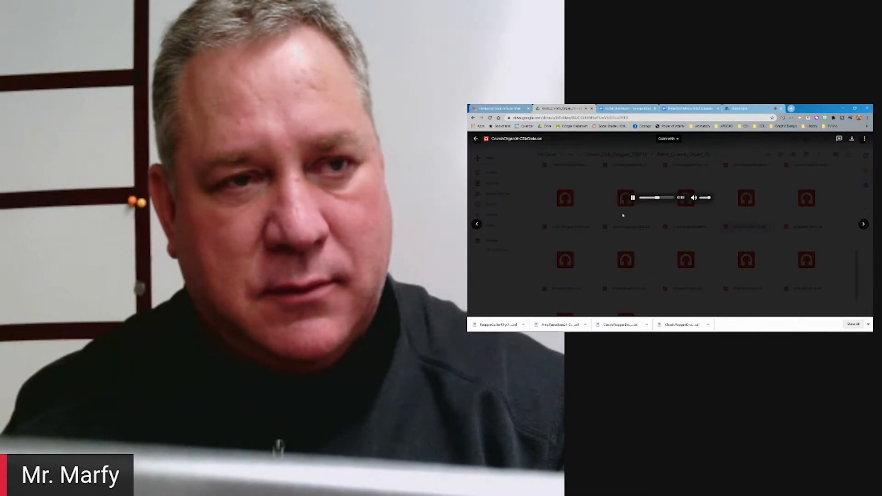
click(476, 139)
Preview the first organ loop in the folder's last row and close the preview
scroll(662, 271, down, 1)
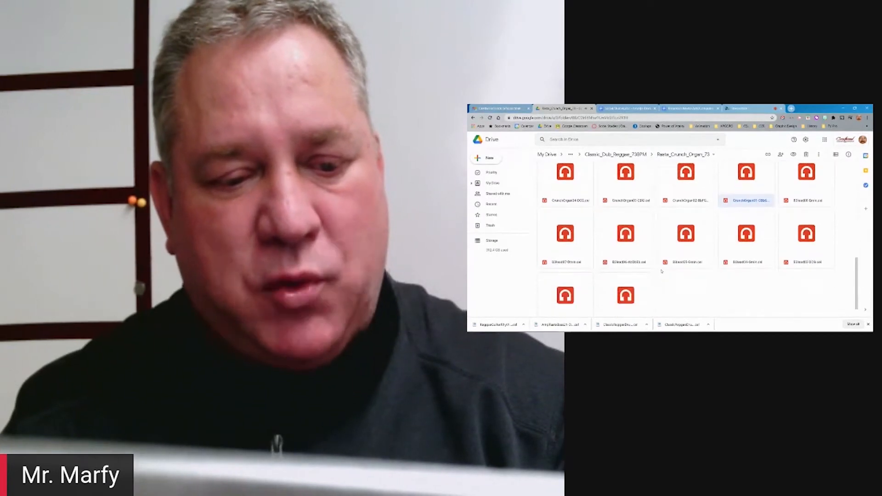
scroll(662, 272, down, 1)
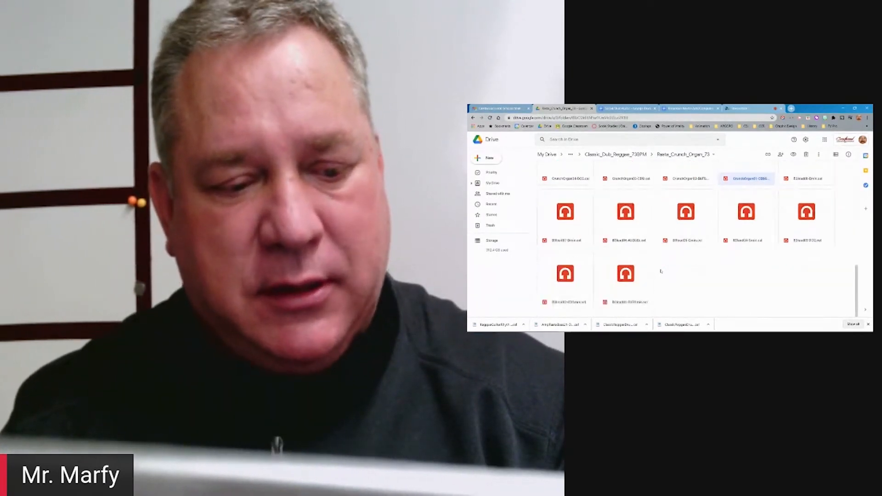
scroll(662, 271, up, 1)
scroll(661, 271, down, 1)
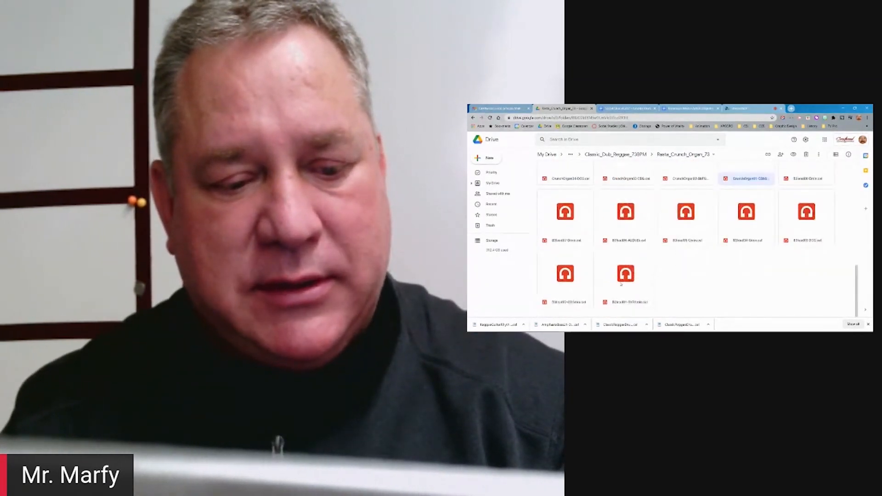
double_click(569, 296)
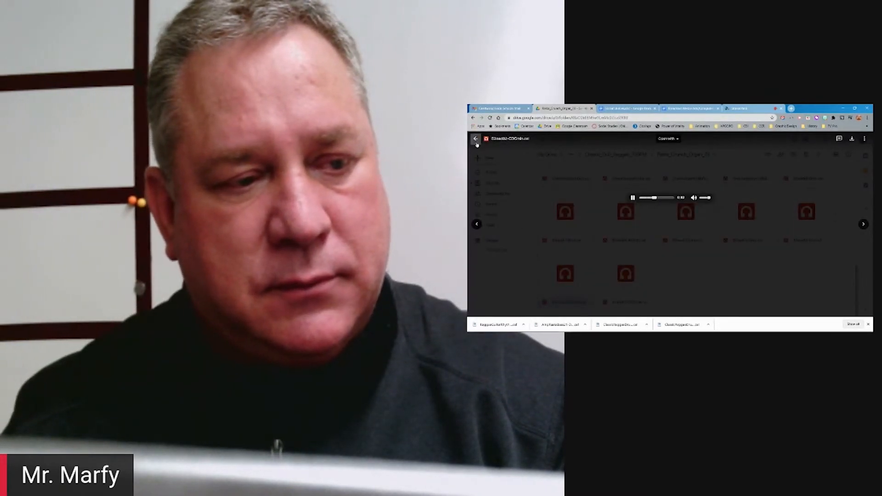
click(476, 138)
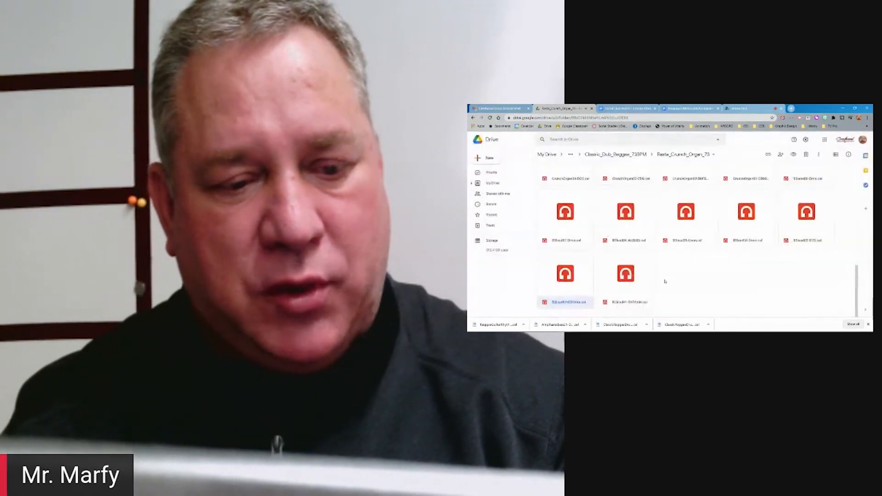
Preview the CrunchOrgan09 loop, skip ahead through the neighbouring loops to CrunchOrgan06 and download that one
scroll(665, 281, down, 3)
scroll(665, 280, up, 1)
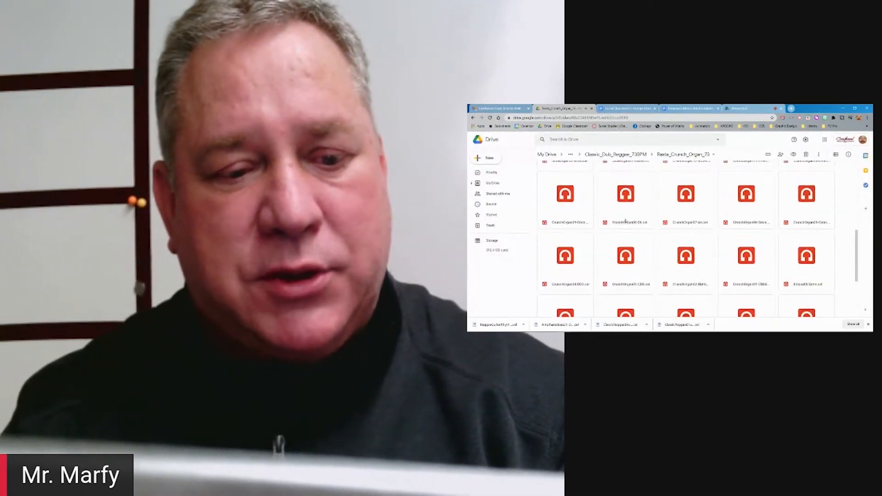
click(575, 223)
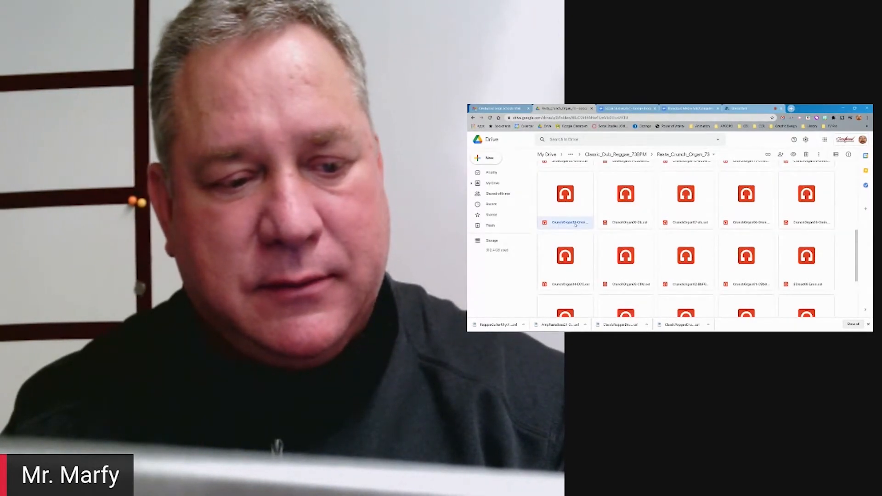
double_click(576, 225)
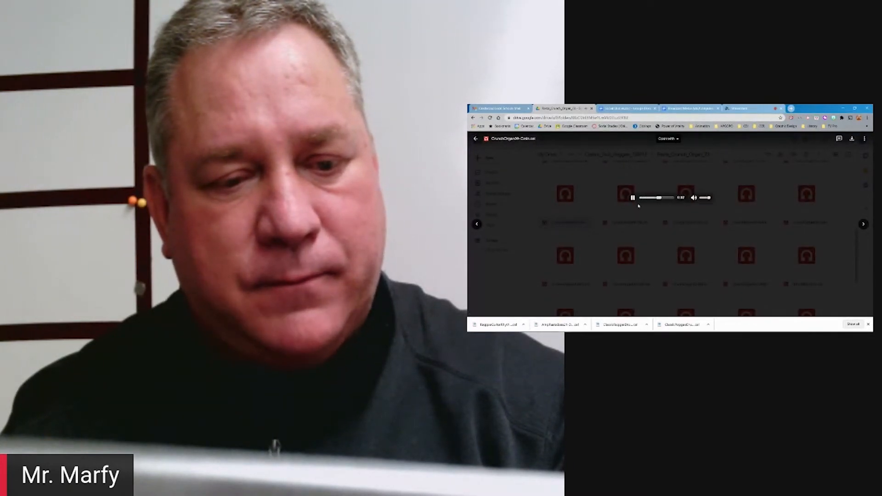
click(863, 224)
click(863, 224)
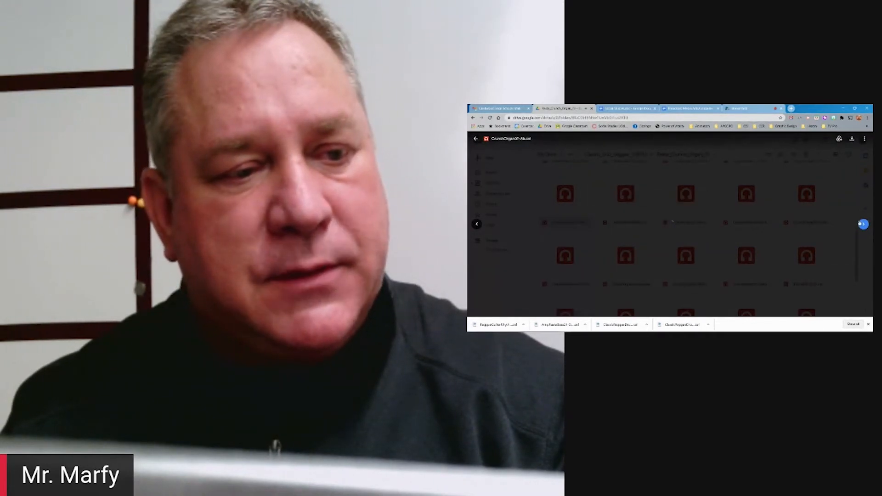
click(863, 224)
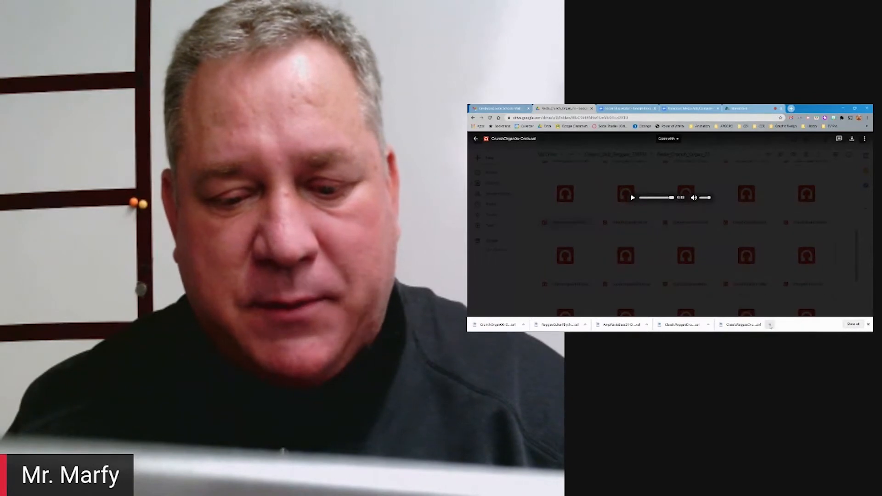
Show the downloaded ClassicReggaeDrum loop in its folder and switch to the removable drive in File Explorer
click(770, 325)
click(782, 307)
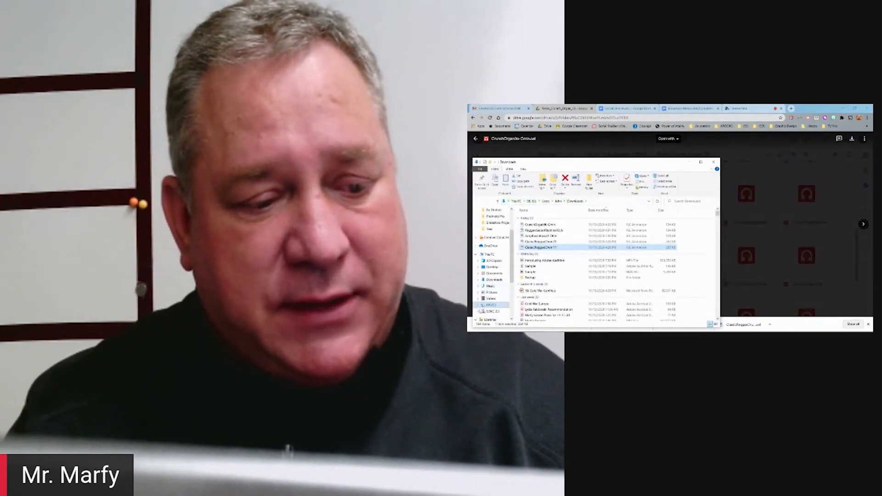
click(478, 311)
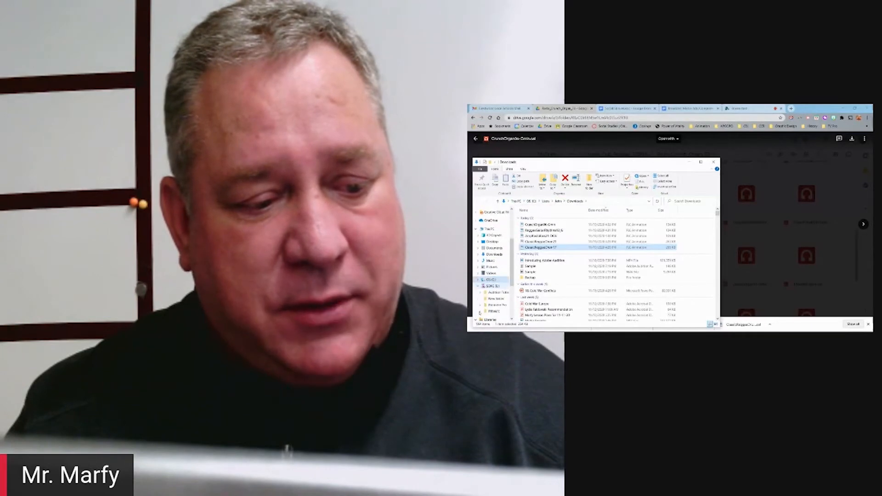
click(491, 286)
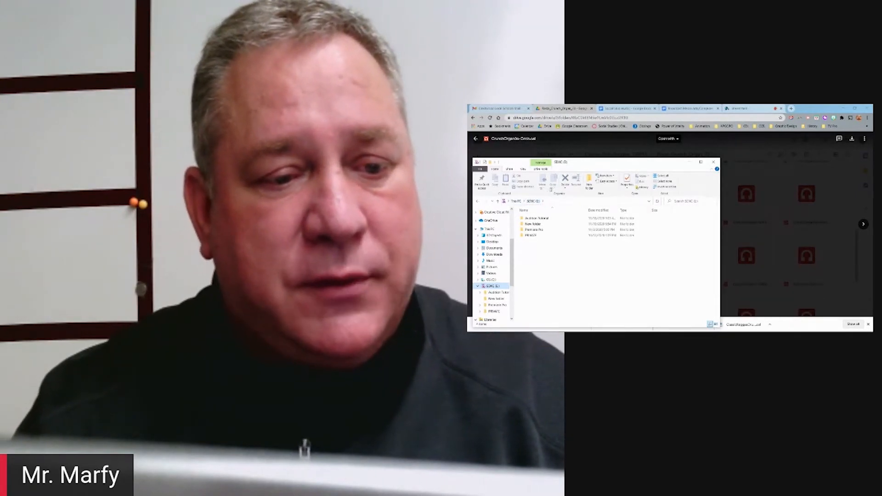
Create a folder named "Adobe Audition Music Project" on the removable drive and open it
click(588, 181)
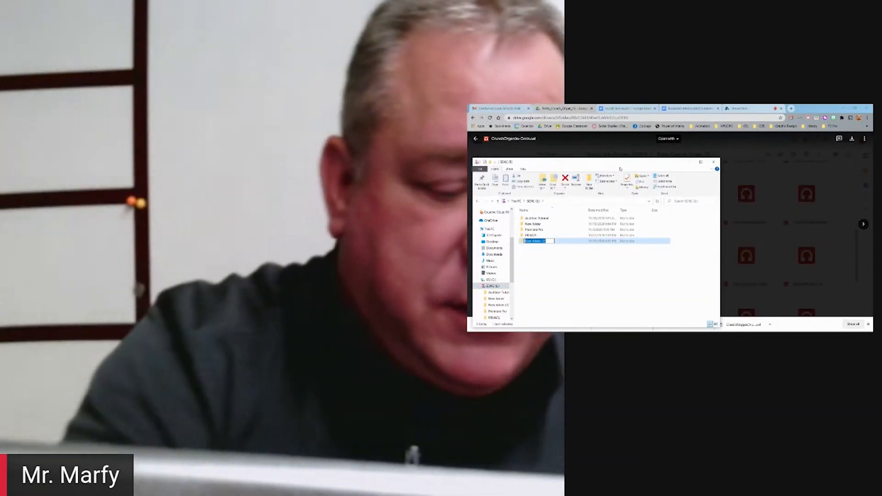
text(Aiditio)
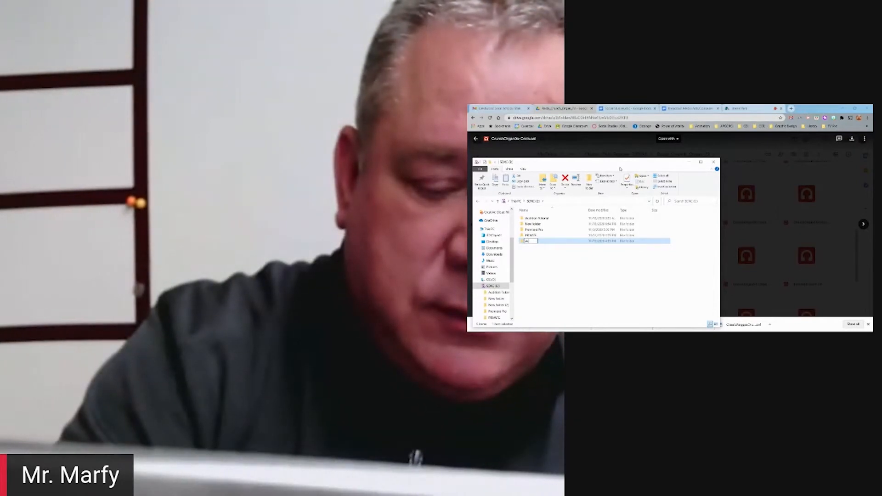
text(u)
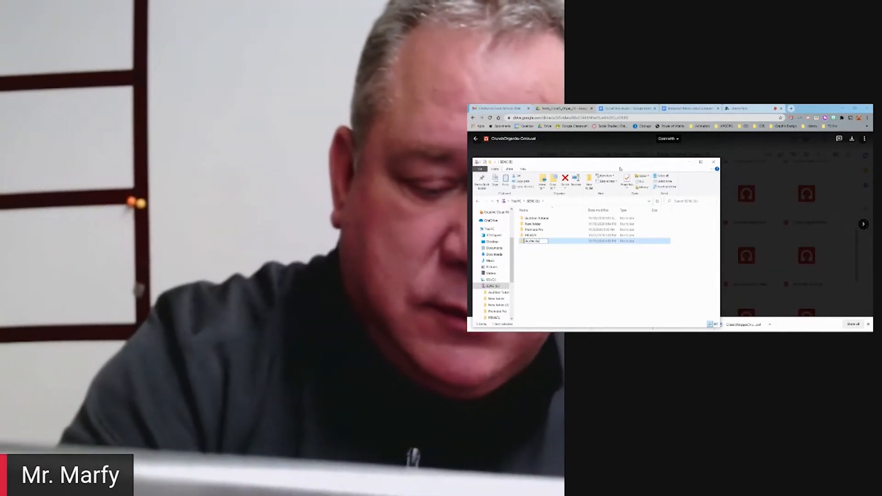
text(dition)
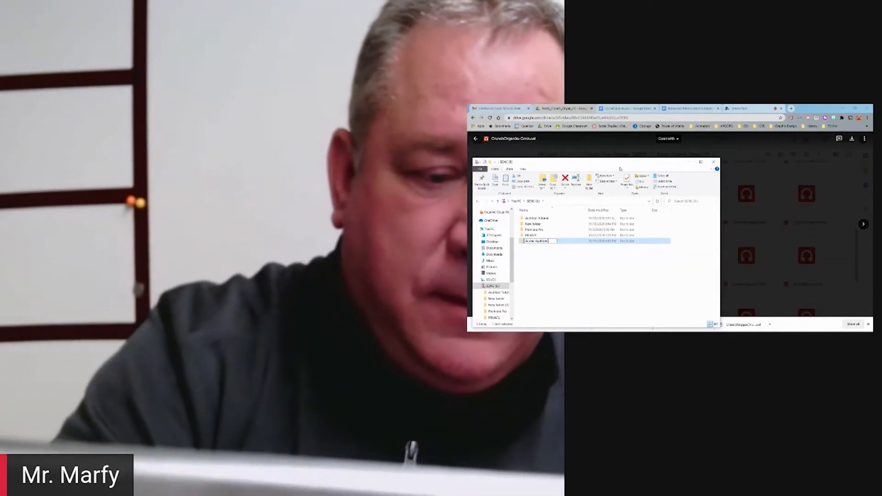
text( Music)
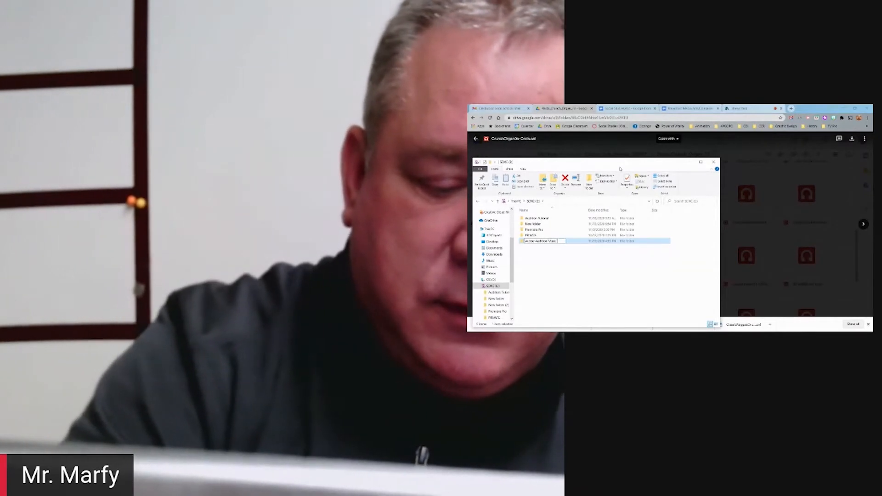
text( Projectt)
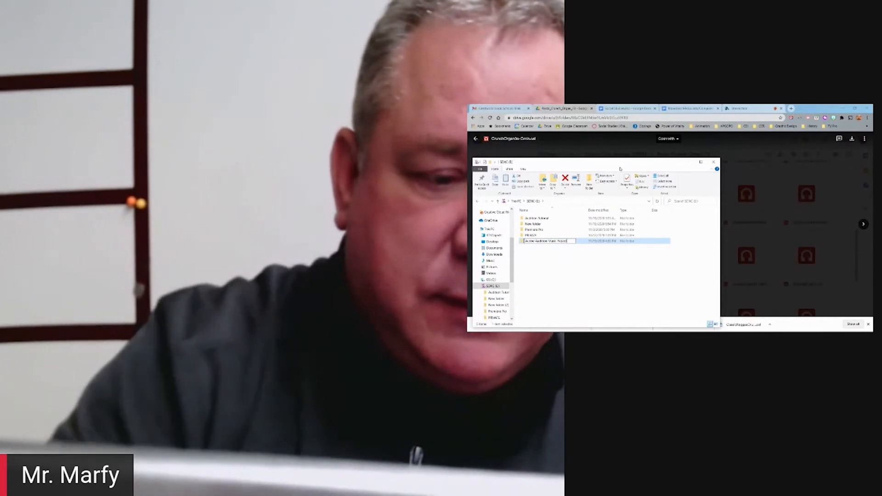
key(Return)
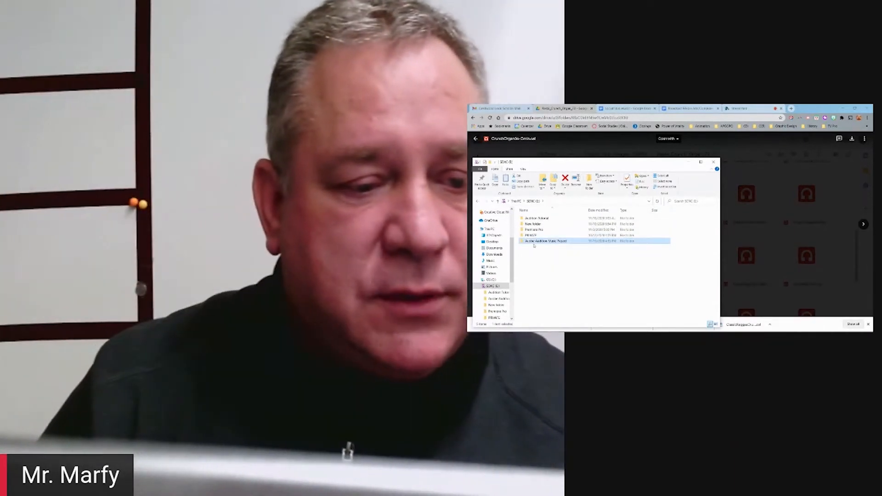
double_click(522, 241)
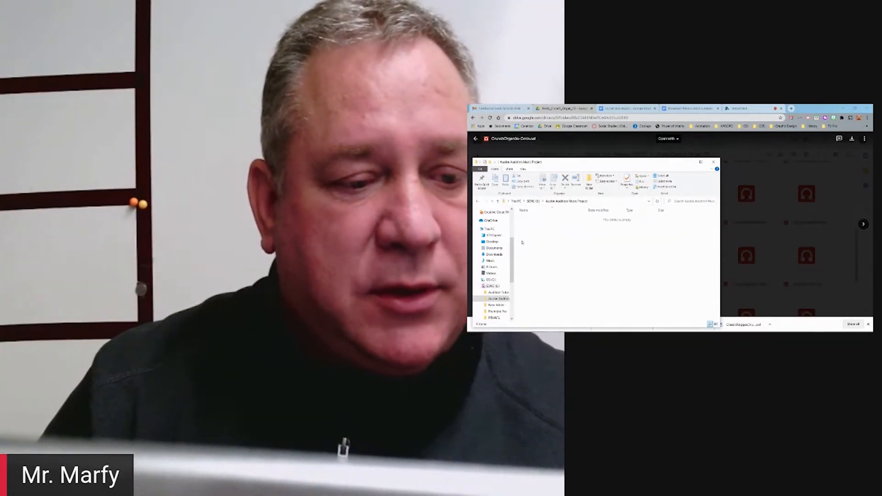
Copy today's five downloaded loops from Downloads into the Adobe Audition Music Project folder and open that folder
click(501, 256)
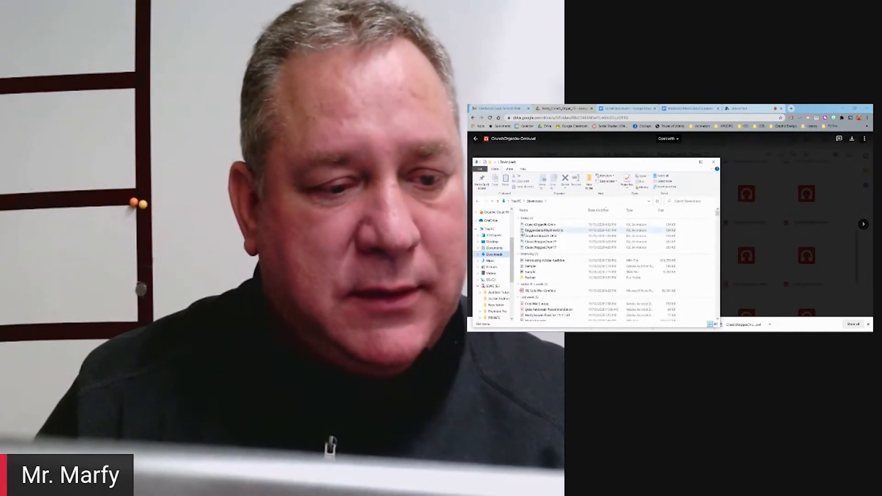
click(536, 225)
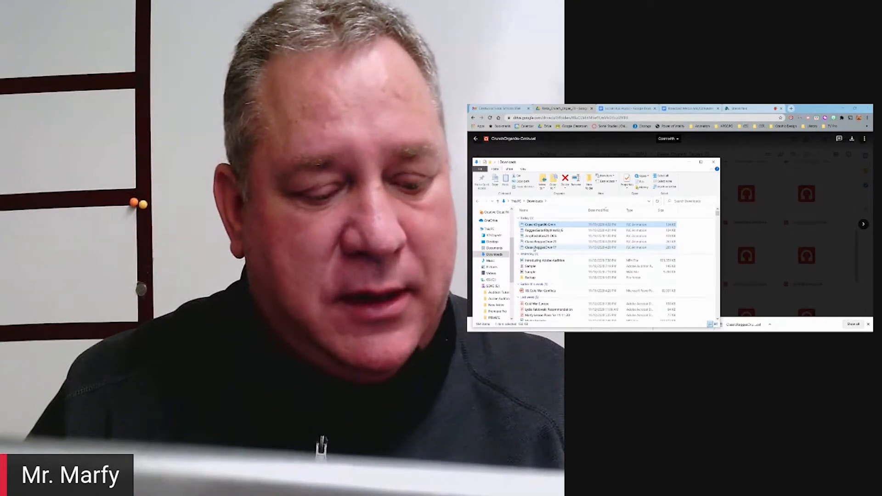
shift+click(535, 248)
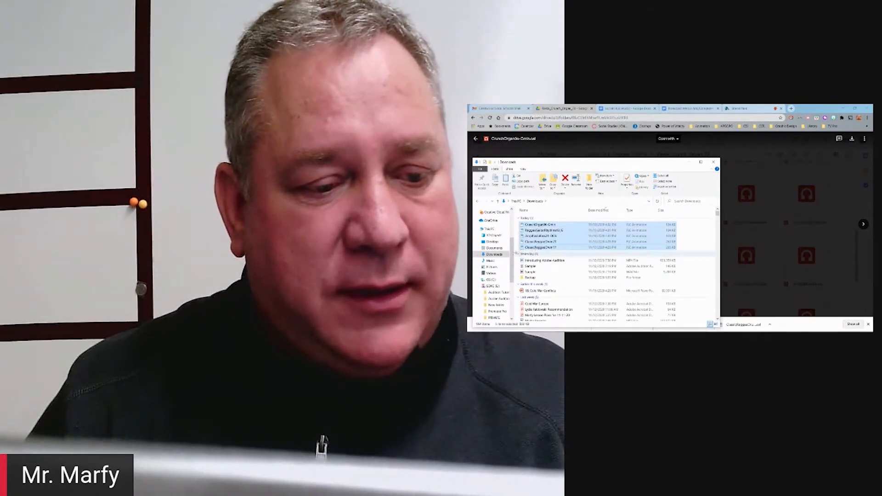
scroll(505, 269, down, 1)
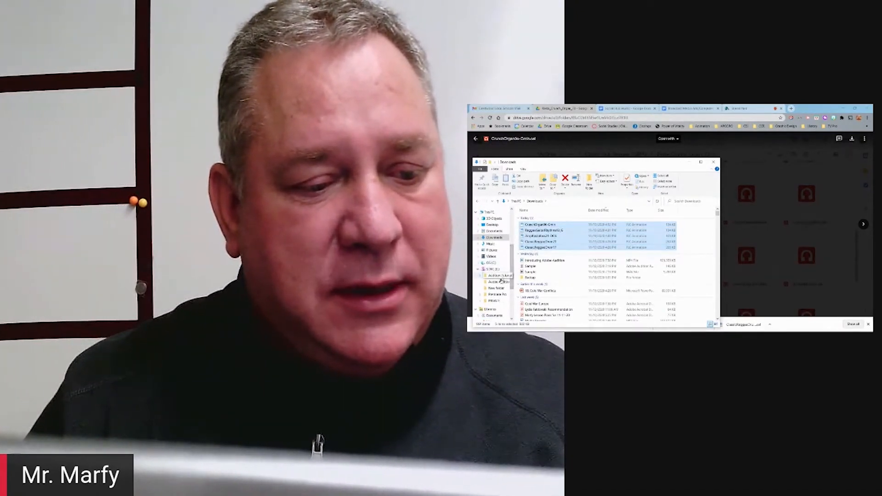
drag(532, 242, 502, 281)
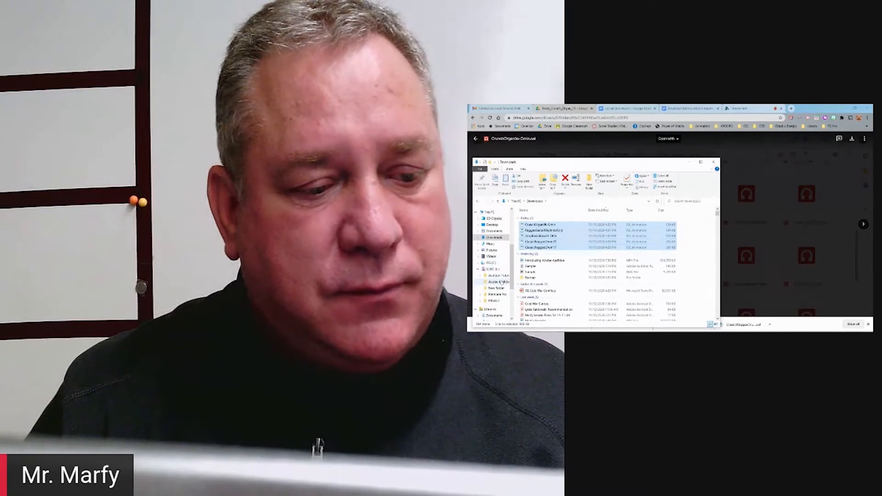
click(500, 281)
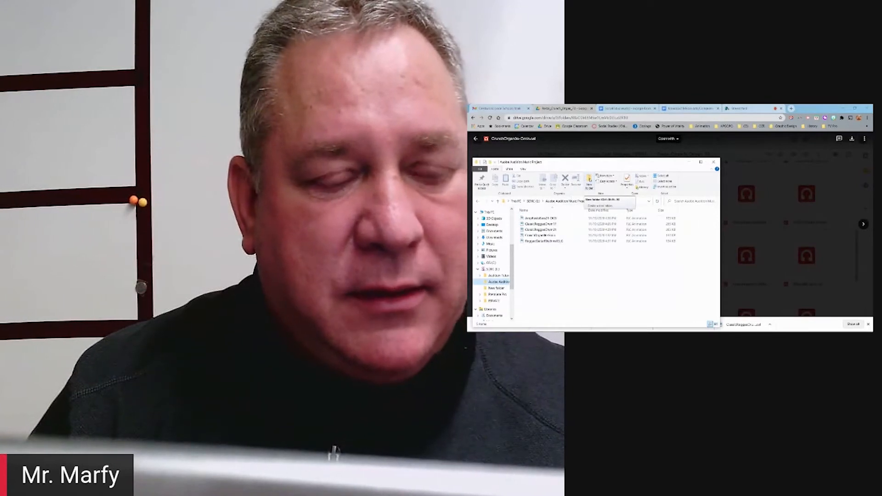
Create a subfolder named "Instruments" in the project folder, open it and return to the project folder
click(591, 180)
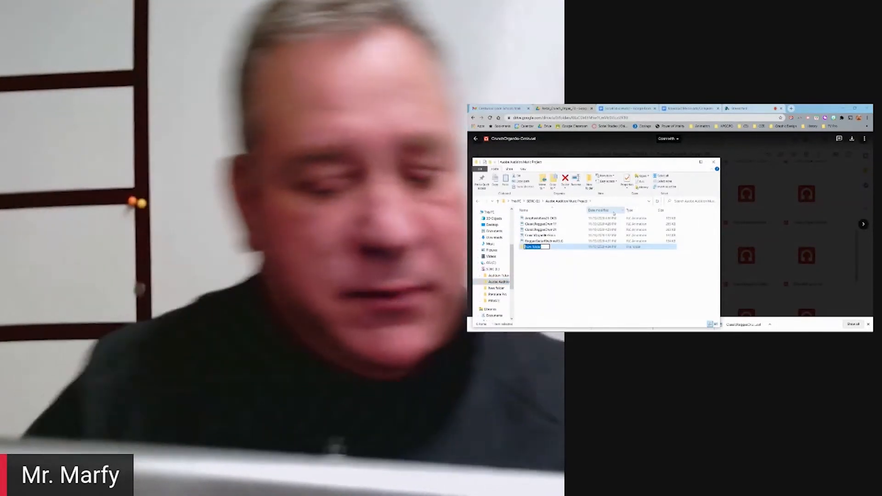
text(Instrument)
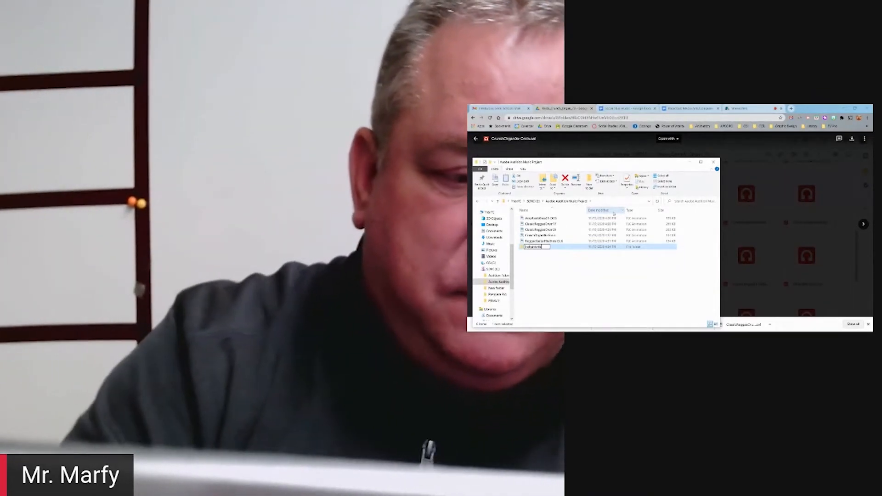
text(s)
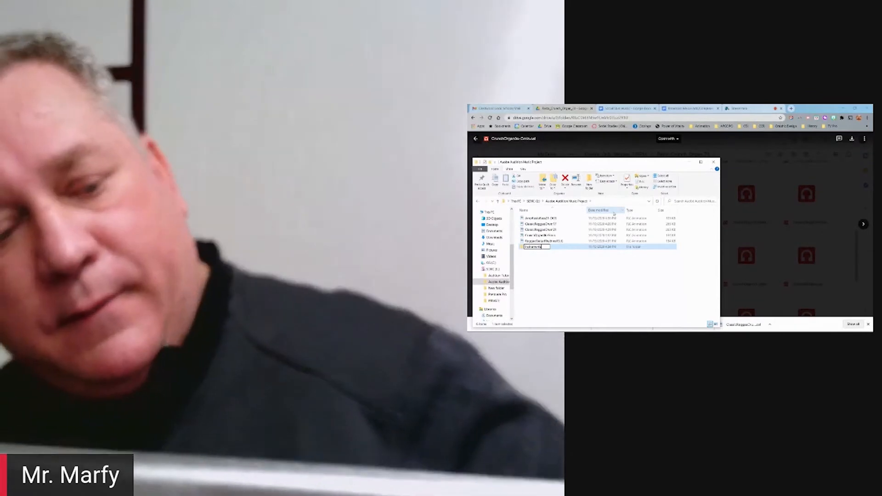
key(Return)
key(Return)
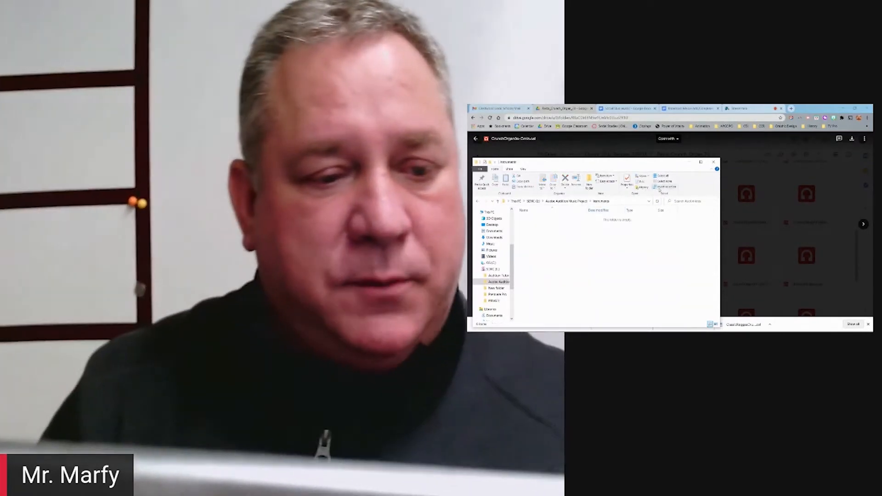
click(583, 202)
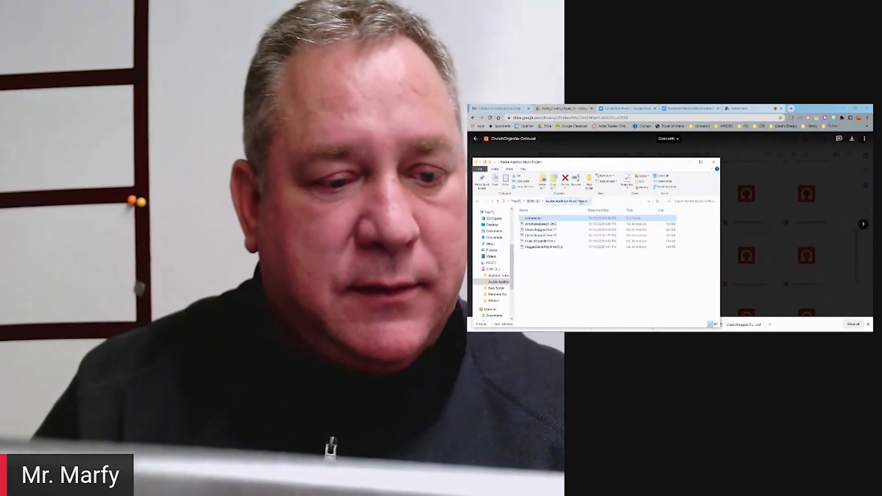
Move the five loop files into the Instruments subfolder, open it to check them, and close the File Explorer window
click(544, 225)
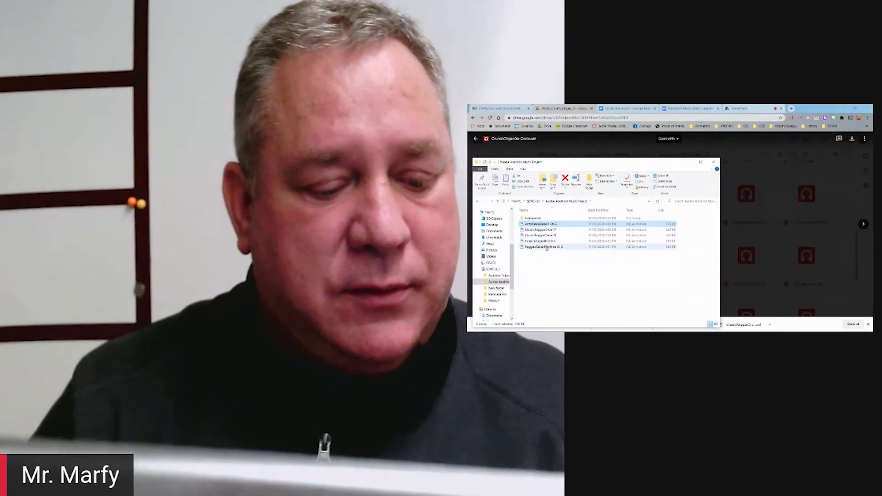
shift+click(546, 247)
drag(537, 225, 538, 220)
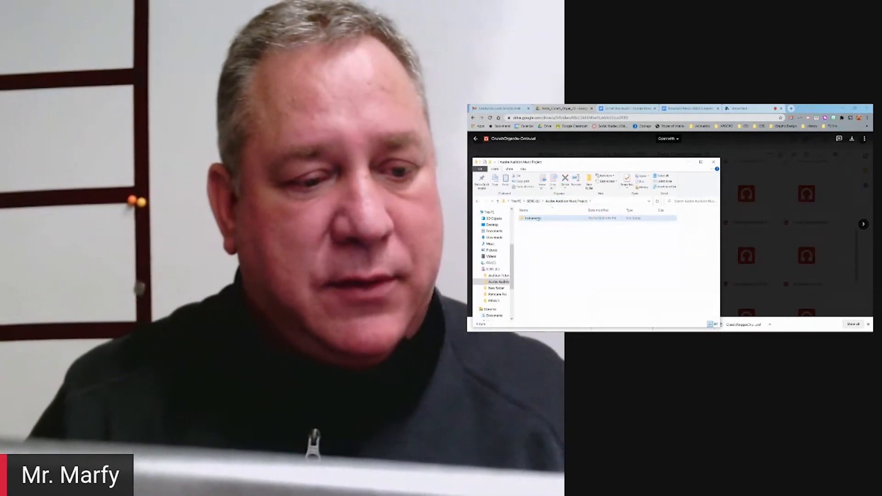
double_click(538, 219)
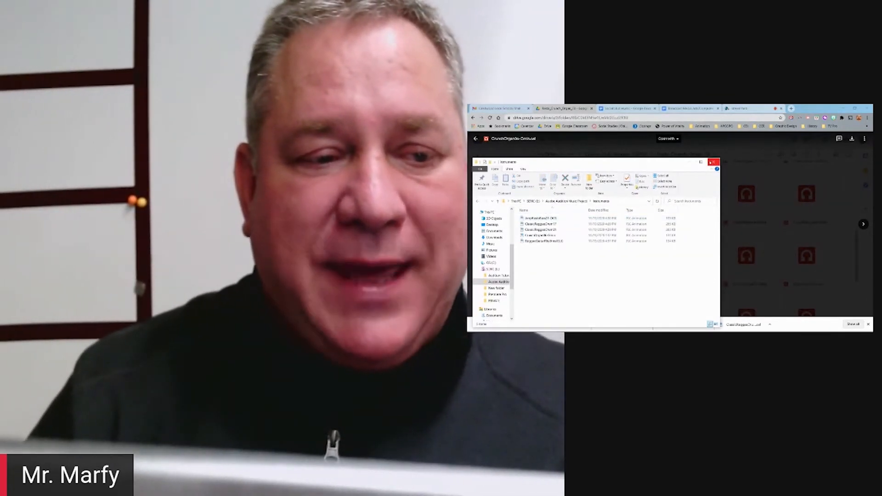
click(711, 163)
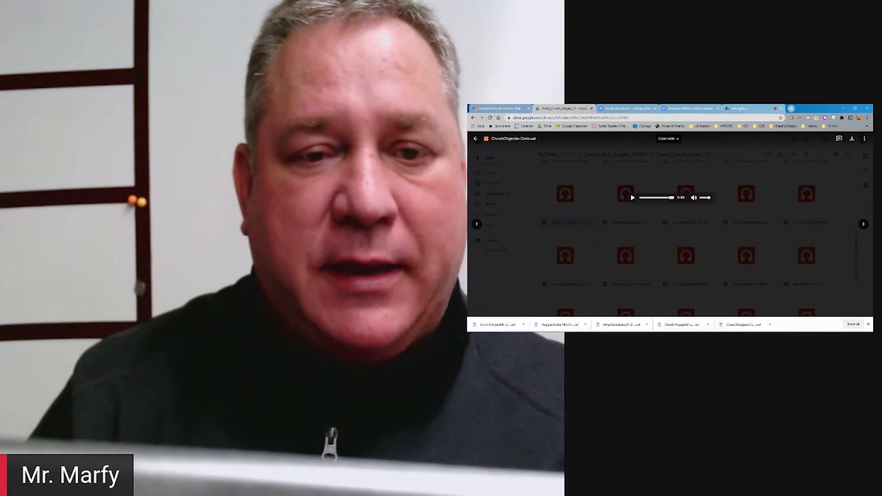
Switch to the StreamYard studio and change the broadcast layout to show only the shared screen
click(741, 108)
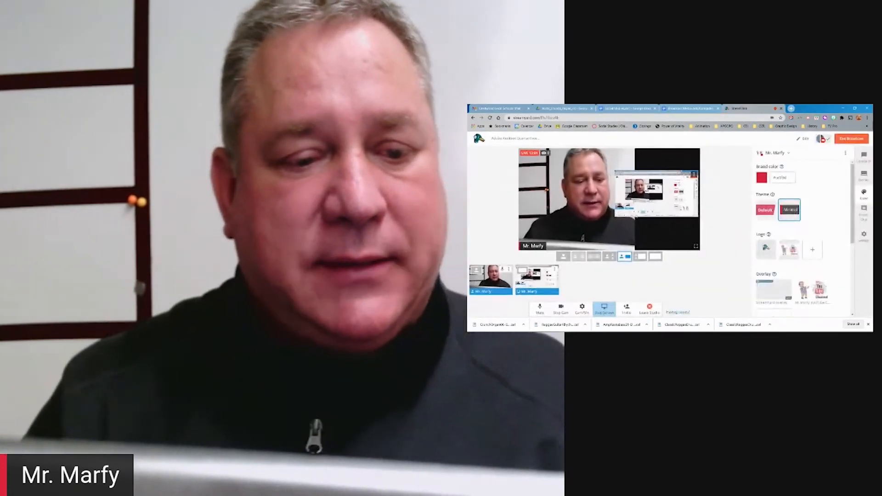
click(564, 258)
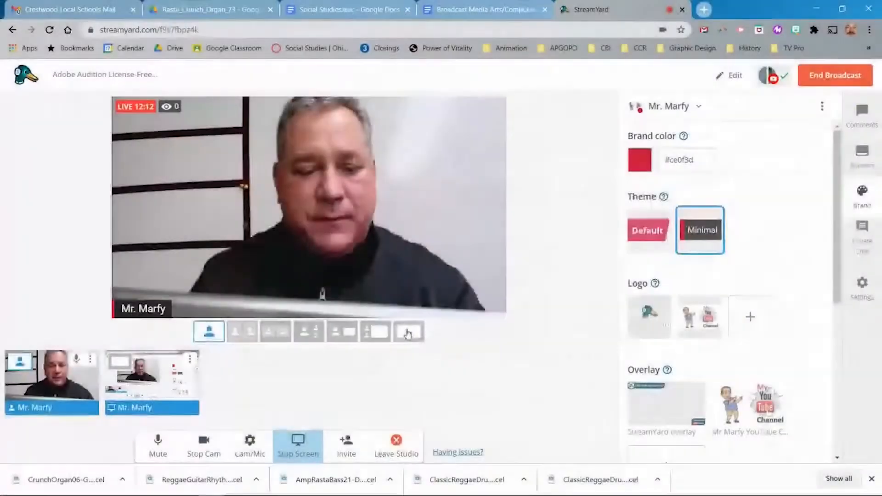
click(408, 333)
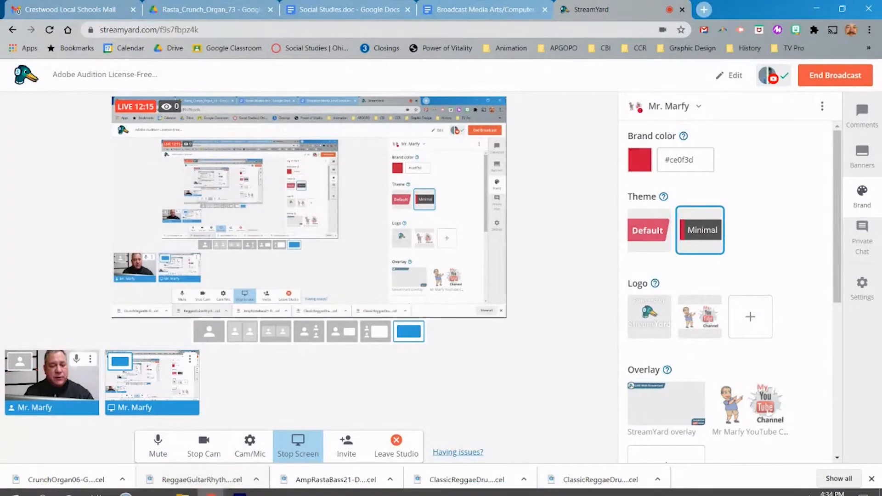
Switch to Adobe Audition and maximize its window
click(237, 491)
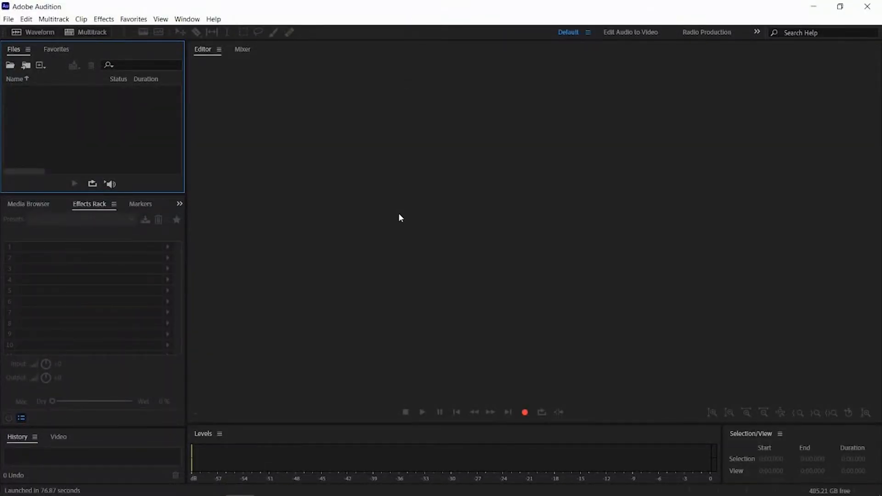
mouse_move(420, 17)
mouse_down()
mouse_move(393, 227)
mouse_move(405, 390)
mouse_move(431, 110)
mouse_move(429, 5)
mouse_up()
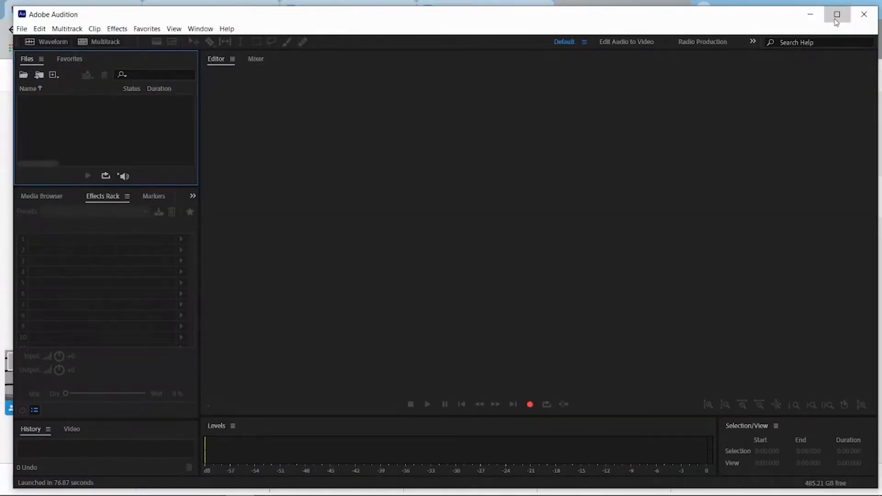
click(836, 20)
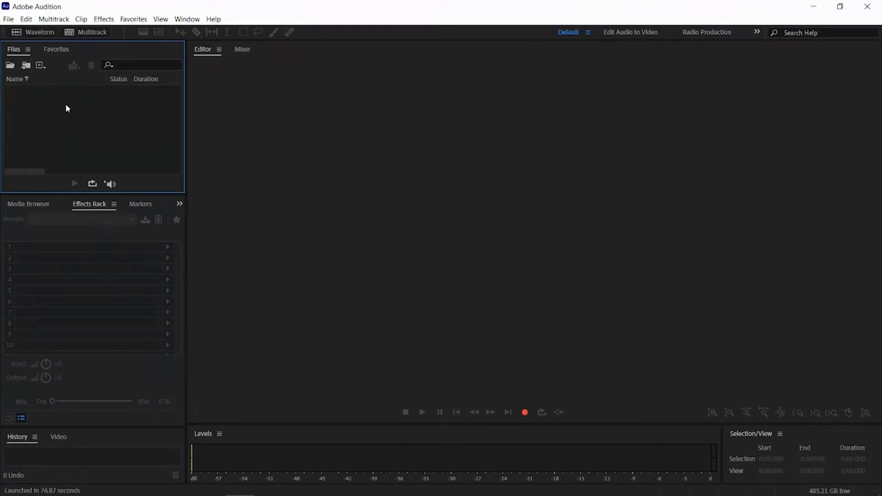
Start opening files and browse to the Instruments folder inside Auobe Audition Music Project on the SDXC (E:) drive
double_click(87, 122)
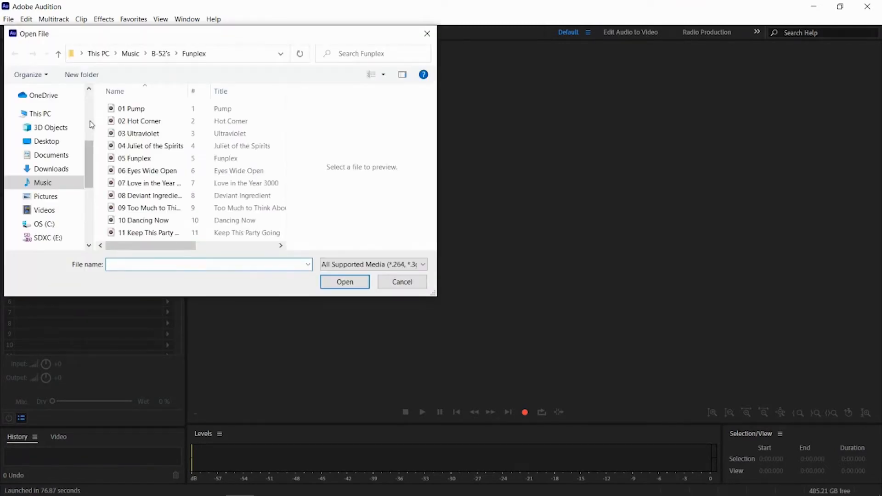
drag(89, 138, 87, 200)
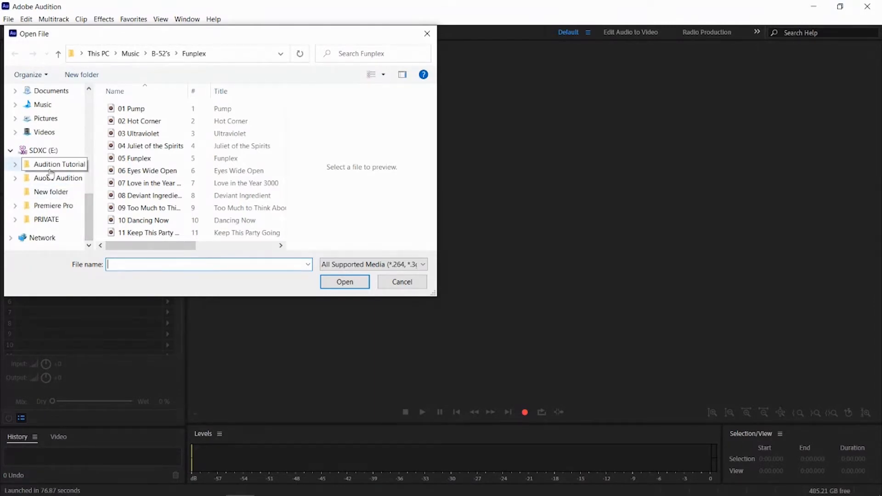
click(52, 179)
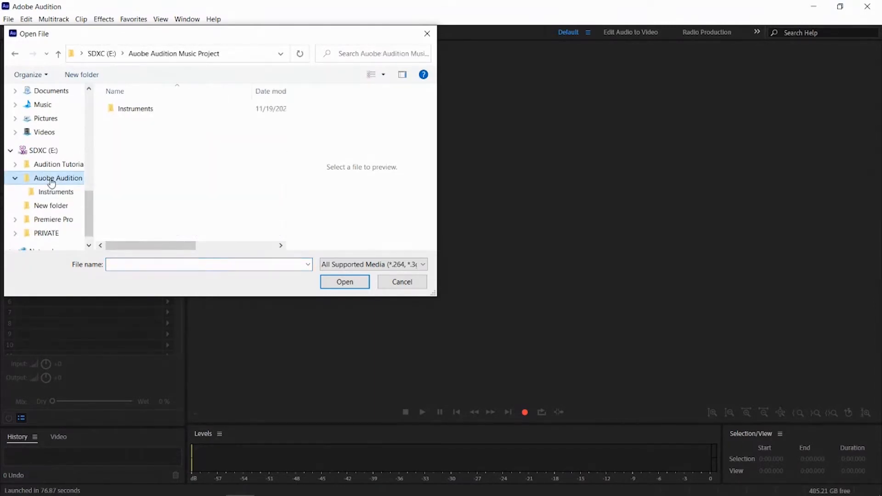
click(115, 109)
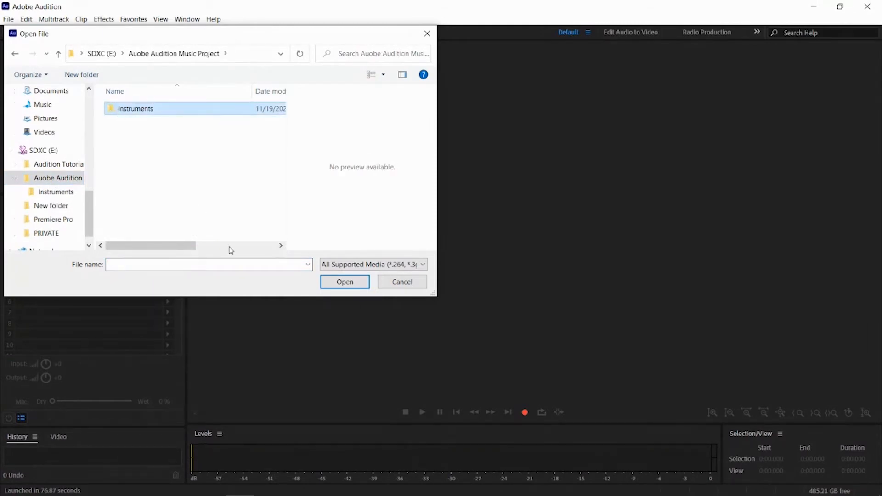
click(330, 285)
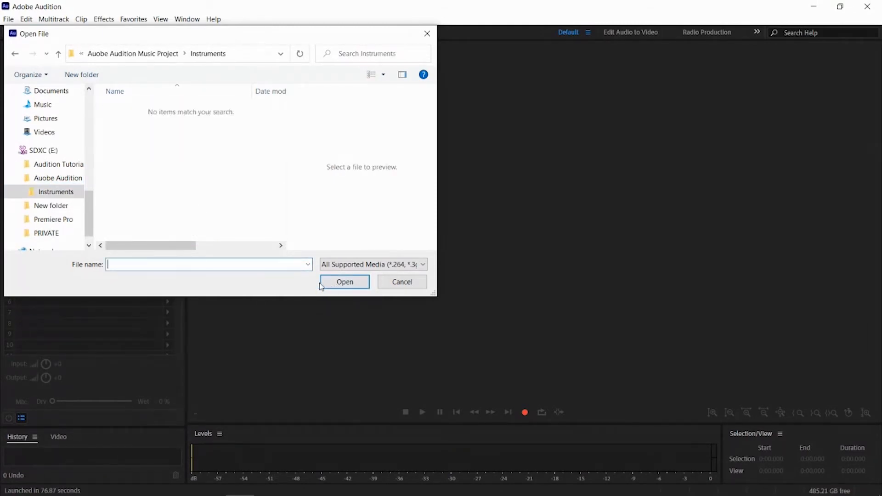
Switch the file type filter to All Files, select ReggaeGuitarRhythms13_G, and return the filter to All Supported Media
click(341, 266)
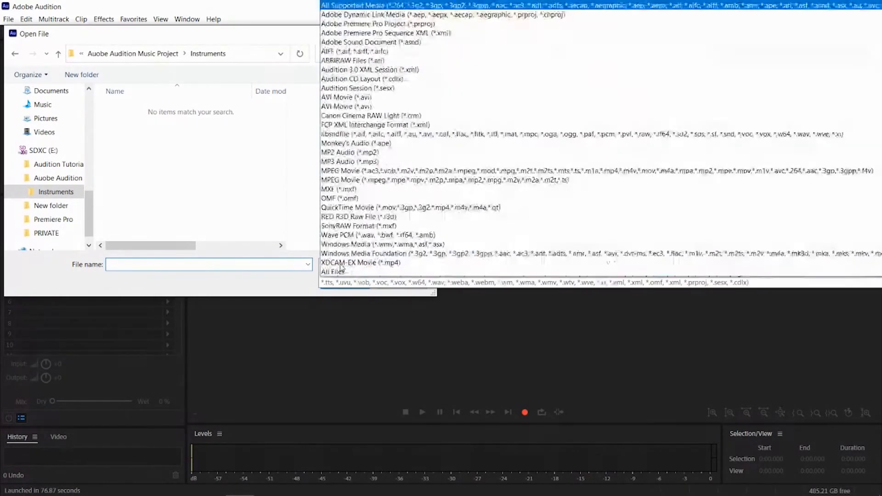
click(340, 271)
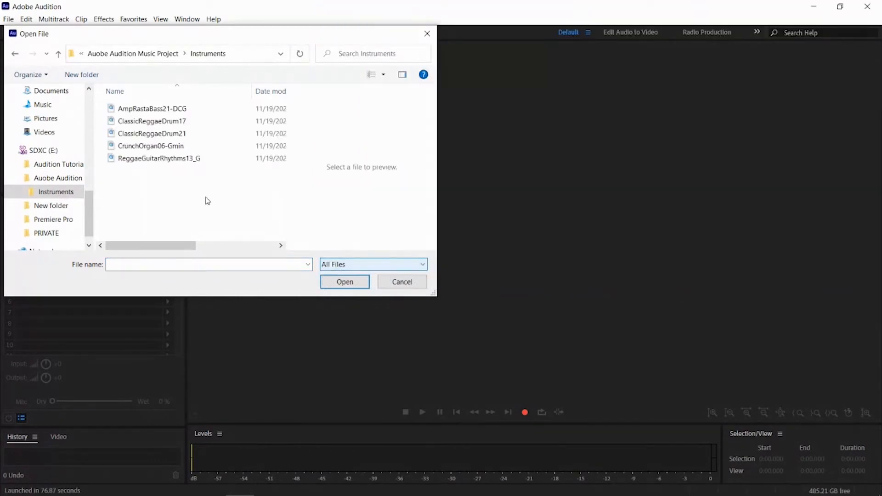
click(159, 158)
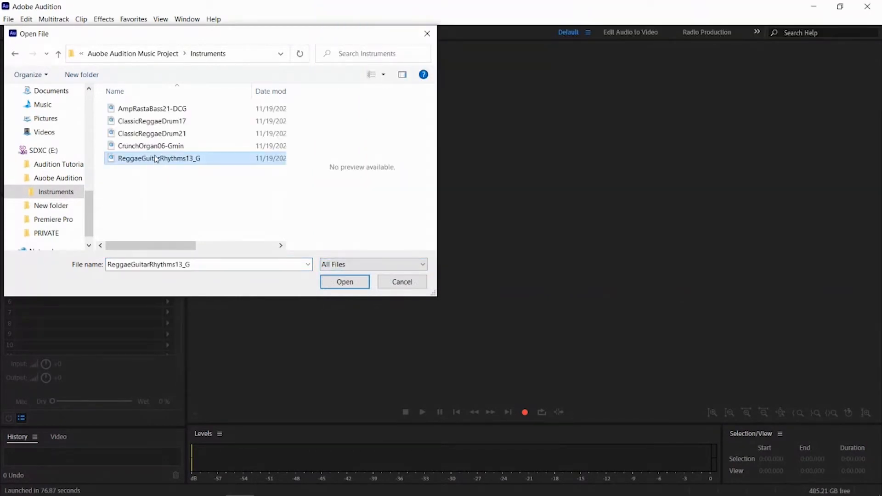
click(357, 271)
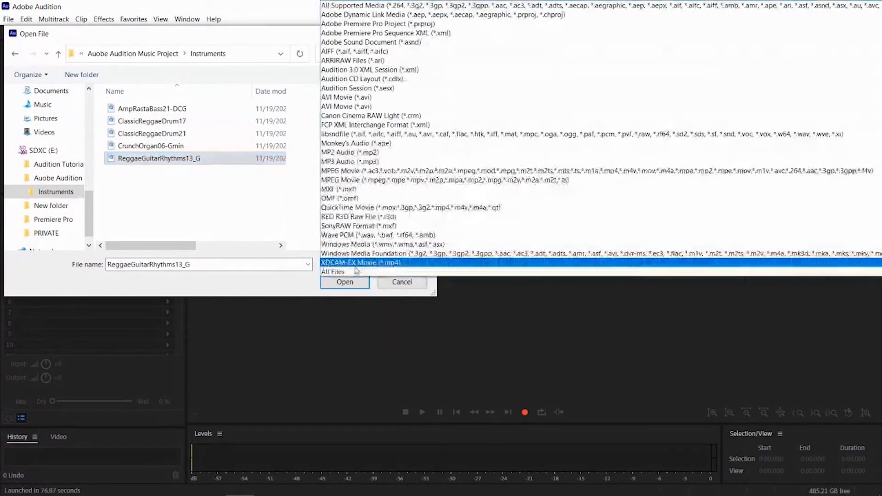
click(376, 7)
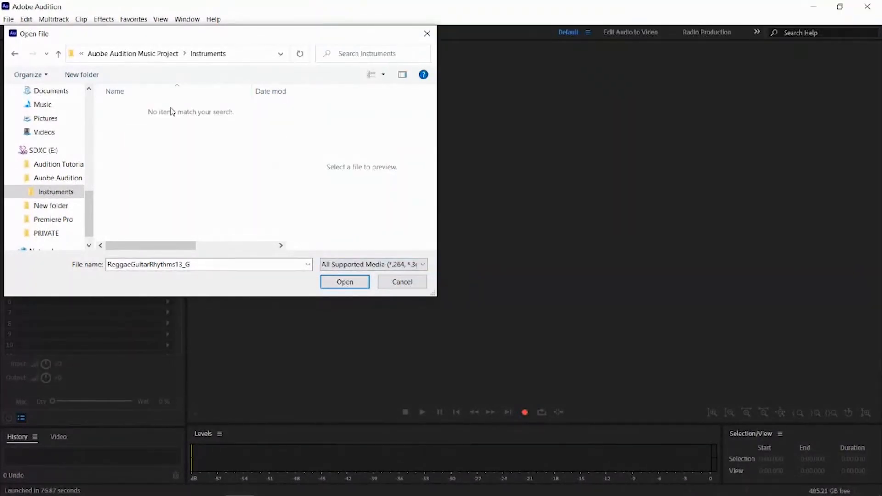
Set the file type filter to All Files and open all five loops from the Instruments folder
click(349, 269)
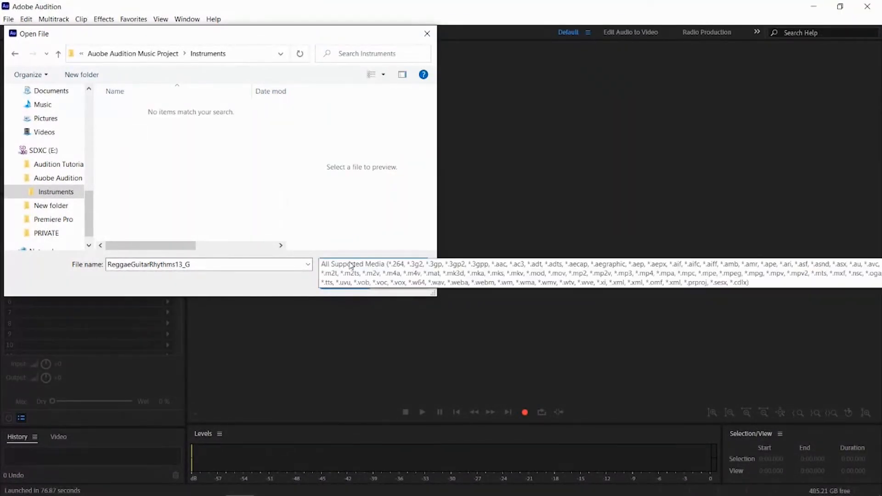
click(348, 272)
drag(144, 201, 171, 108)
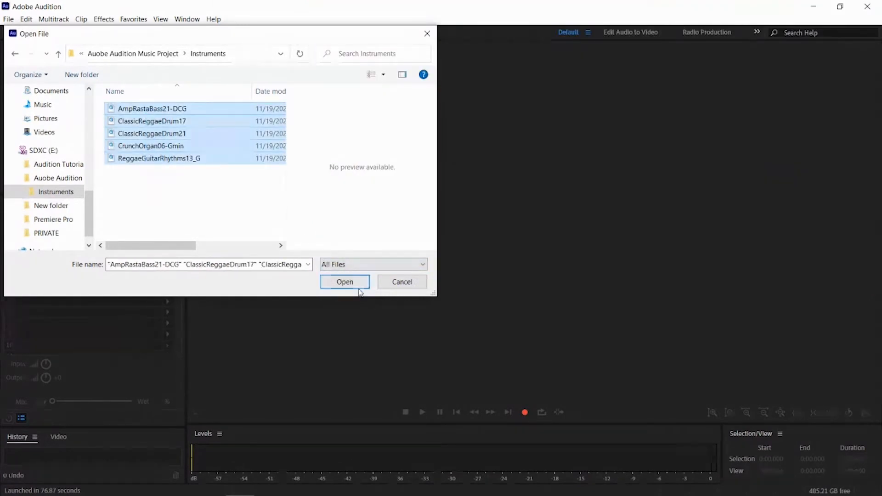
click(345, 281)
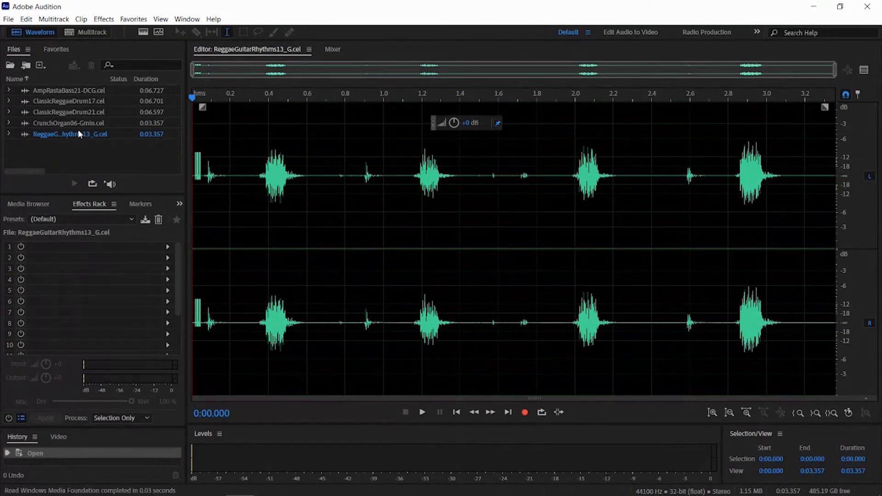
Select the imported drum, organ and guitar loops one by one and play ReggaeGuitarRhythms13_G.cel
click(79, 101)
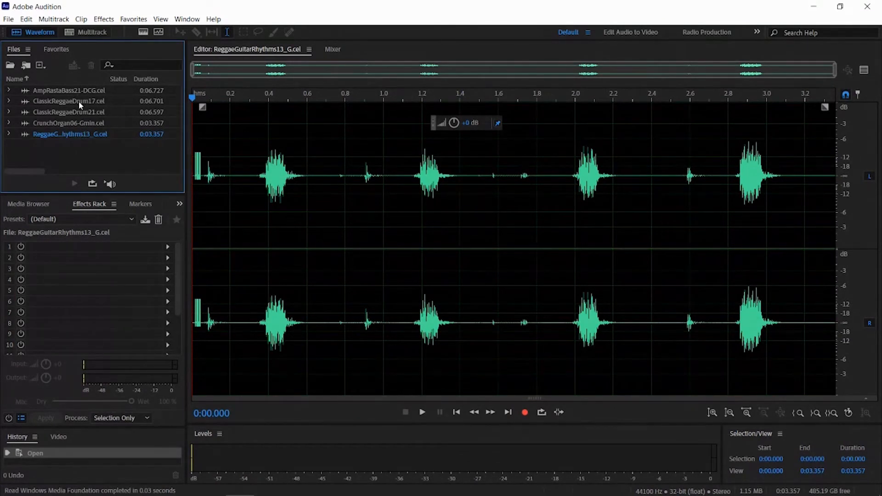
click(79, 113)
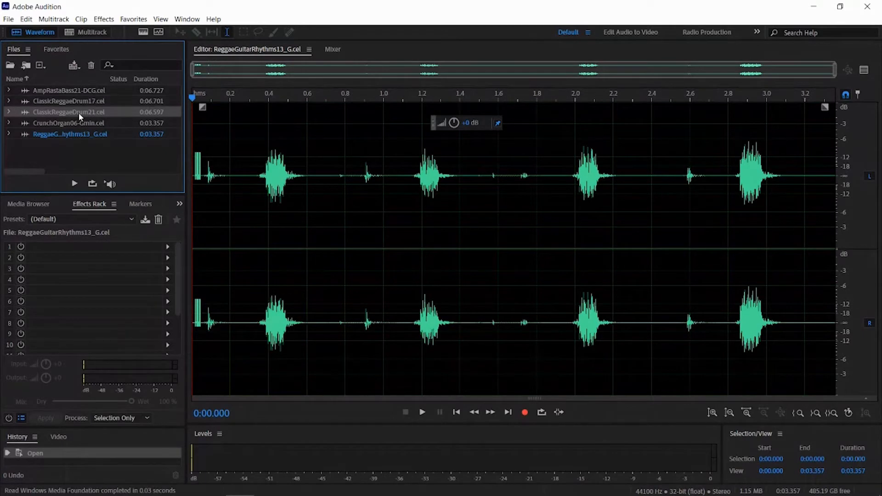
click(80, 124)
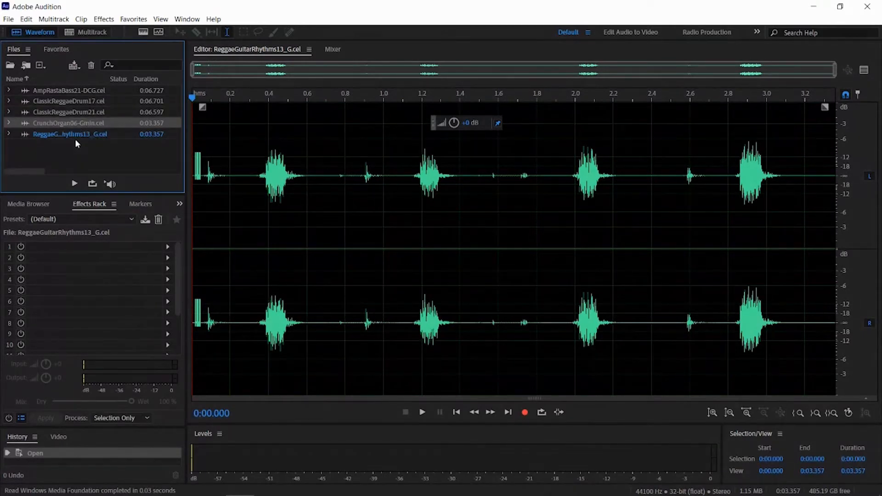
click(75, 135)
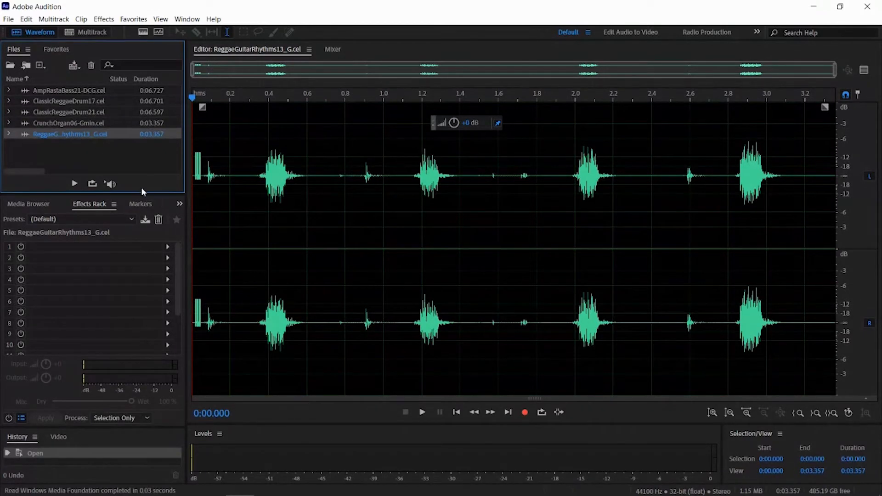
click(422, 412)
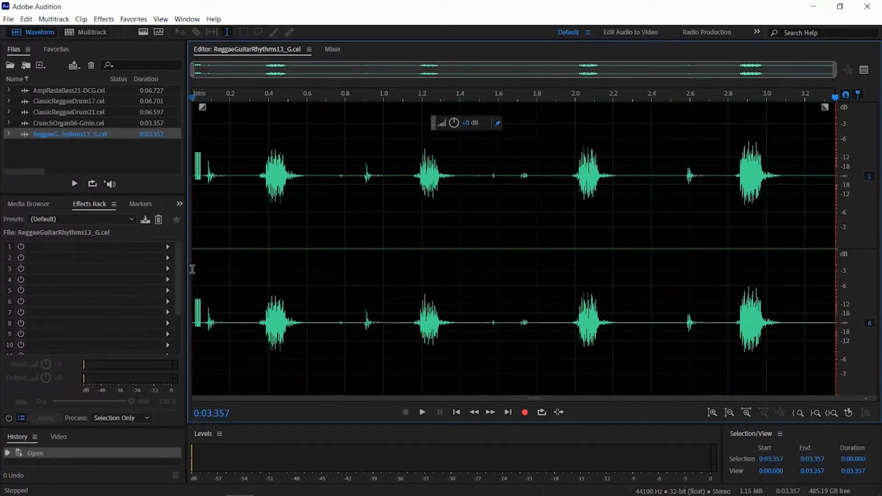
Delete the noise burst in the first 0.050 seconds of ReggaeGuitarRhythms13_G.cel and play the trimmed loop
click(202, 247)
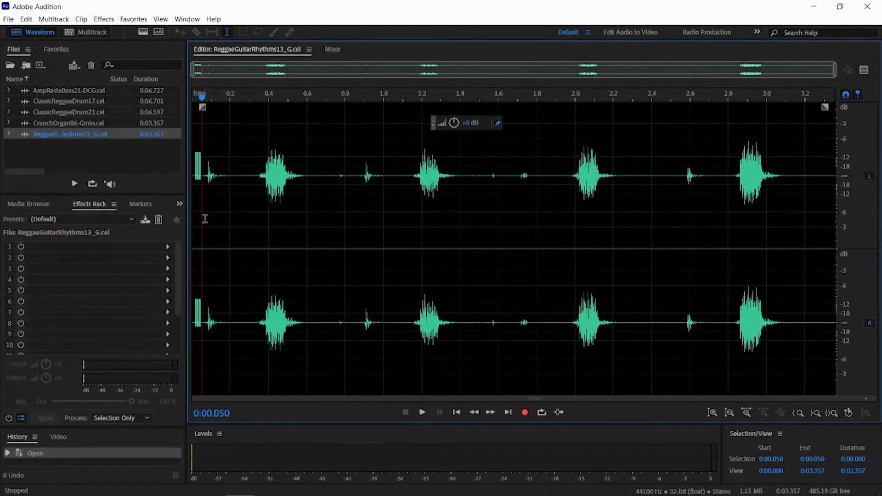
click(201, 251)
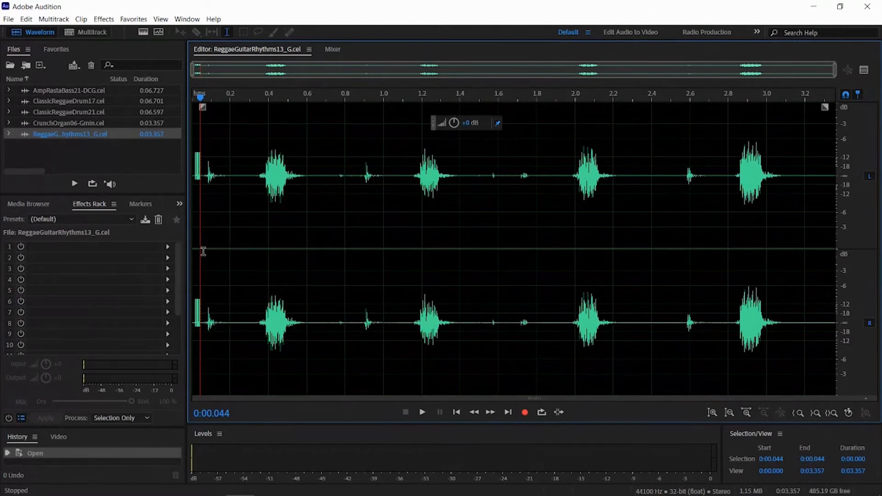
click(214, 247)
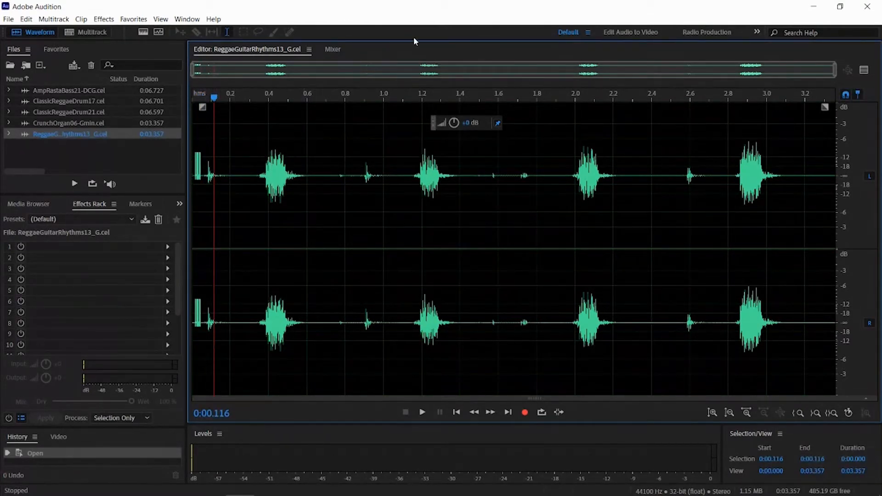
drag(837, 79, 353, 96)
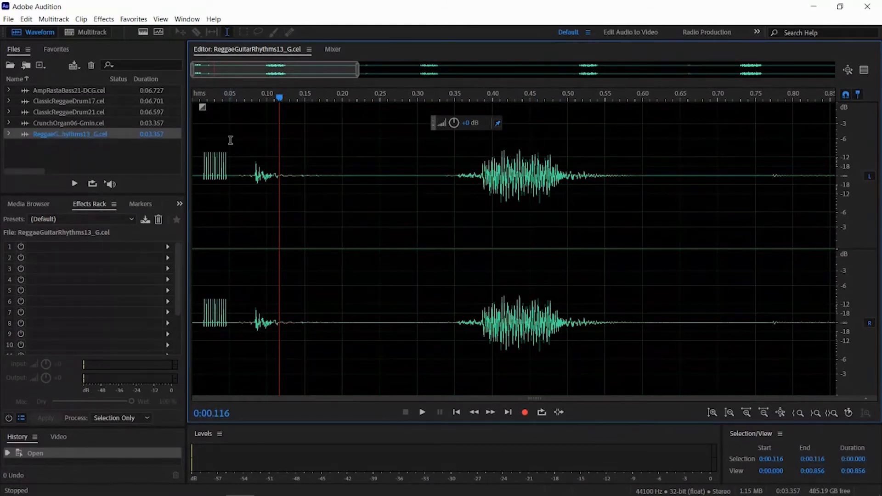
click(229, 248)
drag(229, 249, 171, 249)
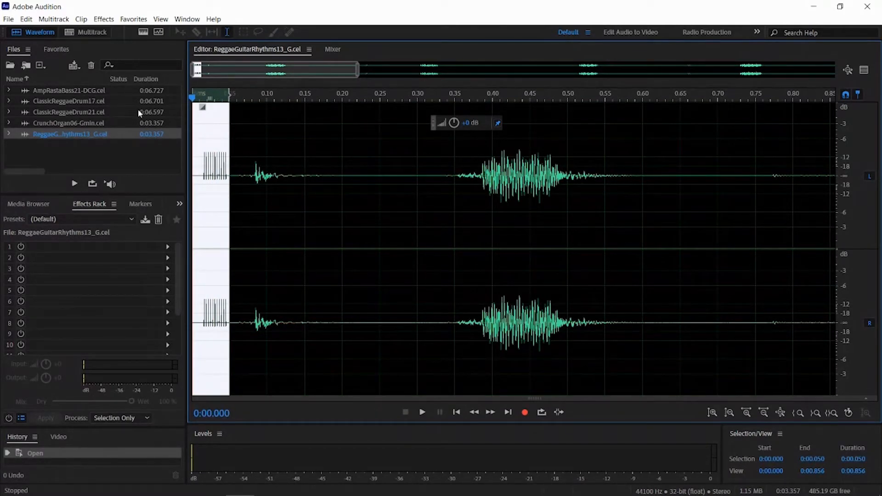
key(Delete)
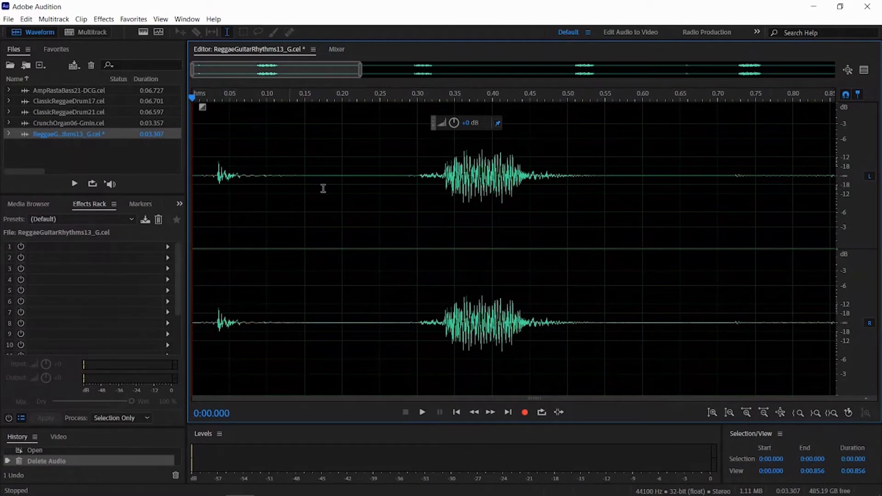
click(424, 417)
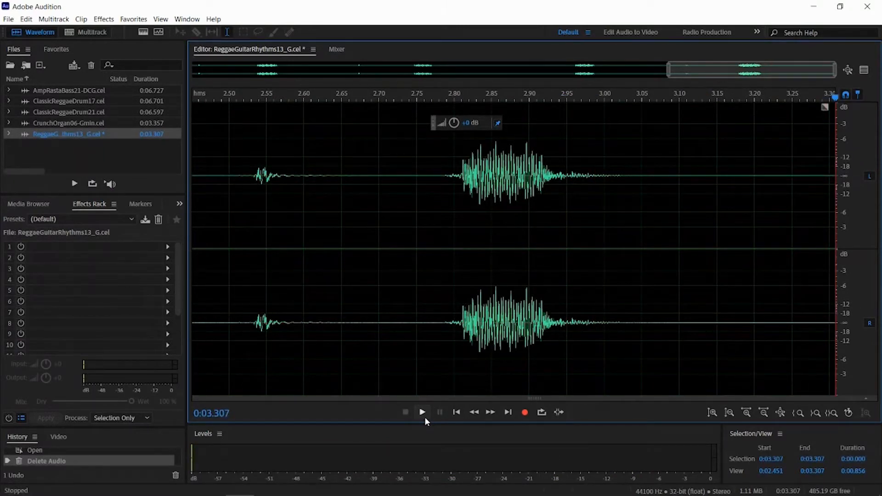
Save the trimmed ReggaeGuitarRhythms13_G loop in Wave PCM format in the Instruments folder
click(422, 413)
right_click(51, 137)
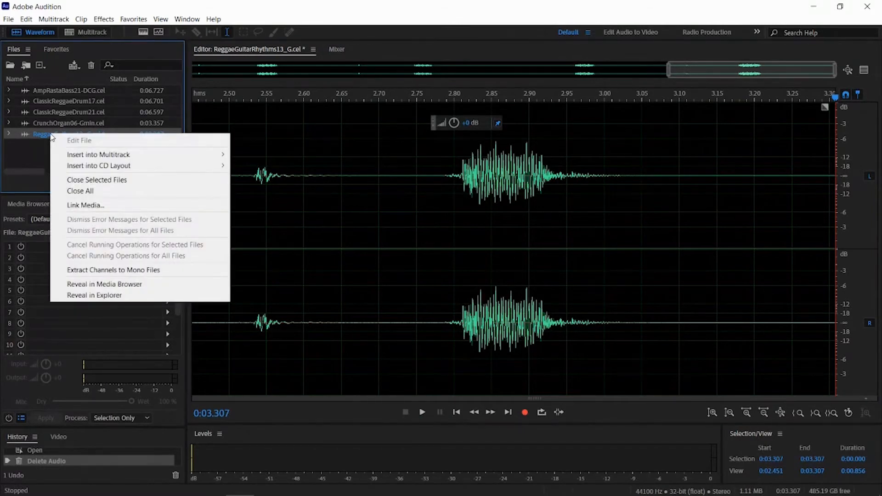
click(46, 139)
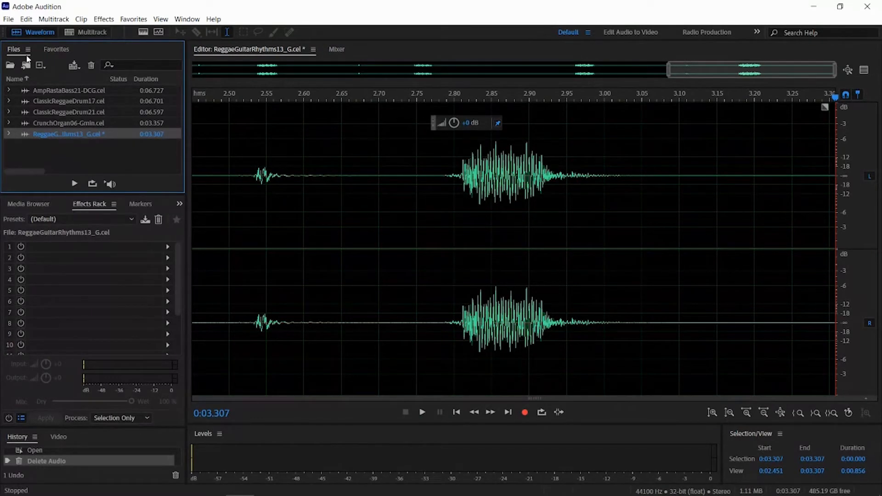
click(8, 19)
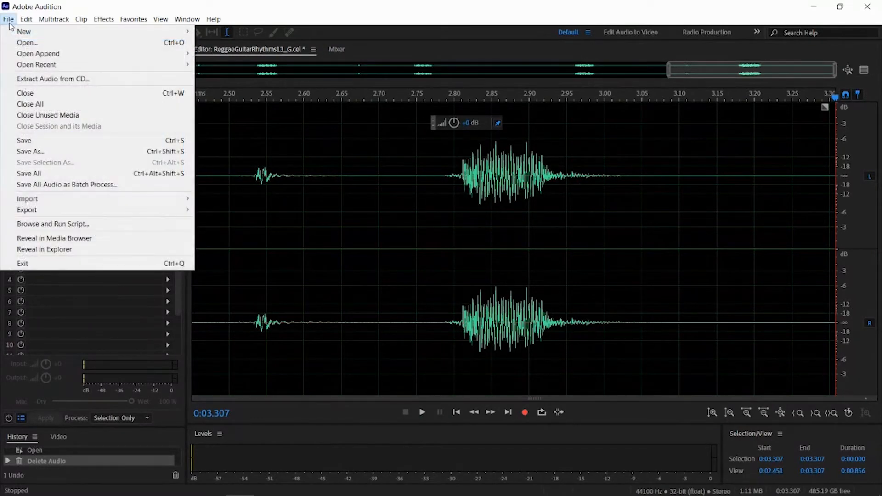
click(31, 141)
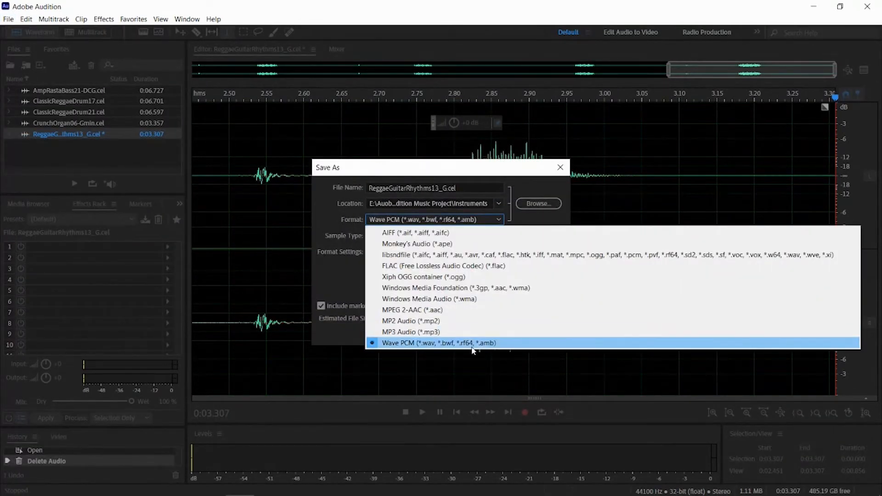
click(472, 348)
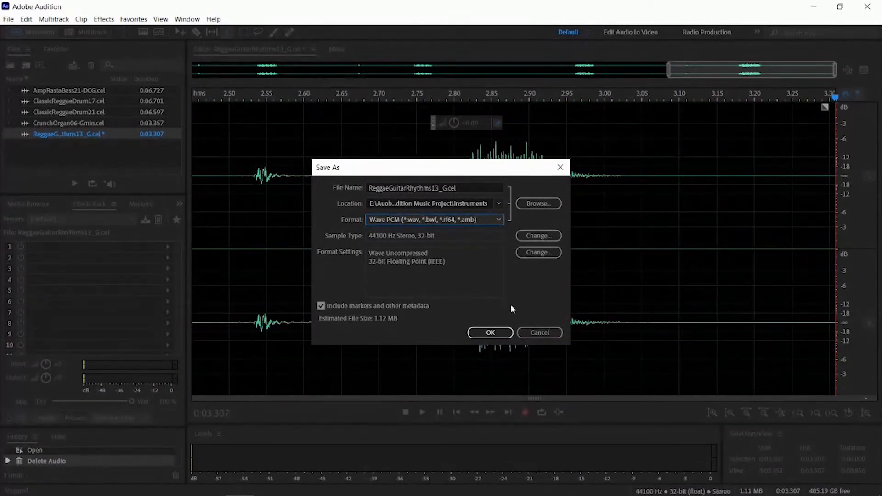
click(491, 339)
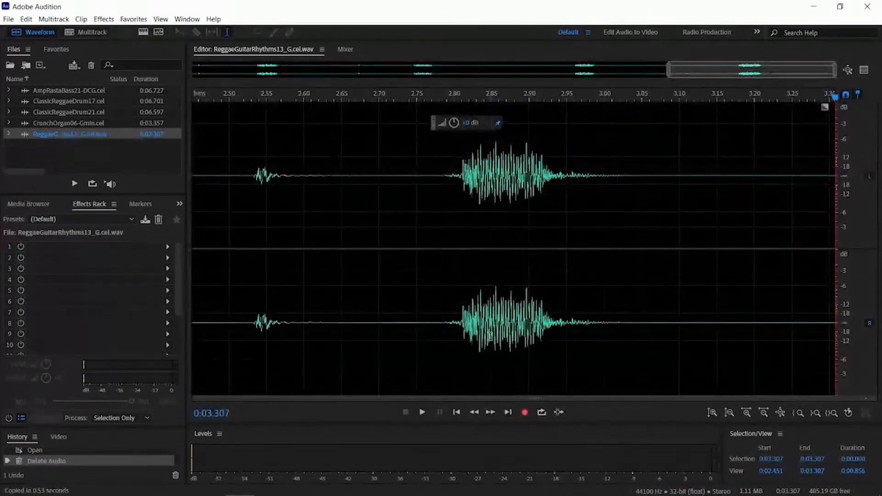
Open the organ loop and both drum loops in turn and examine the starts of their waveforms
double_click(80, 122)
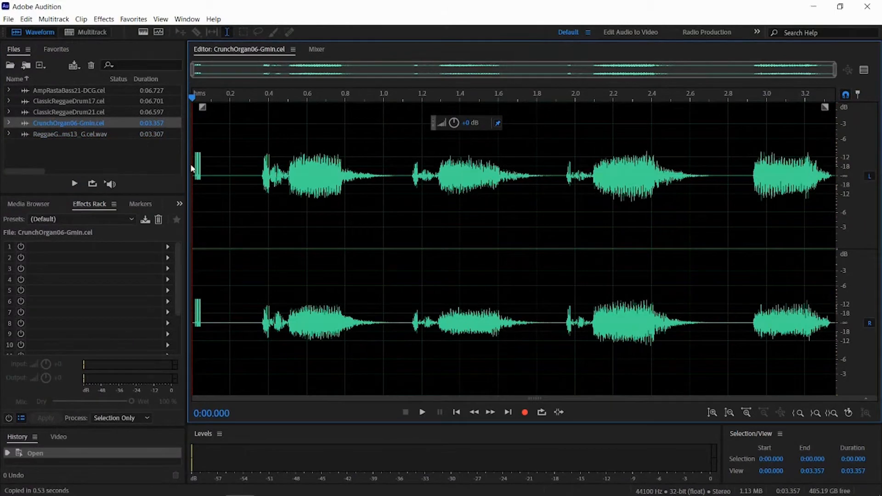
double_click(64, 113)
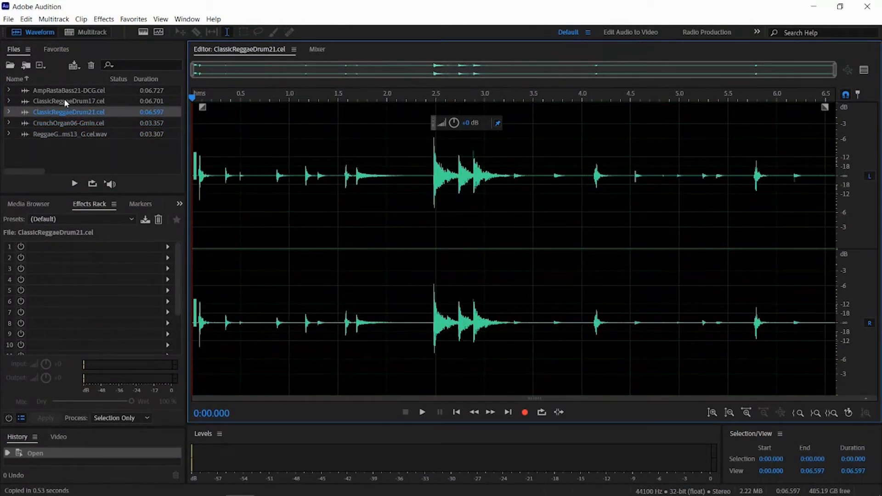
double_click(64, 100)
double_click(64, 91)
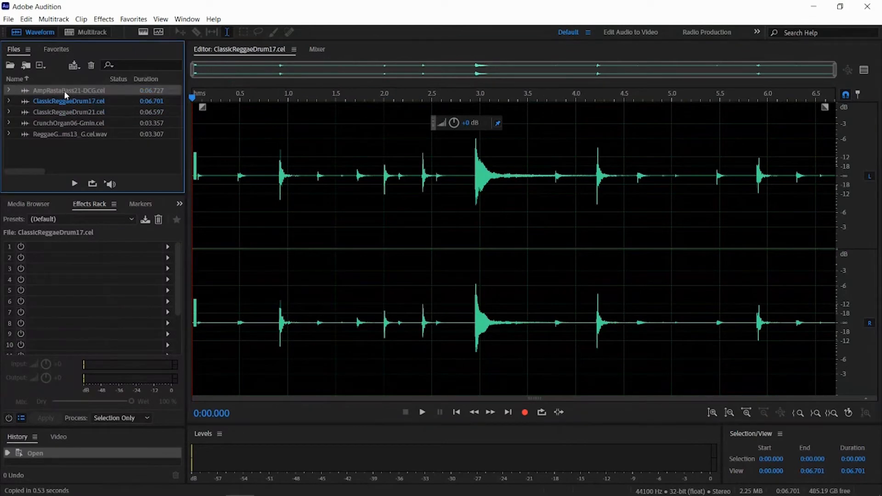
Delete the noise burst in about the first 0.05 seconds of CrunchOrgan06-Gmin.cel
double_click(65, 122)
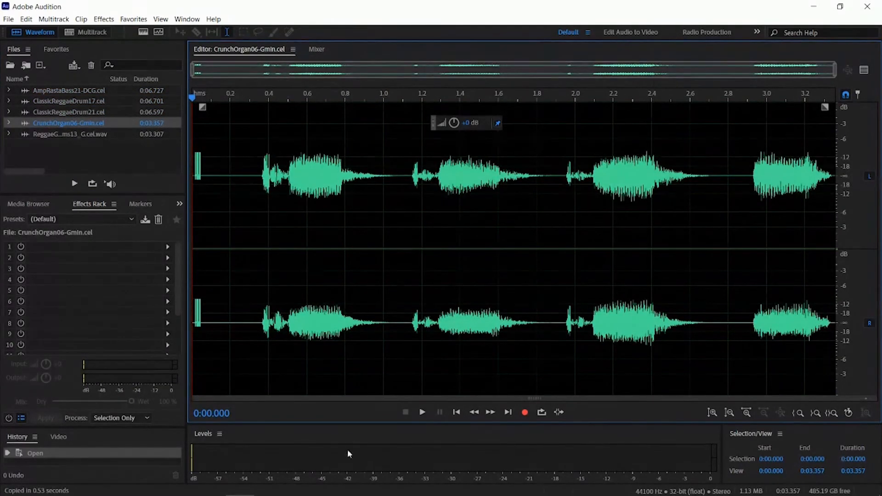
drag(835, 69, 280, 71)
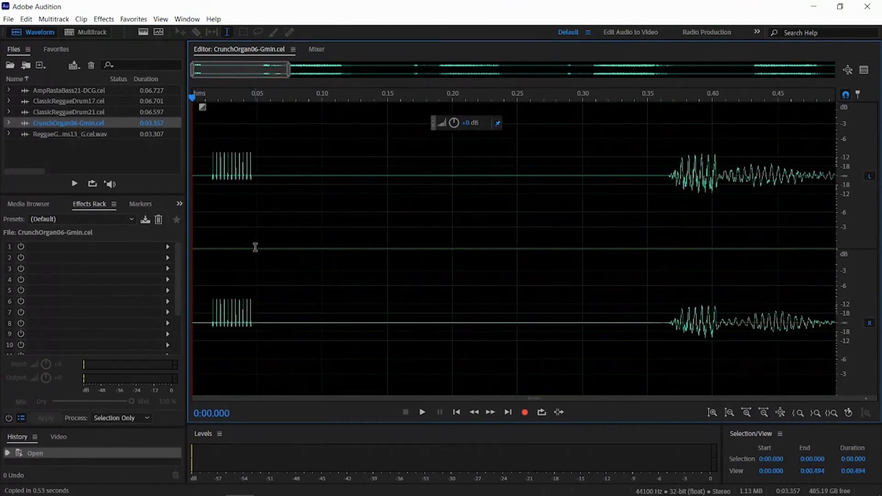
drag(257, 246, 165, 153)
key(Delete)
Save the trimmed organ loop as CrunchOrgan06-Gmin.cel.wav in Wave PCM format in the Instruments folder
click(8, 19)
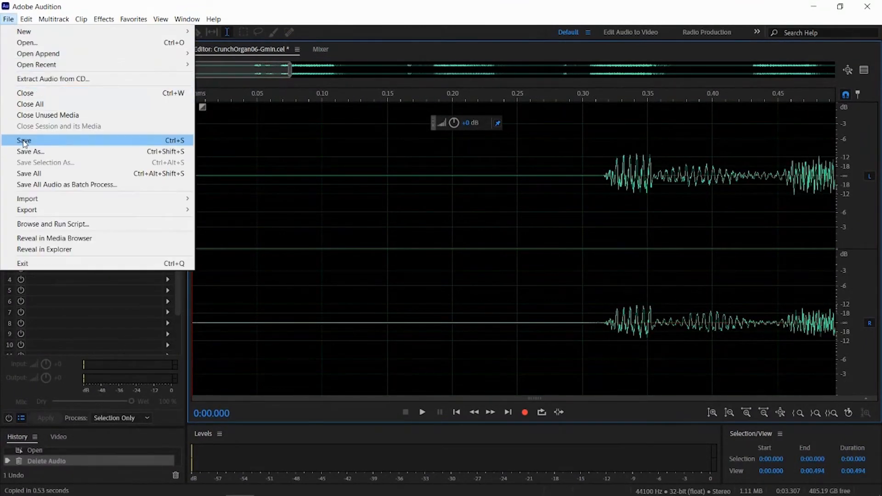
click(28, 148)
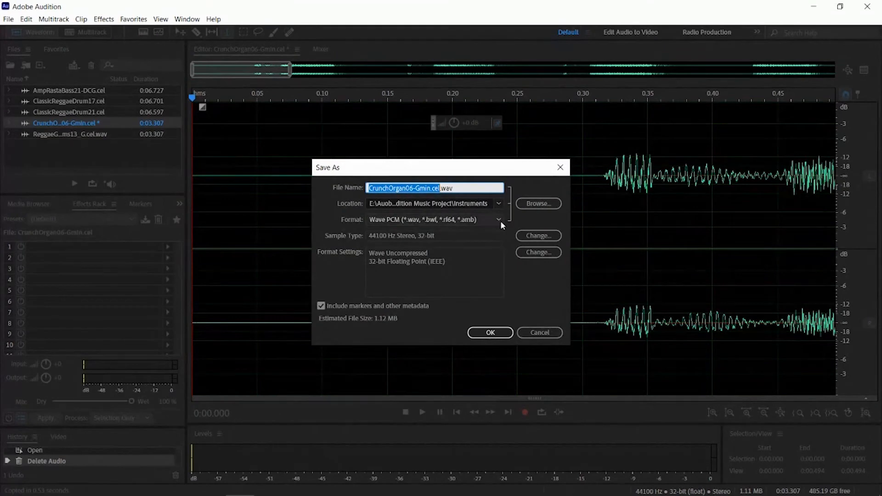
click(497, 220)
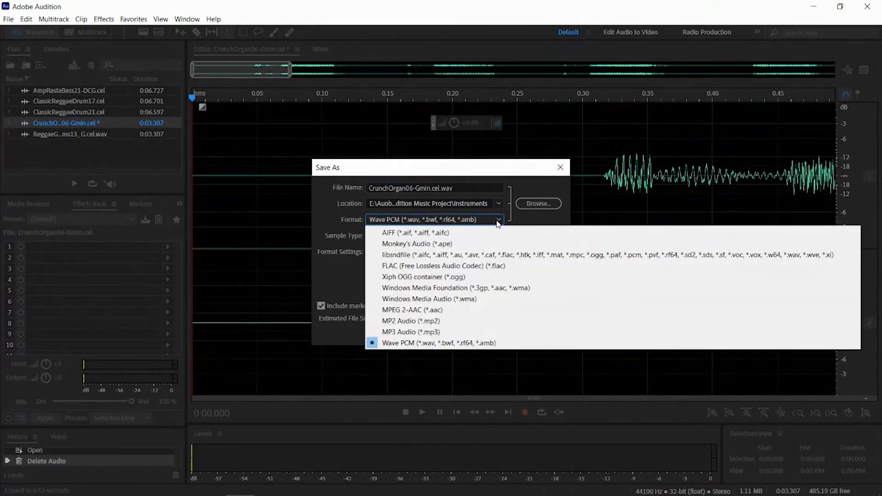
click(473, 345)
click(507, 333)
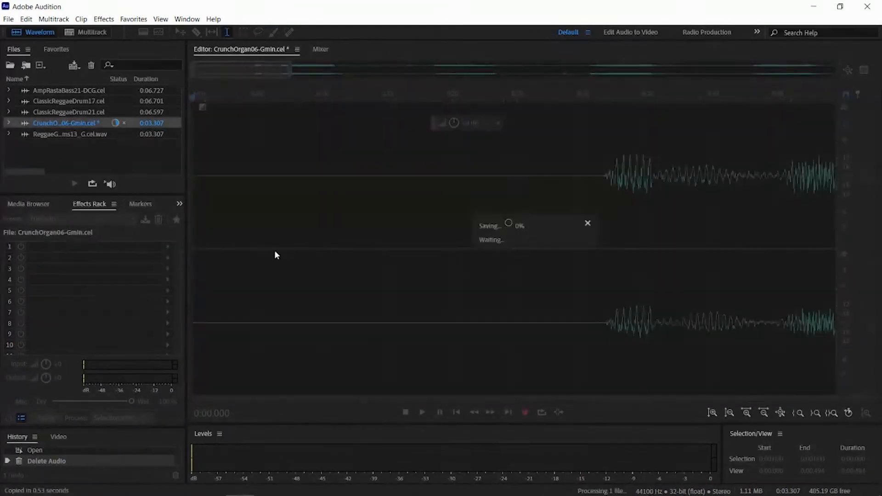
Delete the noise in about the first 0.05 seconds of ClassicReggaeDrum21.cel and save it as ClassicReggaeDrum21.cel.wav
double_click(68, 113)
drag(834, 69, 270, 73)
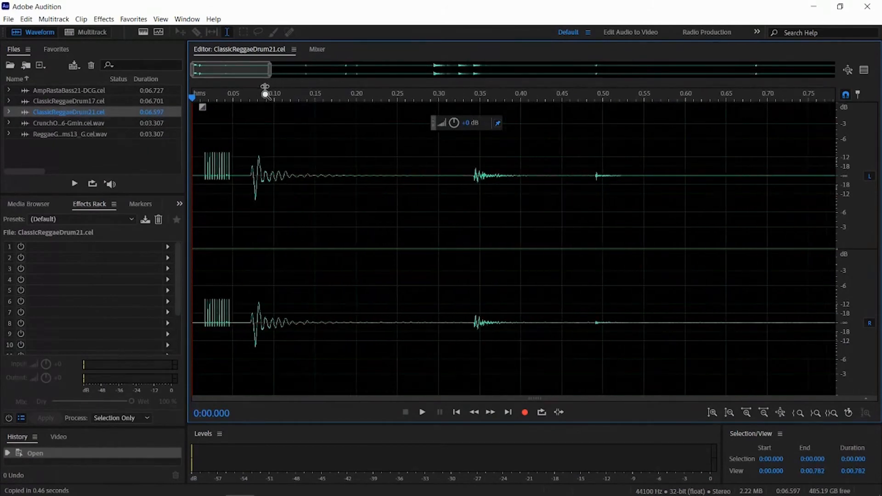
drag(233, 251, 192, 175)
key(Delete)
click(8, 19)
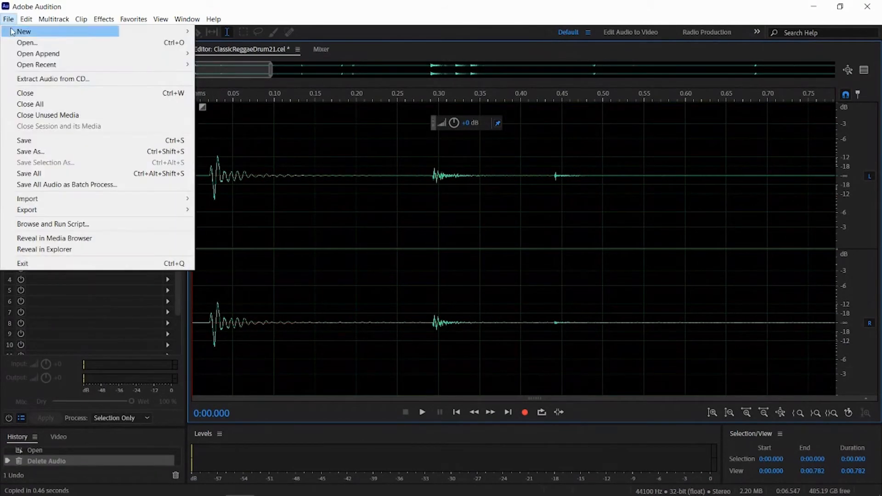
click(20, 148)
click(479, 331)
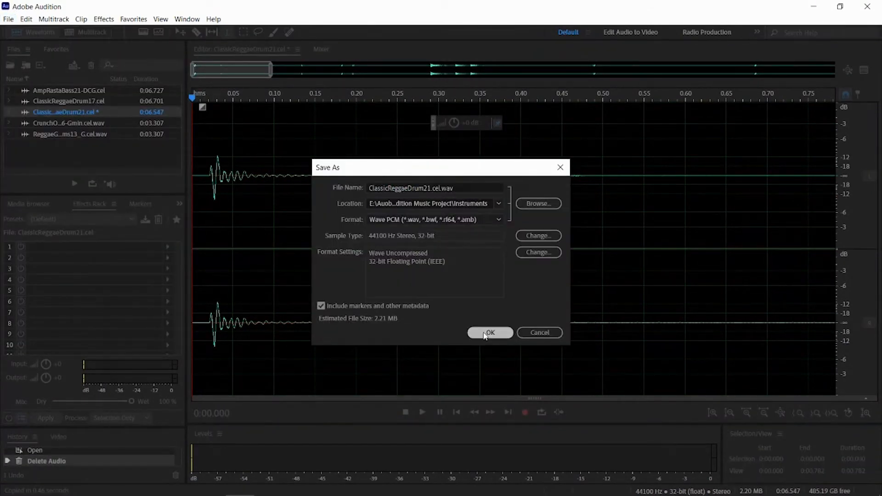
Delete the noise in the first 0.049 seconds of ClassicReggaeDrum17.cel and play the trimmed loop
double_click(74, 101)
drag(774, 88, 302, 94)
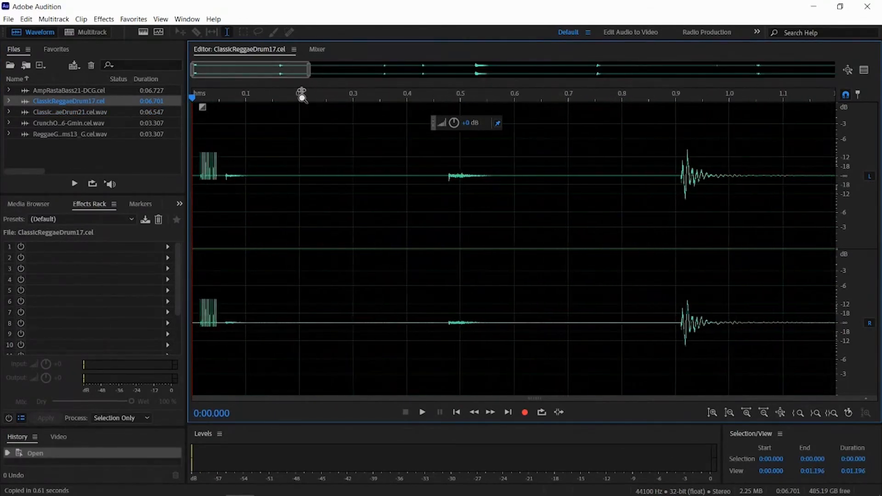
click(219, 250)
drag(219, 250, 193, 249)
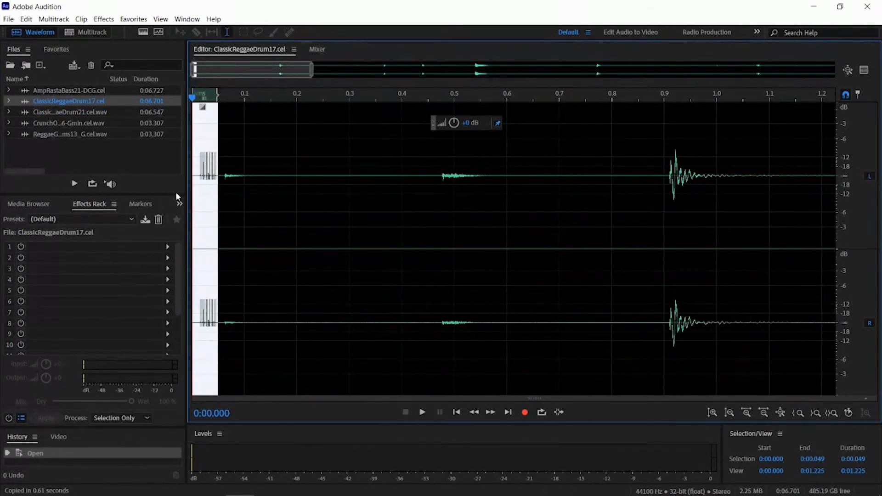
key(Delete)
click(422, 412)
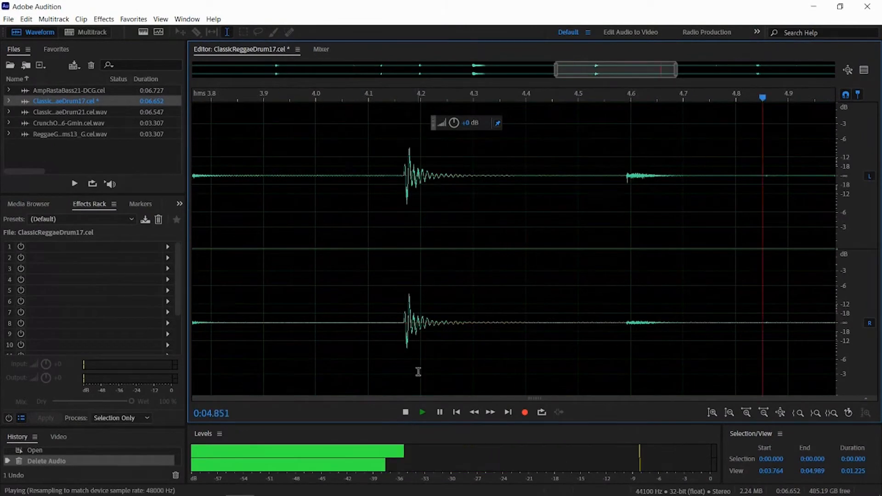
Save the trimmed ClassicReggaeDrum17 loop as a Wave PCM file
click(8, 19)
click(27, 152)
click(488, 333)
Delete the noise burst at the start of AmpRastaBass21-DCG.cel and save the bass loop as a Wave PCM file
double_click(65, 91)
drag(837, 71, 298, 71)
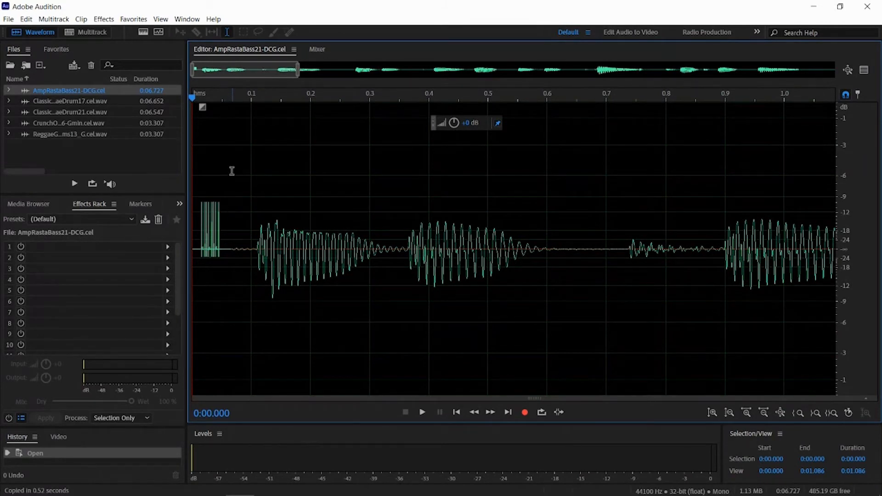
drag(223, 254, 179, 245)
key(Delete)
click(8, 19)
click(24, 141)
click(491, 332)
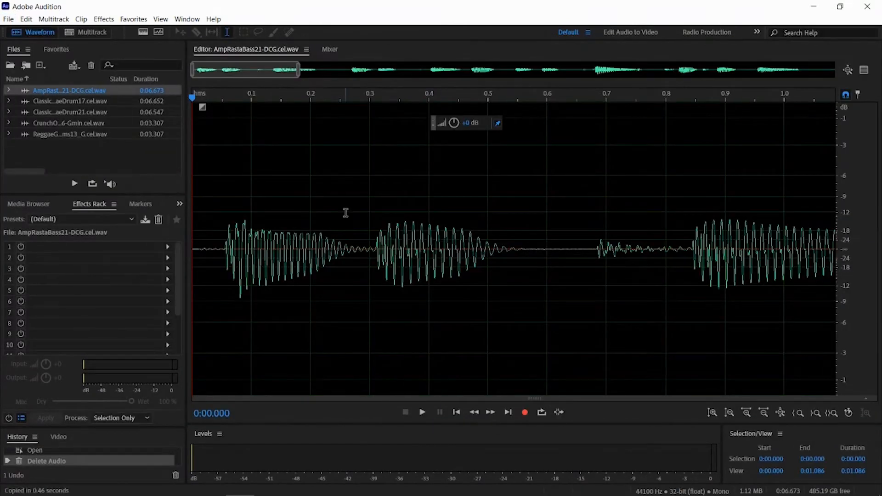
Open ClassicReggaeDrum21.cel.wav, show its entire waveform and play the loop
click(43, 111)
double_click(44, 109)
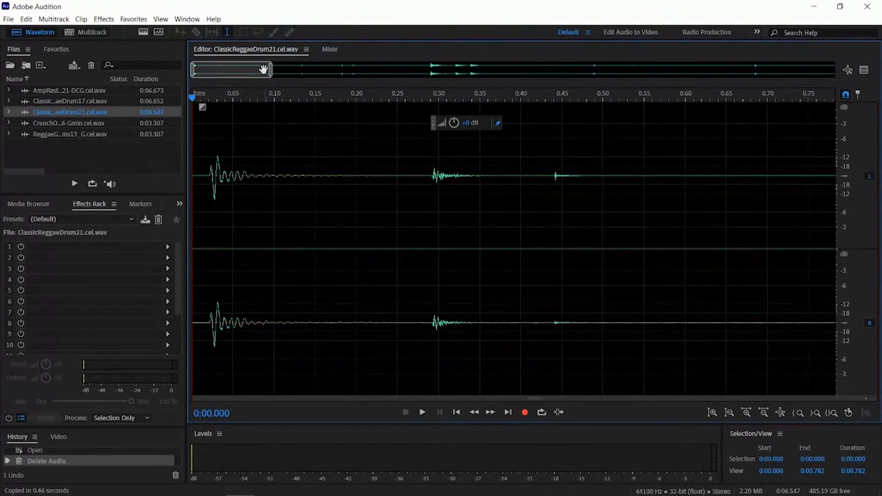
drag(276, 75, 837, 77)
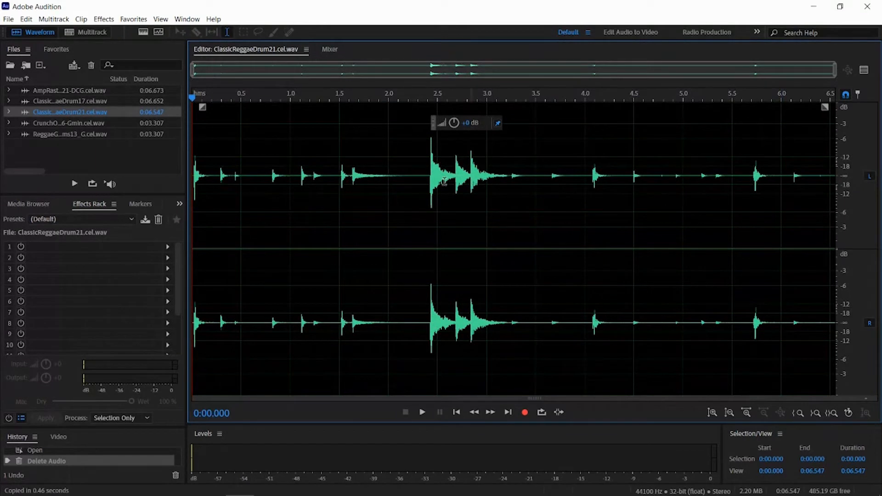
click(422, 413)
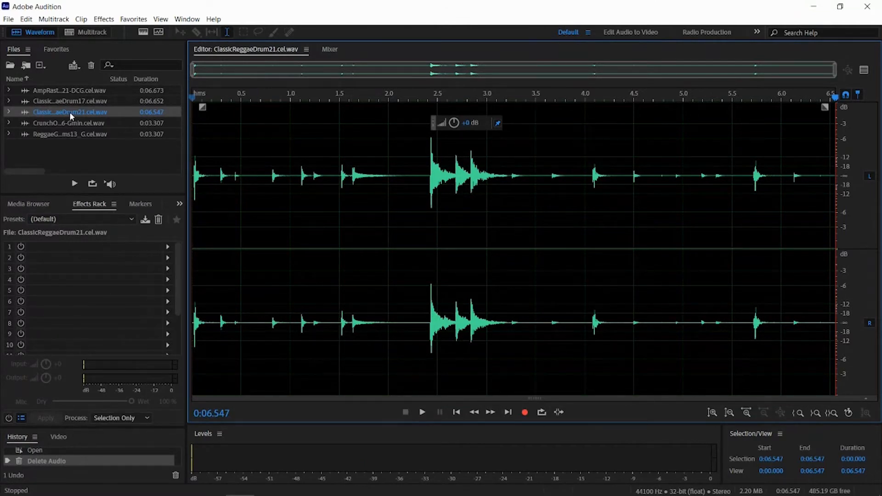
right_click(285, 164)
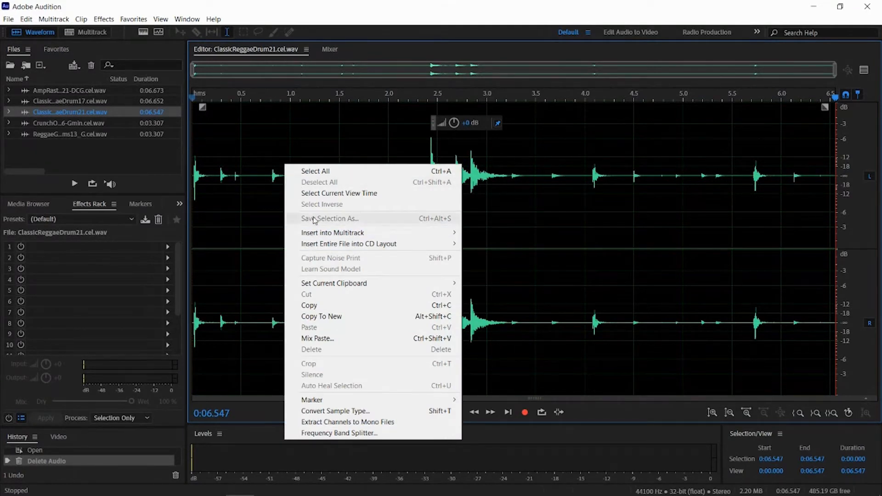
mouse_move(314, 237)
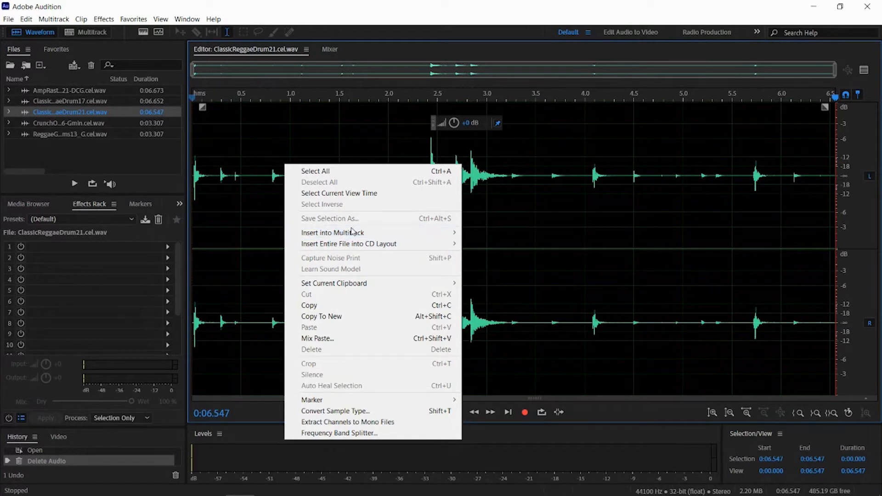
mouse_move(352, 232)
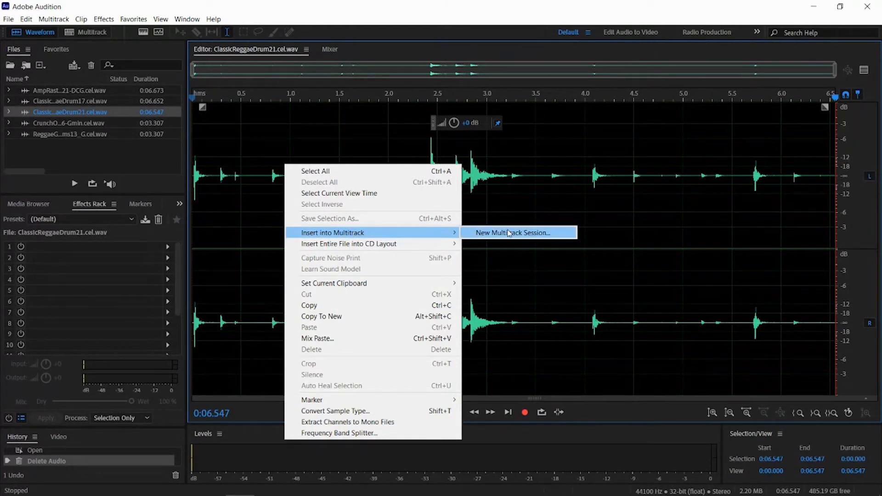
click(273, 264)
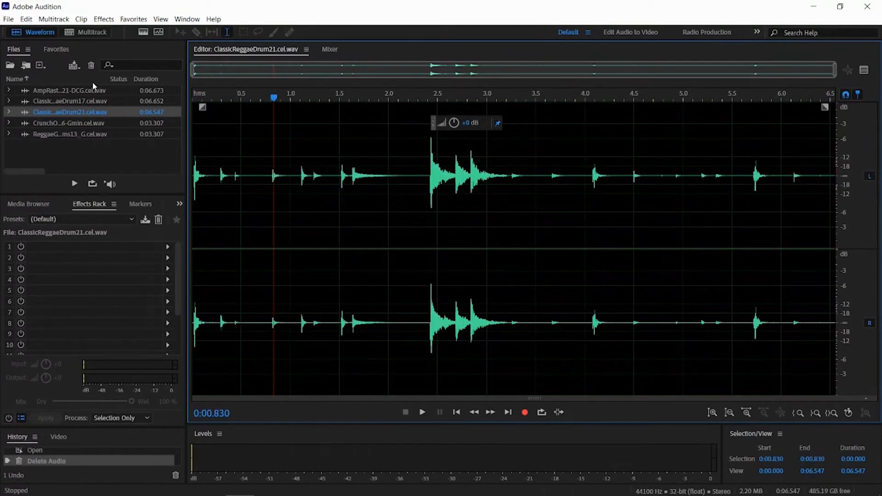
Start a new multitrack session and name it Marfy Adobe Audition Music
click(88, 34)
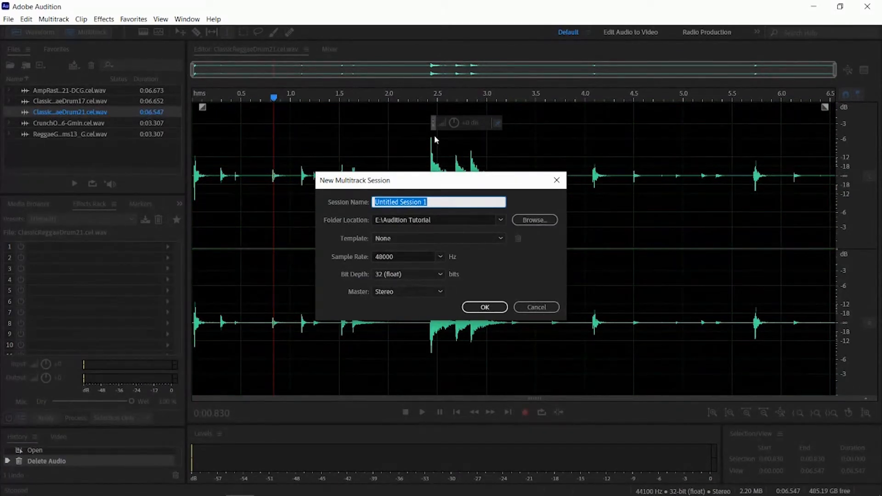
text(Marfy )
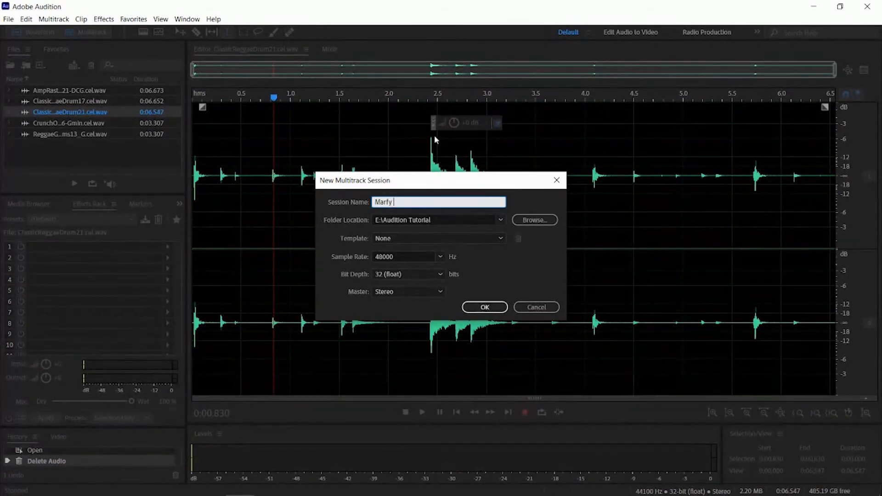
text(Adobe Audition Music)
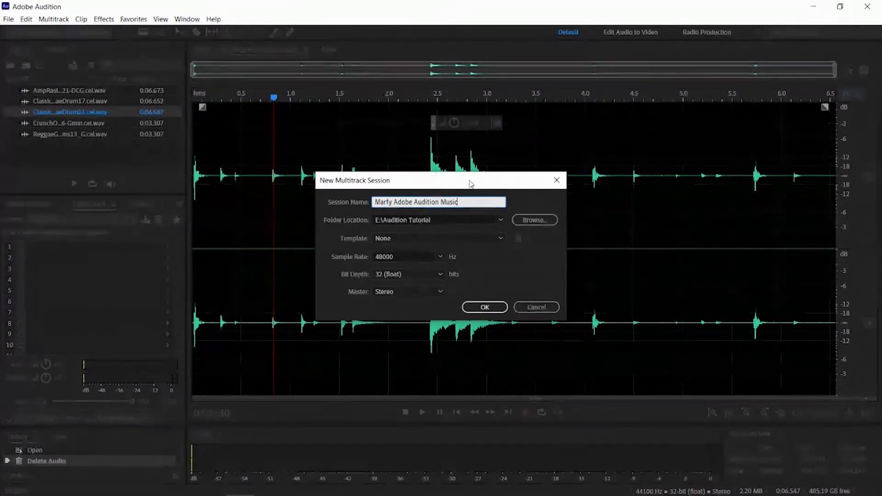
Set the session's folder location to E:\Auobe Audition Music Project and create the multitrack session at 48000 Hz, 32-bit float, stereo
click(534, 220)
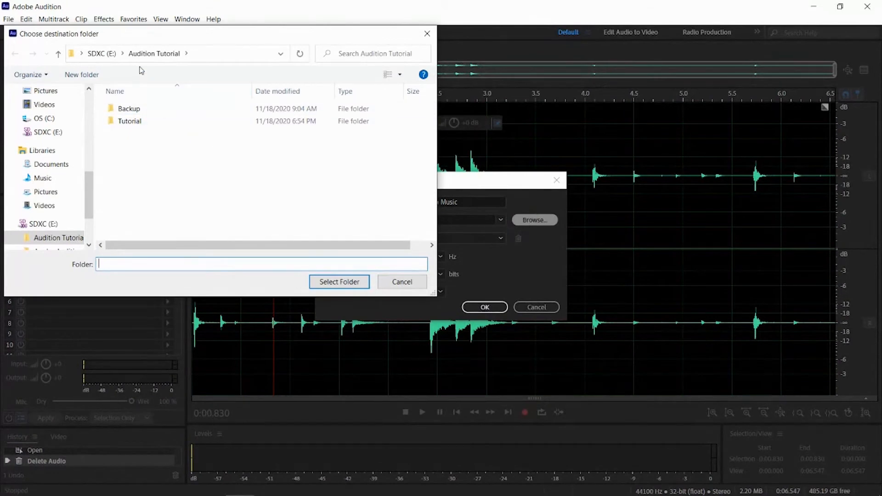
click(103, 54)
double_click(138, 122)
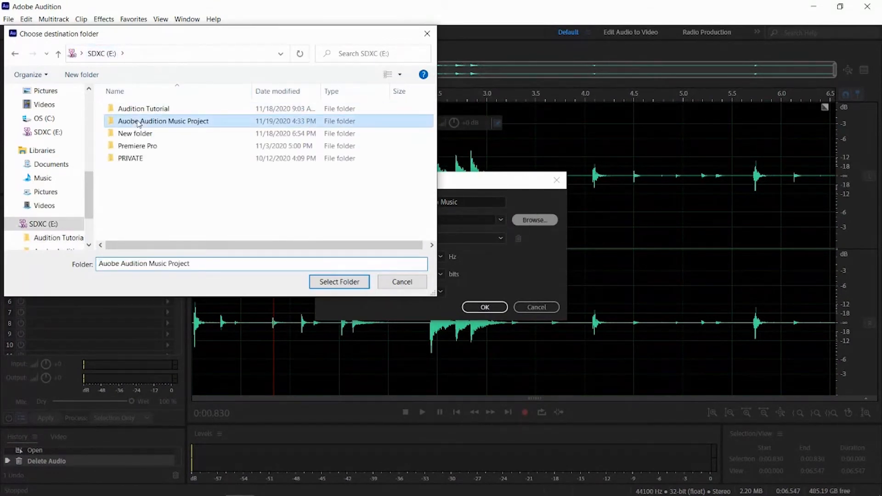
click(338, 282)
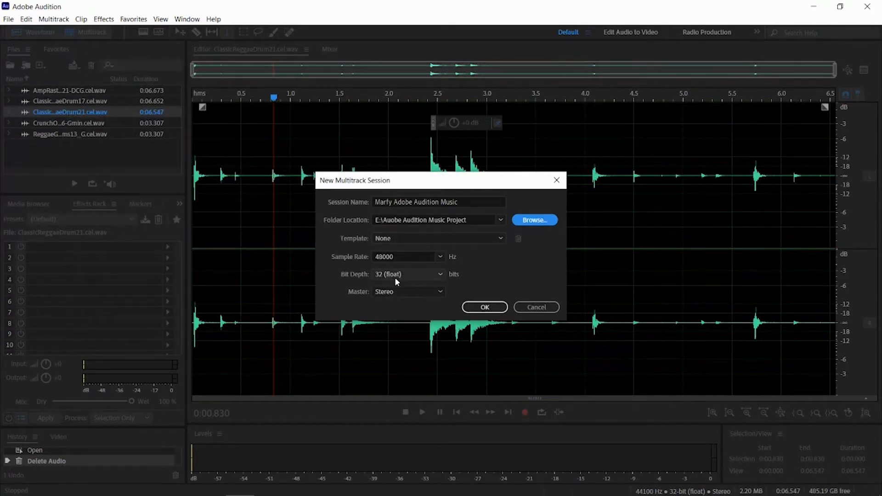
click(485, 308)
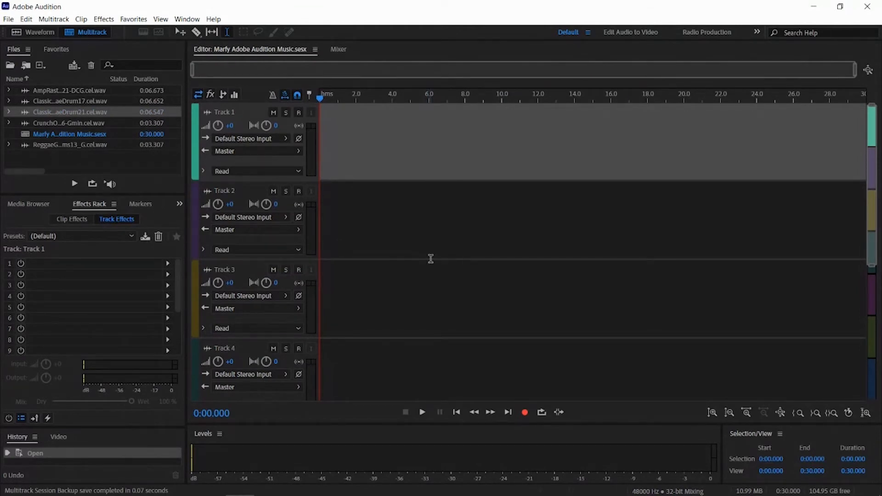
Place ClassicReggaeDrum21.cel.wav at the start of Track 1 as a copy conformed to the session's sample rate and play it
click(64, 134)
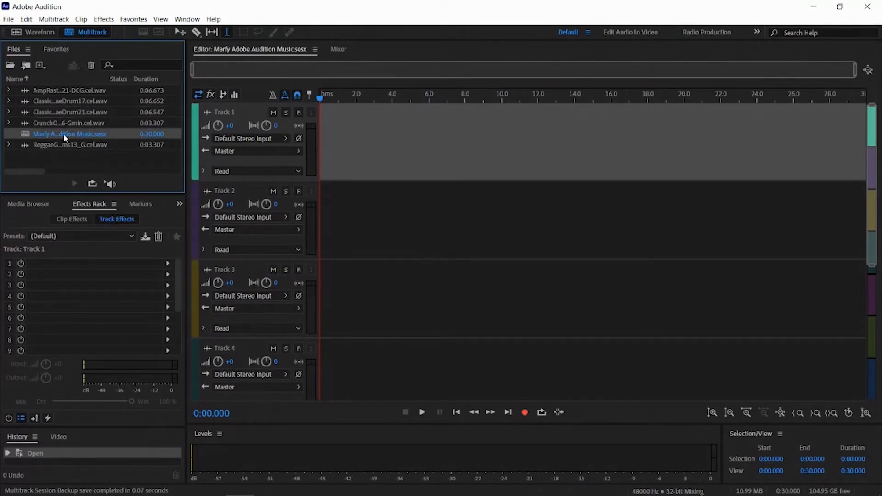
click(72, 111)
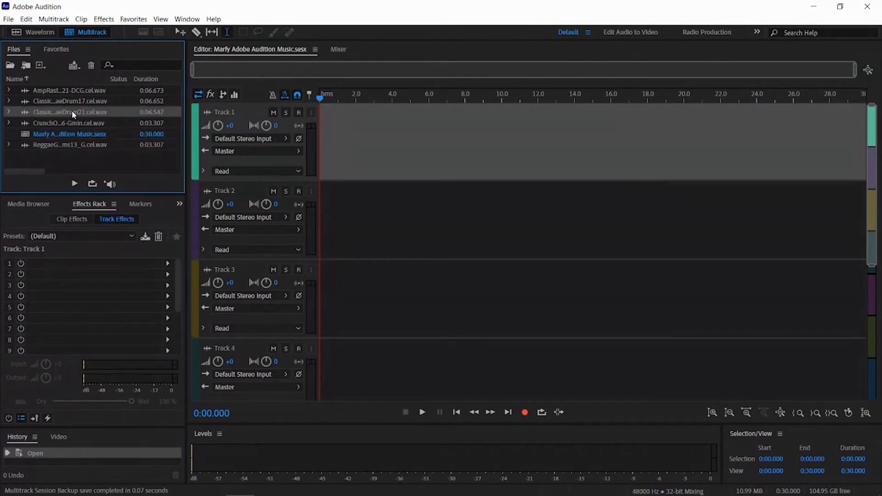
drag(55, 109, 305, 148)
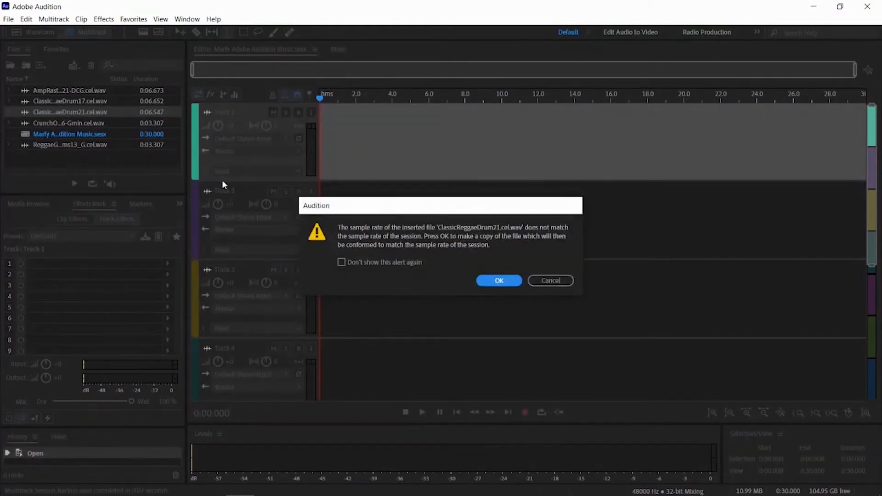
click(498, 281)
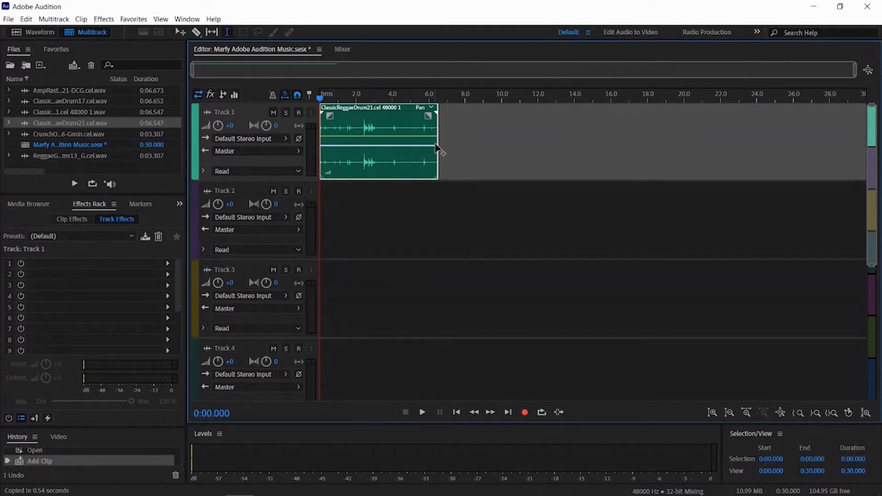
drag(438, 146, 437, 147)
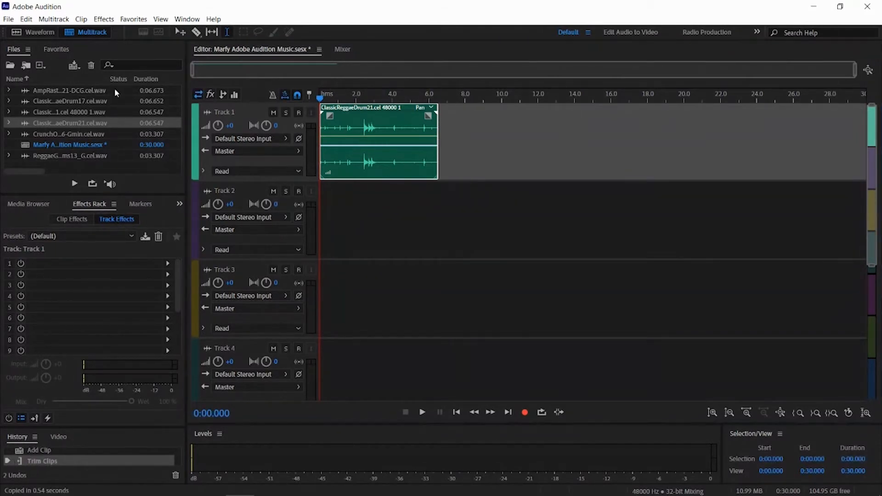
click(422, 414)
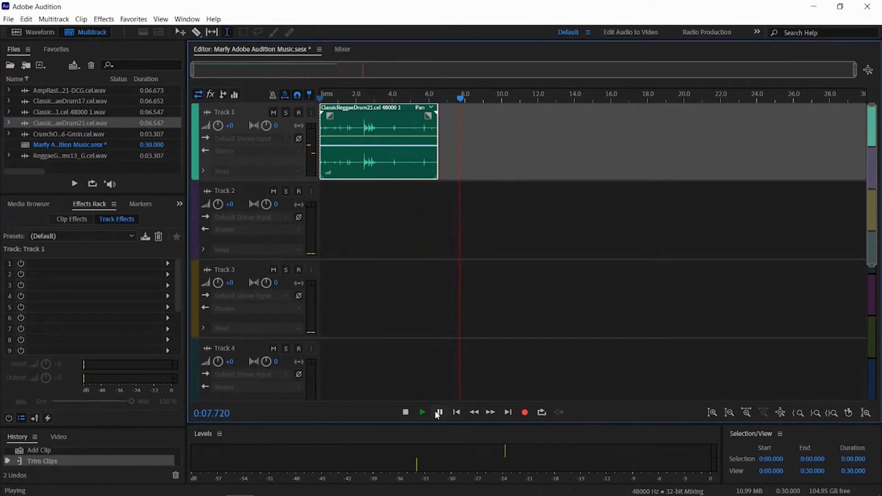
click(405, 413)
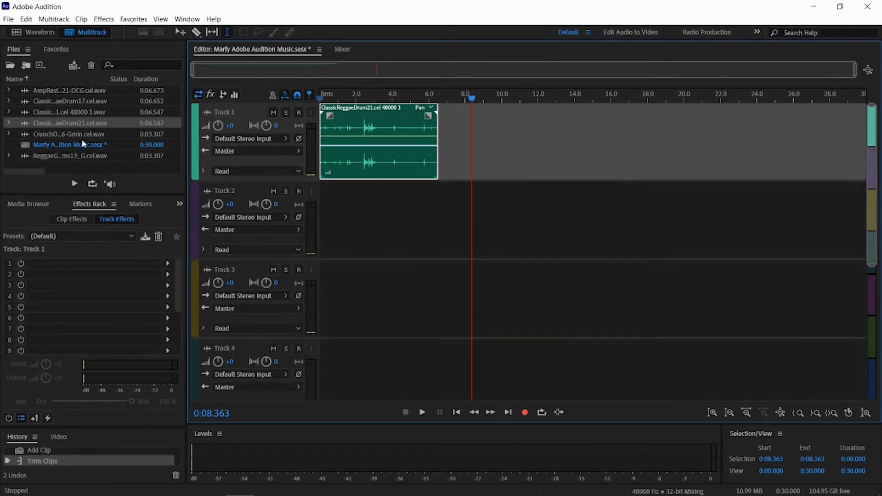
Add ClassicReggaeDrum17.cel.wav to Track 1 directly after the first drum clip, accepting the sample-rate conversion
click(78, 102)
drag(75, 99, 444, 134)
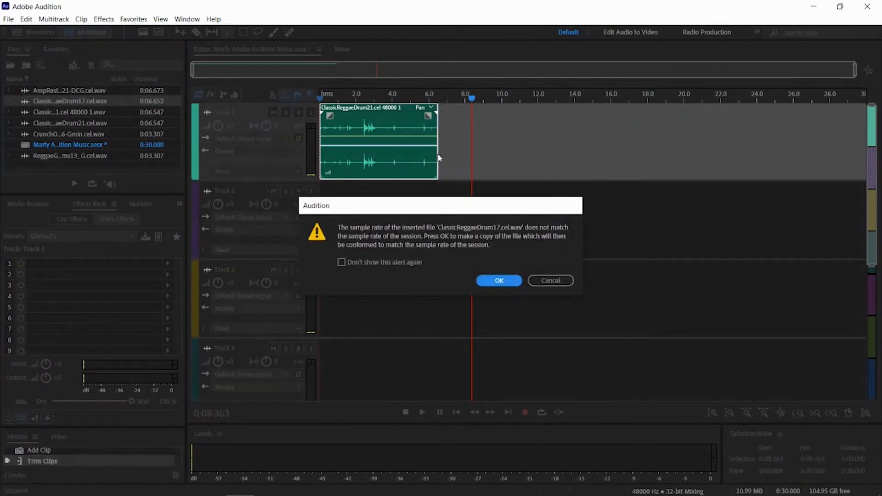
click(497, 281)
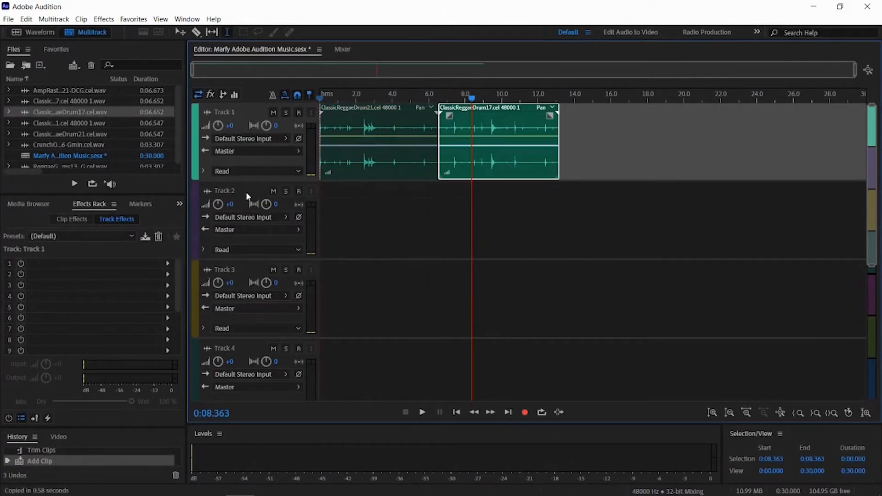
Rename Track 1 to Drums
double_click(230, 113)
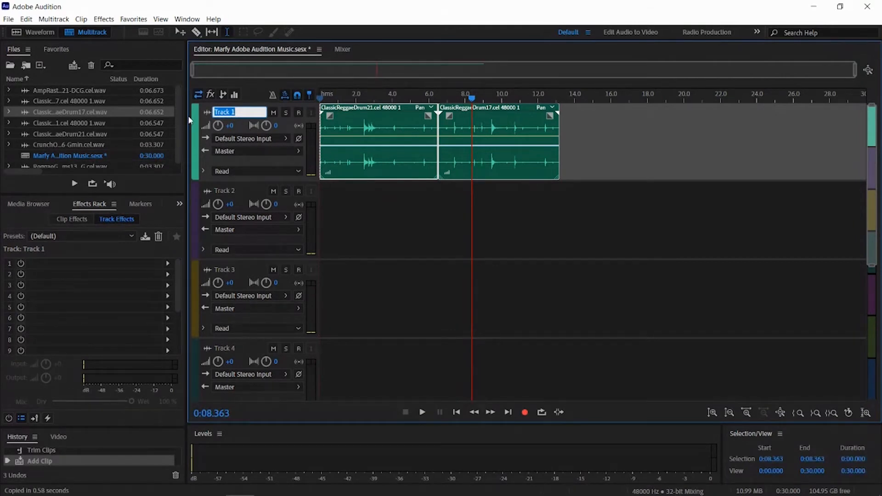
text(Drums)
key(Return)
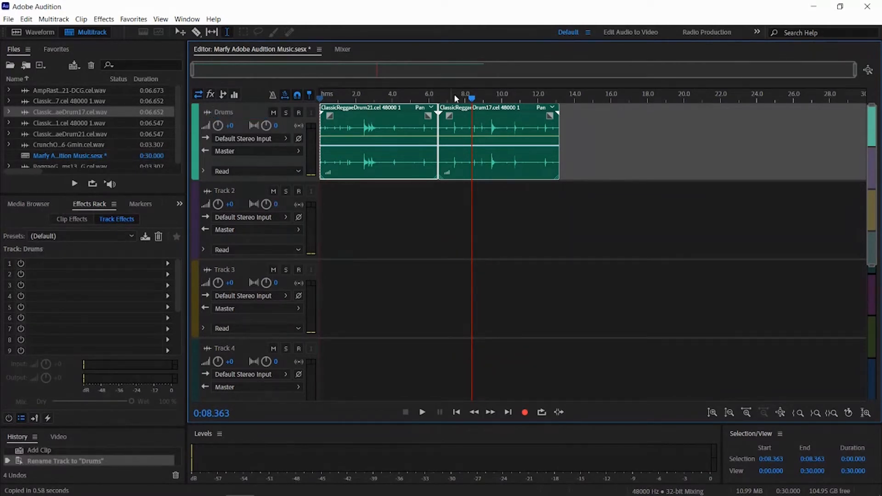
Return the playhead to the session start and play both drum clips through to check the transition
click(554, 110)
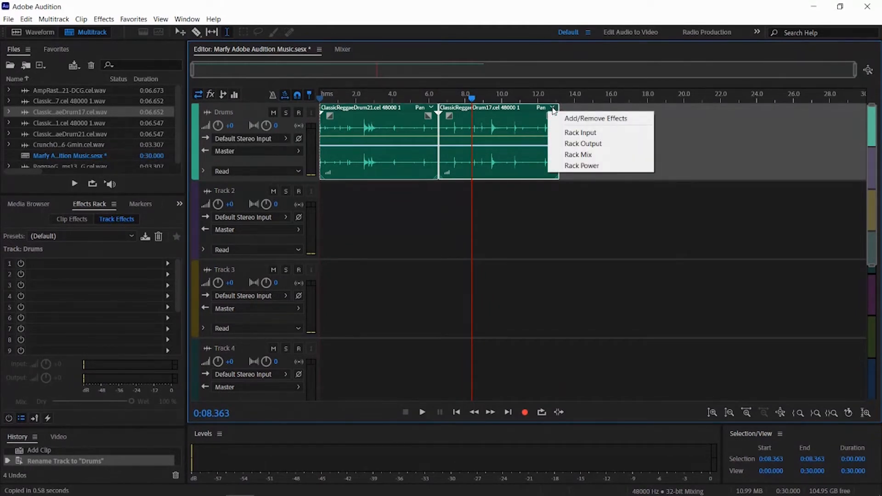
click(474, 102)
drag(472, 98, 320, 98)
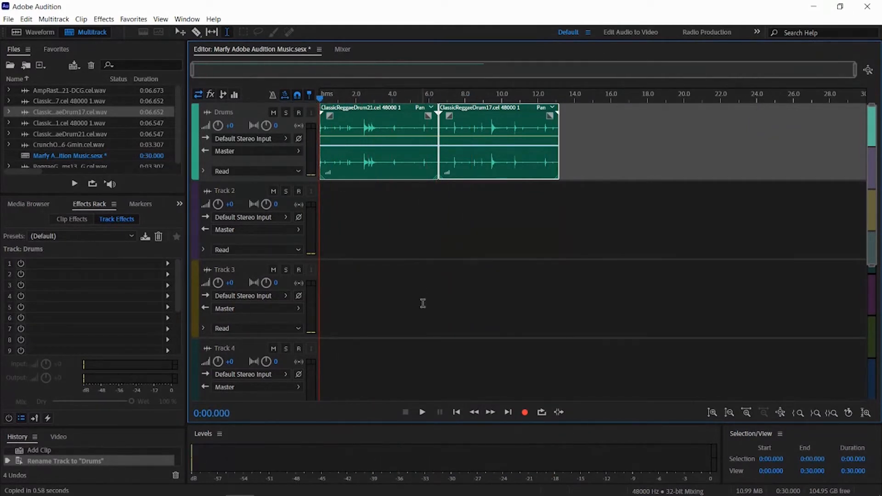
click(422, 413)
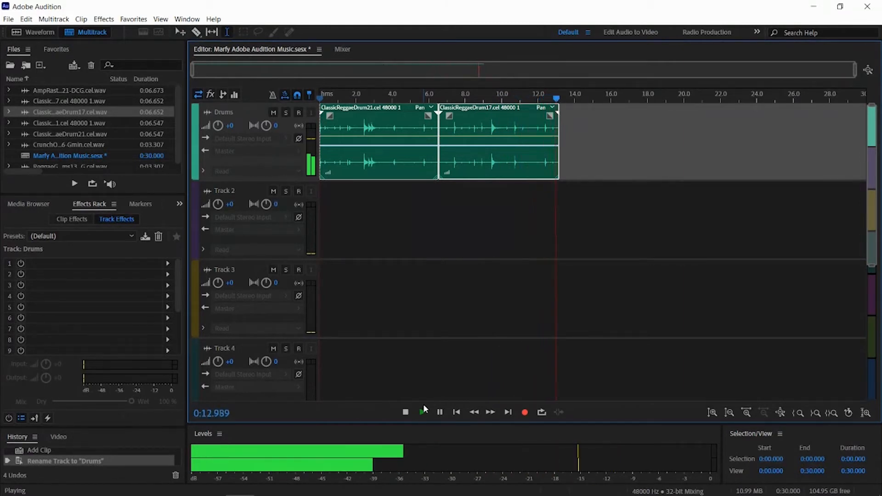
click(406, 412)
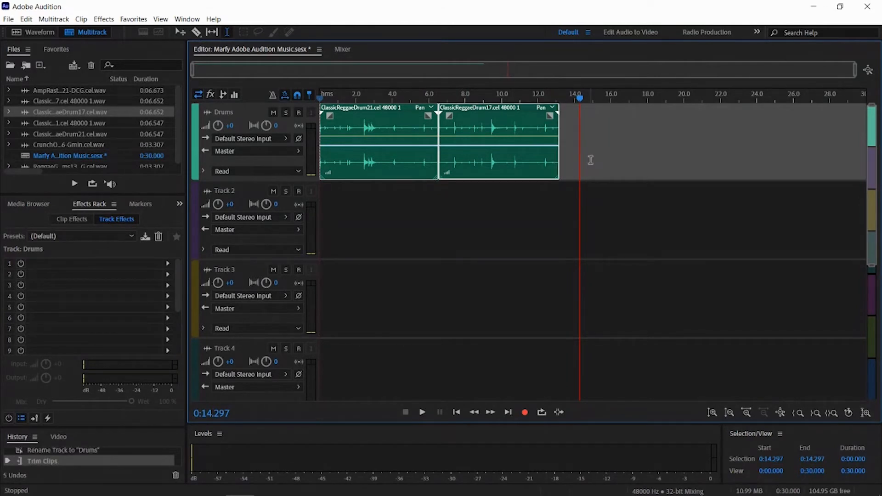
Stretch the drum clips slightly at the end and use the Move tool to set the second clip flush against the first
mouse_move(558, 113)
mouse_down()
mouse_move(577, 121)
mouse_move(563, 125)
mouse_up()
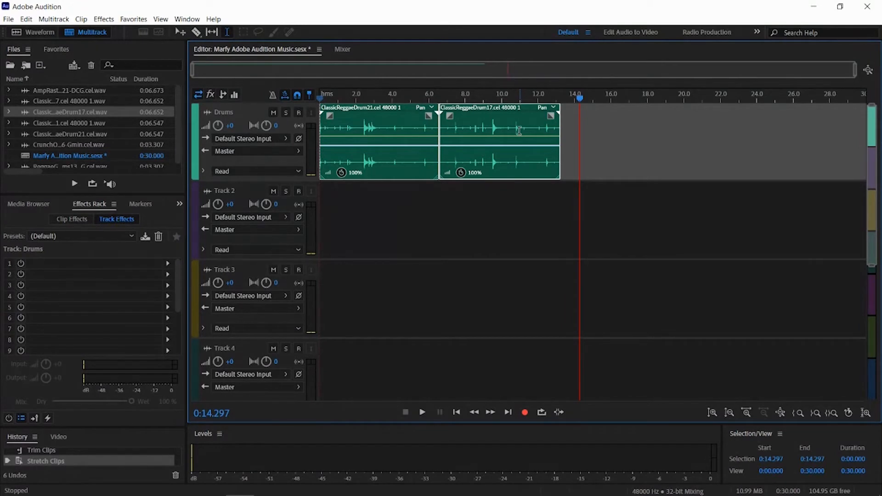
click(181, 31)
drag(480, 139, 468, 141)
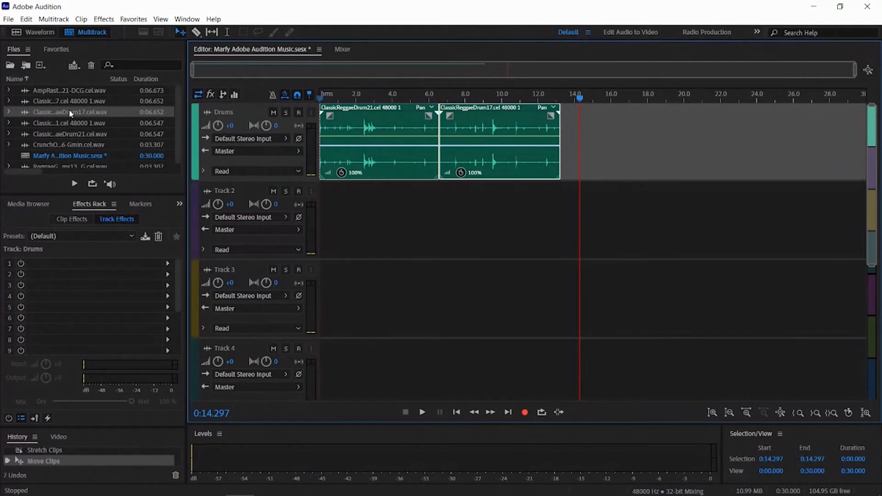
Add two more conformed copies of ClassicReggaeDrum17.cel.wav end to end after the second clip on the Drums track
drag(69, 111, 564, 111)
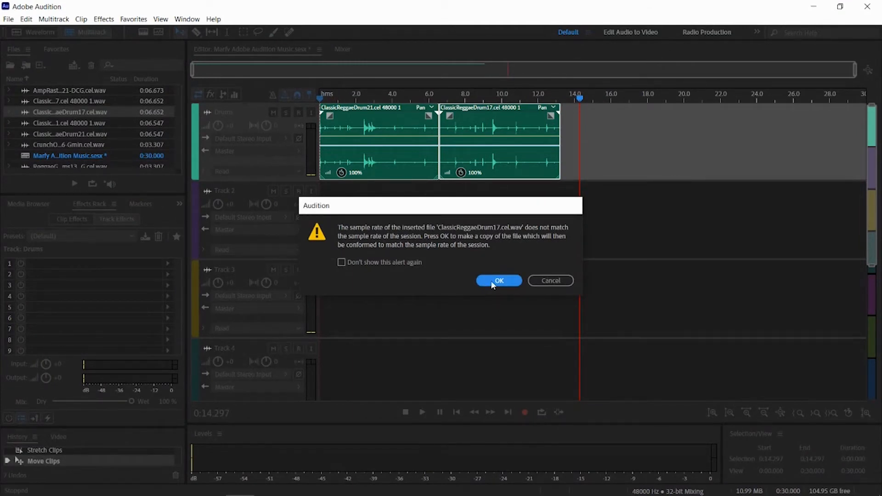
click(491, 281)
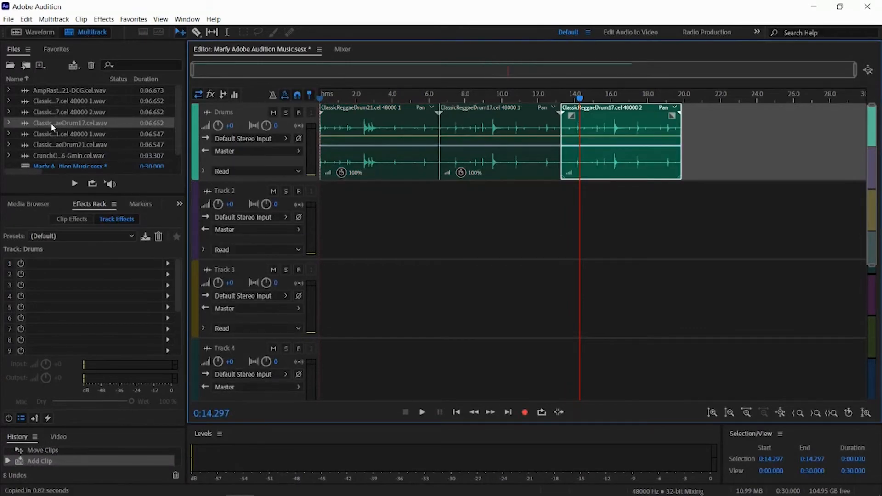
drag(51, 123, 684, 150)
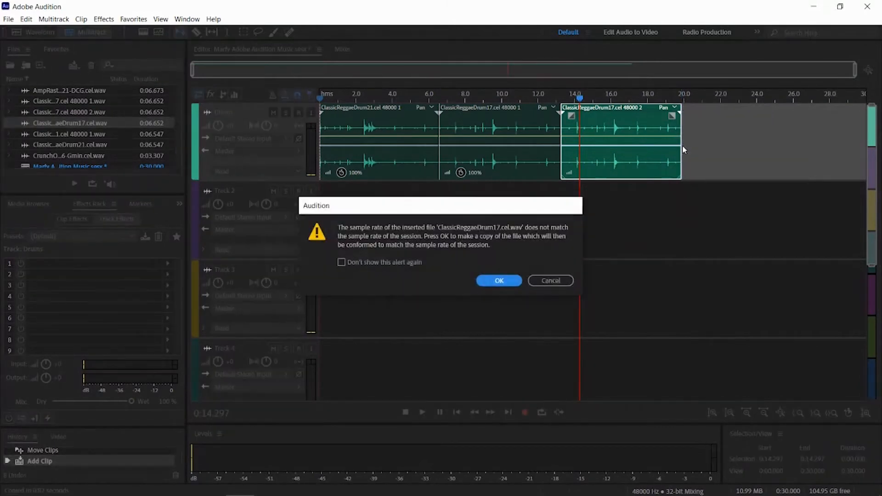
click(512, 281)
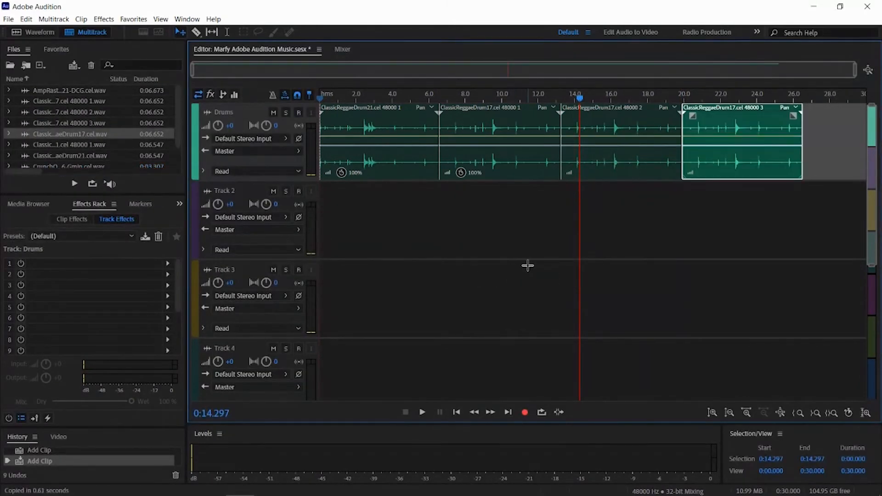
Copy the last ClassicReggaeDrum17 clip, paste it and move the copy to the end of the Drums track
right_click(767, 129)
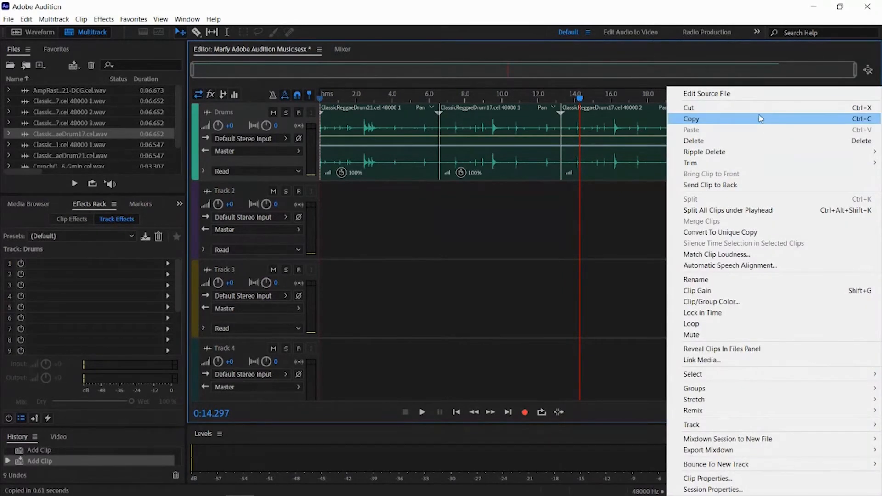
click(760, 117)
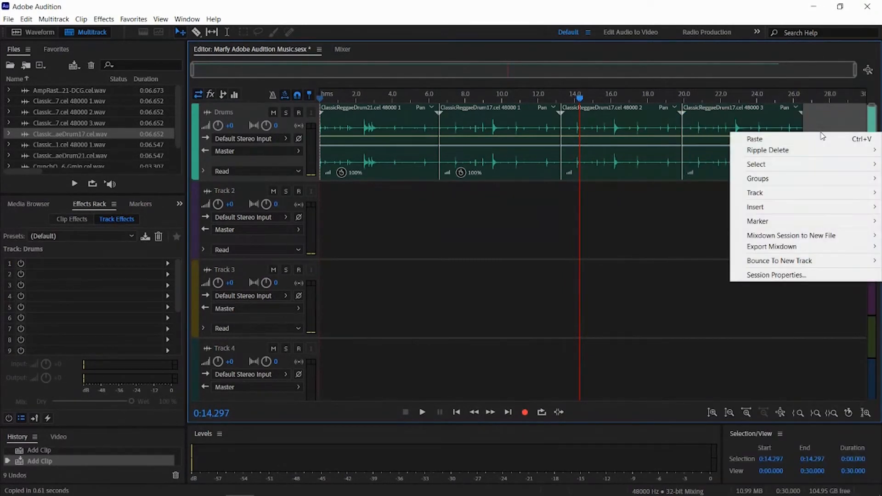
click(815, 142)
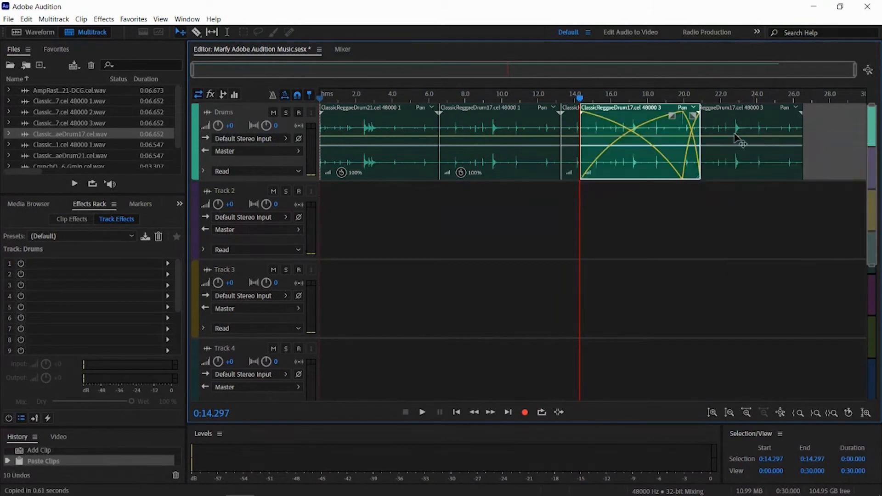
drag(680, 133, 787, 149)
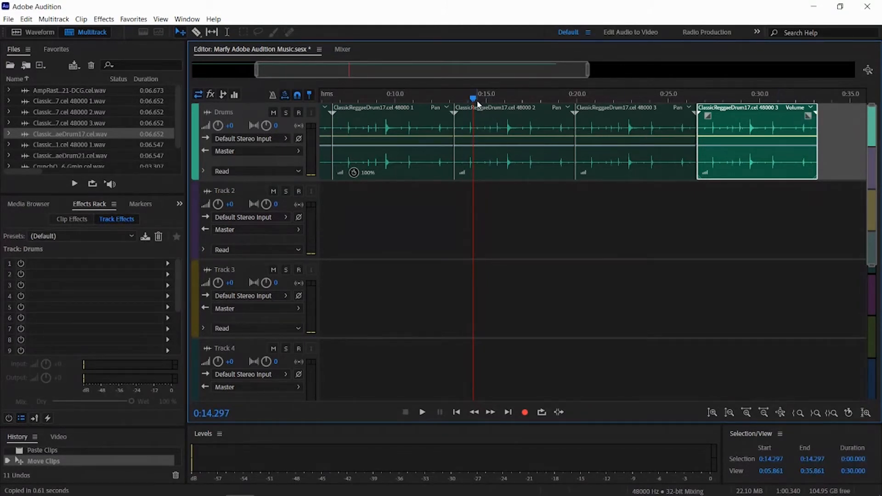
Play the Drums track from the session start through its last clip, then stop playback
drag(472, 100, 282, 117)
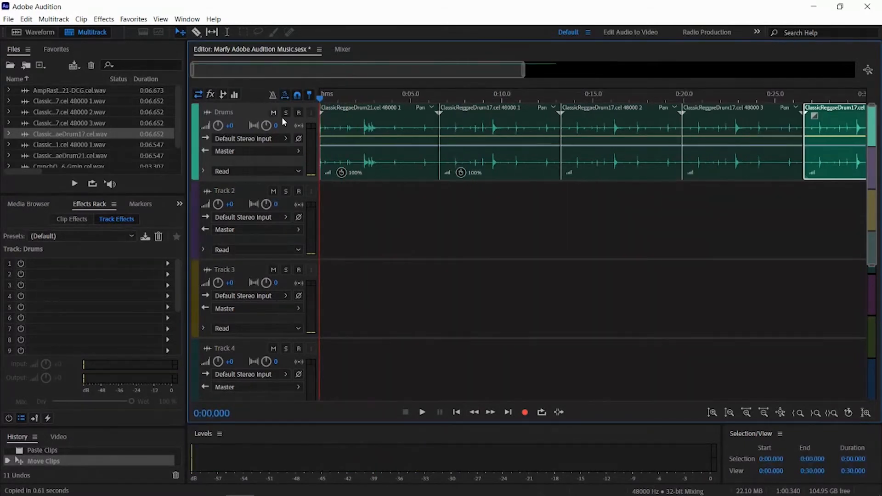
click(421, 412)
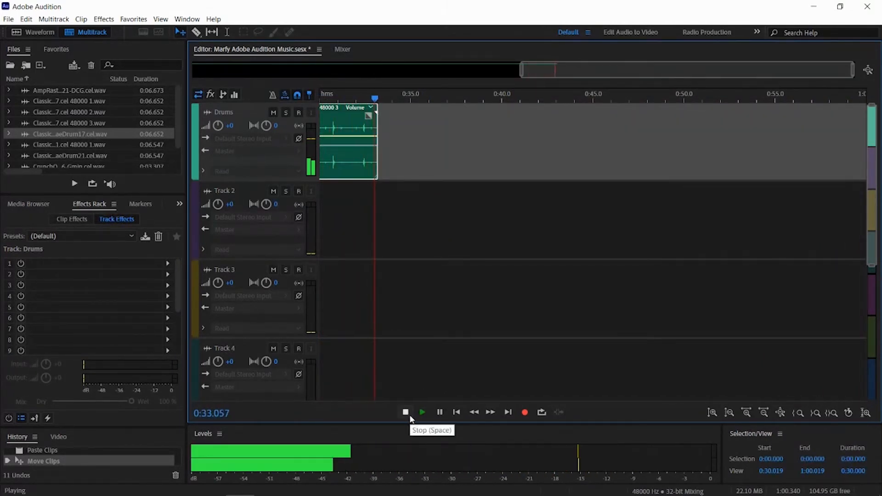
click(407, 414)
Duplicate the last drum clip flush against the end of the Drums sequence and place the playhead at the new clip's start
right_click(356, 165)
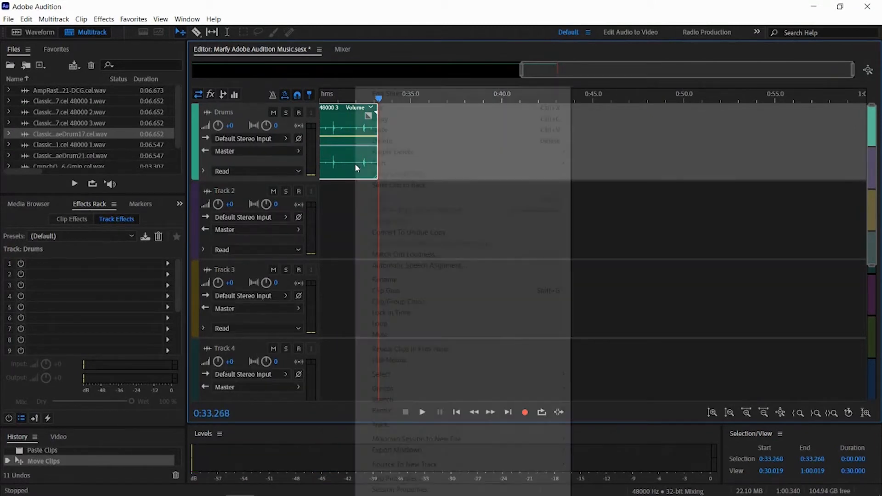
click(394, 119)
click(400, 134)
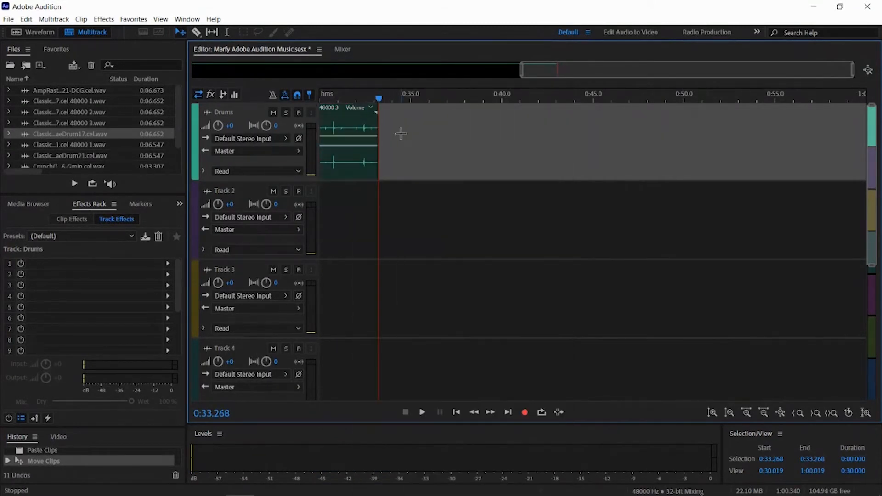
key(ctrl+v)
mouse_move(410, 132)
mouse_down()
mouse_move(435, 134)
mouse_move(407, 139)
mouse_move(415, 142)
mouse_up()
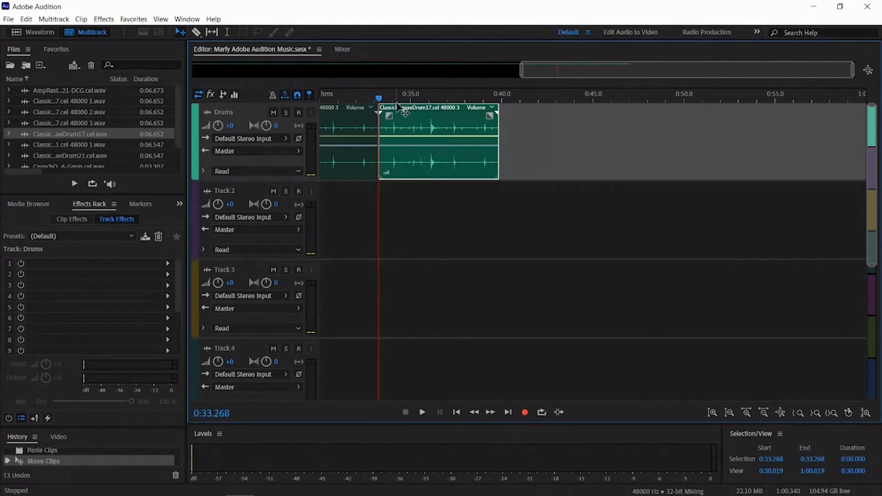
click(508, 413)
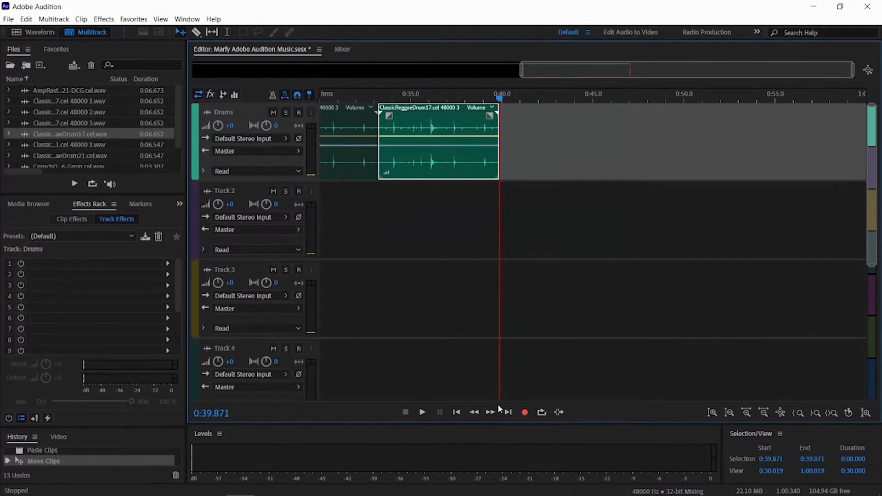
click(456, 412)
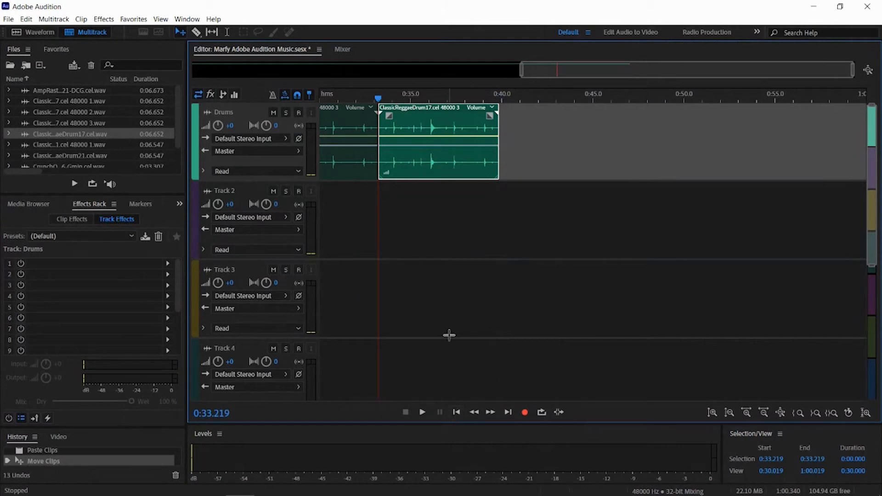
Paste three more ClassicReggaeDrum17 clips end to end on the Drums track, starting at 0:39.871, 0:46.523 and 0:53.175
click(508, 413)
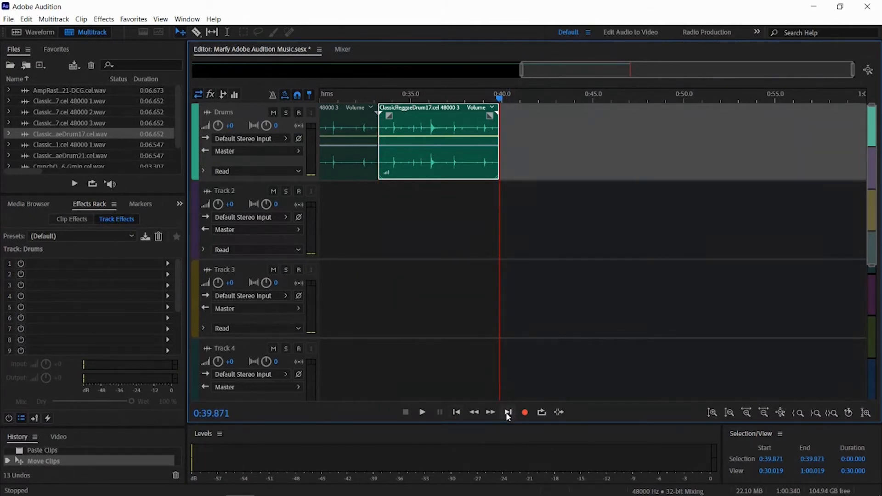
key(ctrl+v)
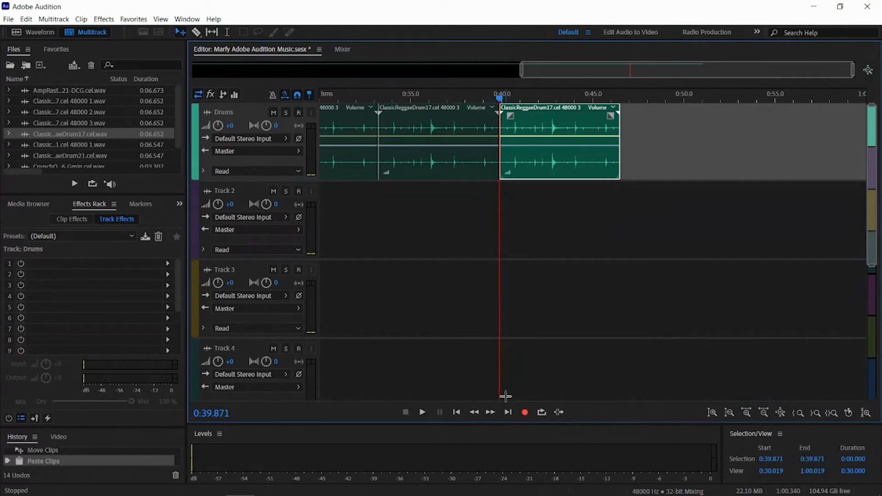
click(508, 413)
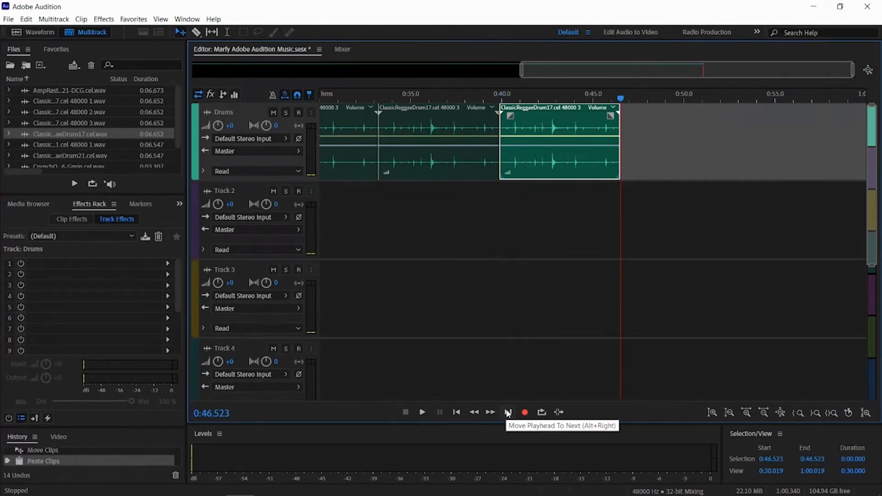
key(ctrl+v)
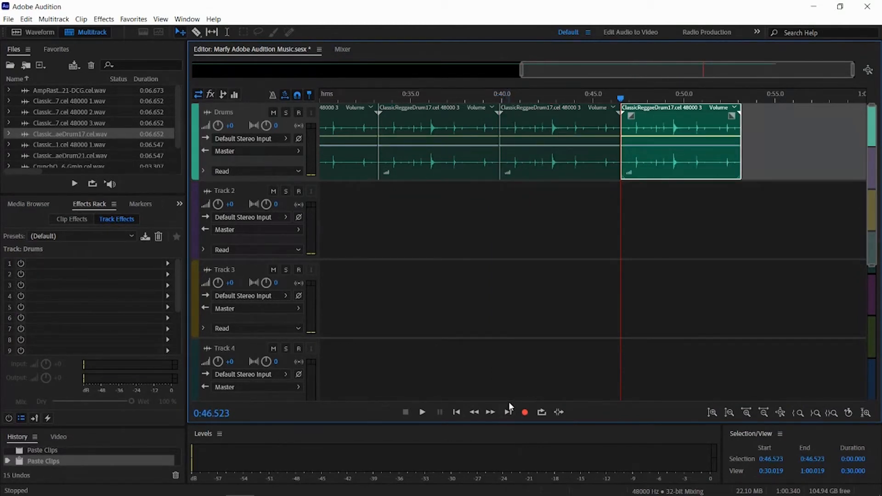
click(508, 412)
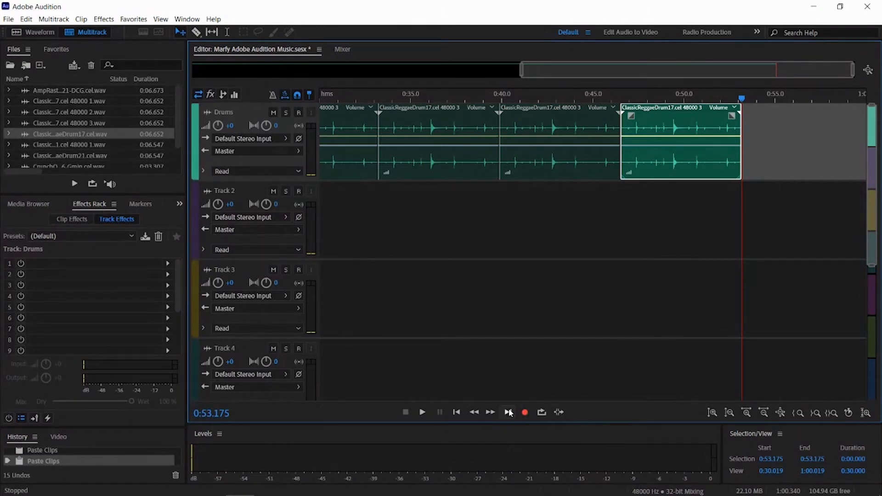
key(ctrl+v)
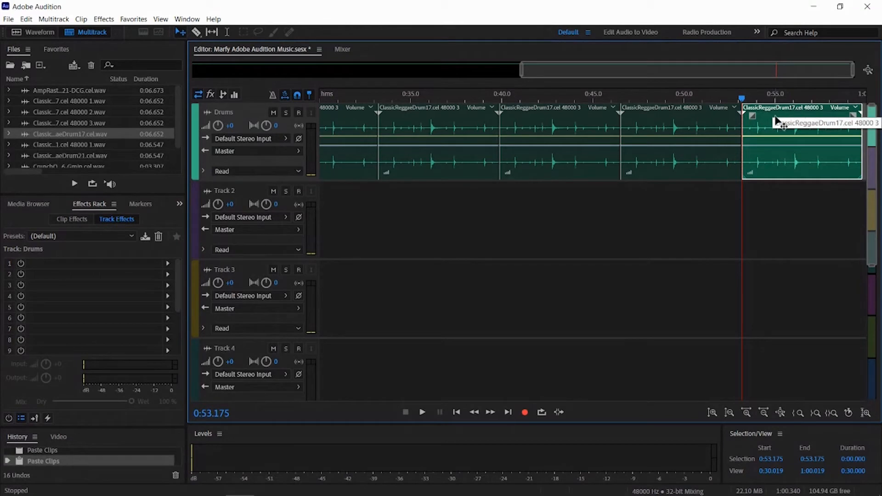
click(508, 413)
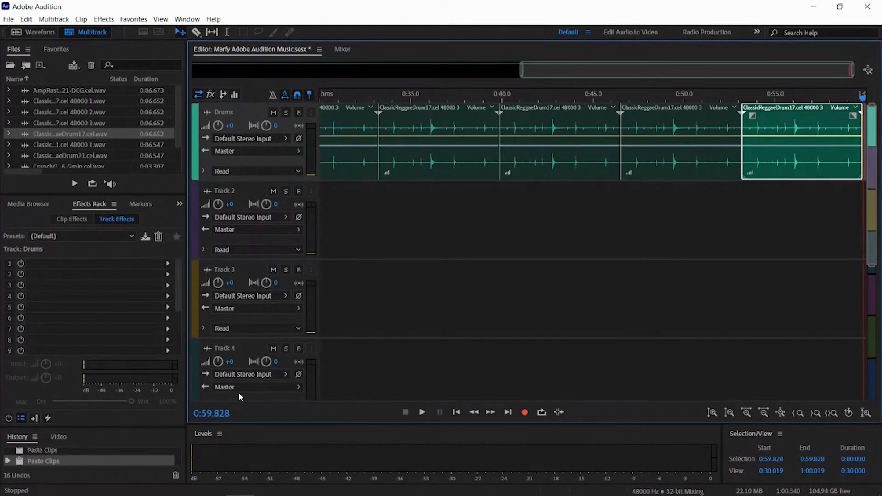
Return the playhead to the session start and play back the opening drum clips
click(457, 413)
click(457, 412)
click(457, 413)
click(457, 412)
click(457, 413)
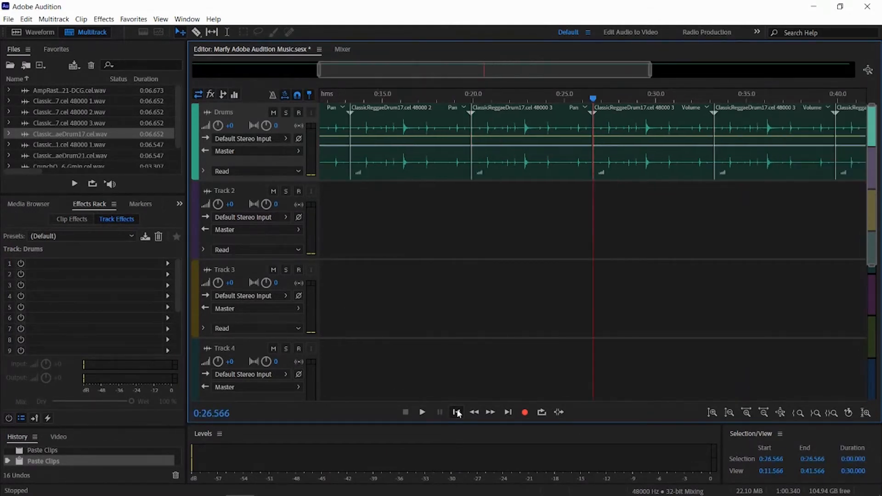
click(457, 412)
click(456, 413)
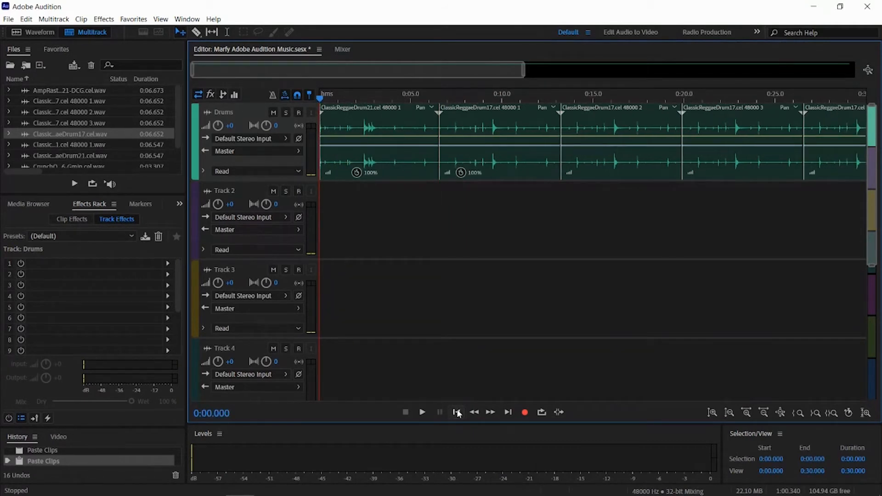
click(421, 412)
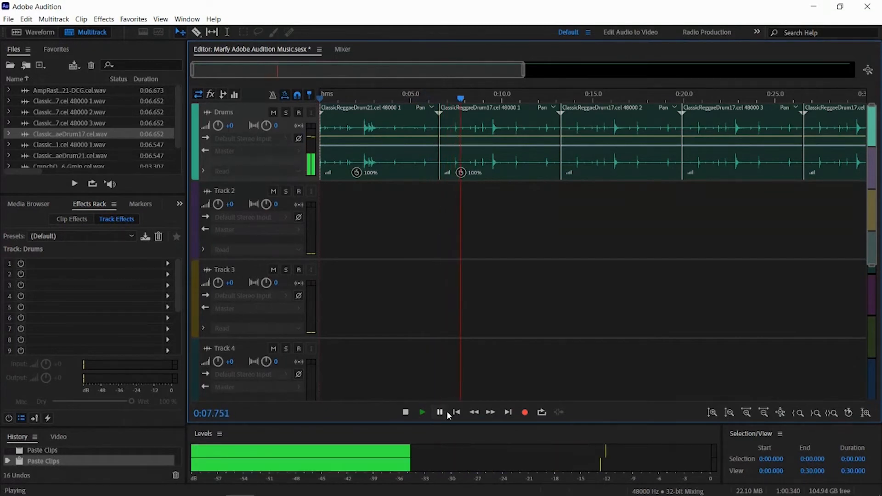
click(407, 413)
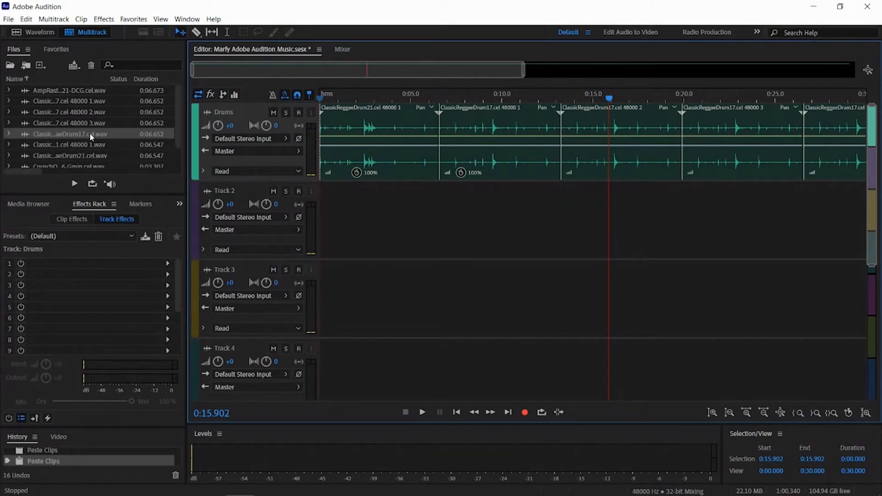
Insert AmpRastaBass21-DCG.cel.wav at the start of Track 2, accepting a copy conformed to the session's sample rate
click(67, 90)
scroll(81, 104, down, 1)
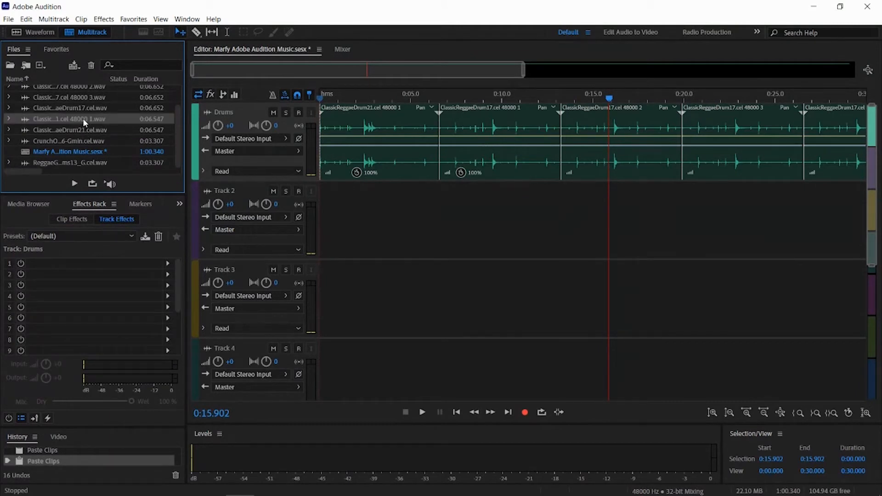
scroll(83, 114, up, 1)
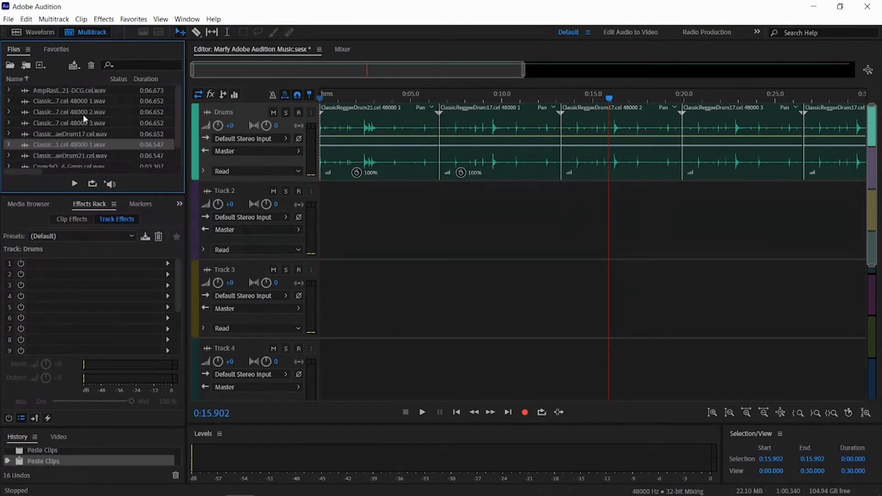
click(83, 89)
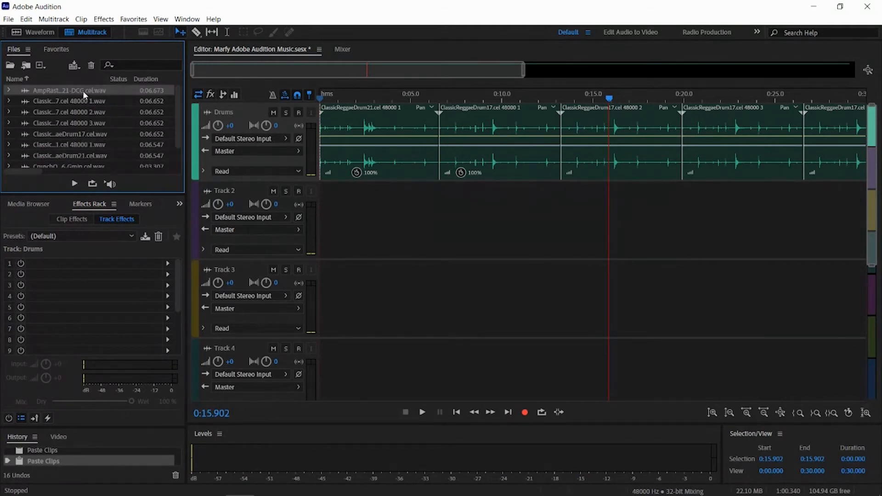
drag(82, 90, 317, 211)
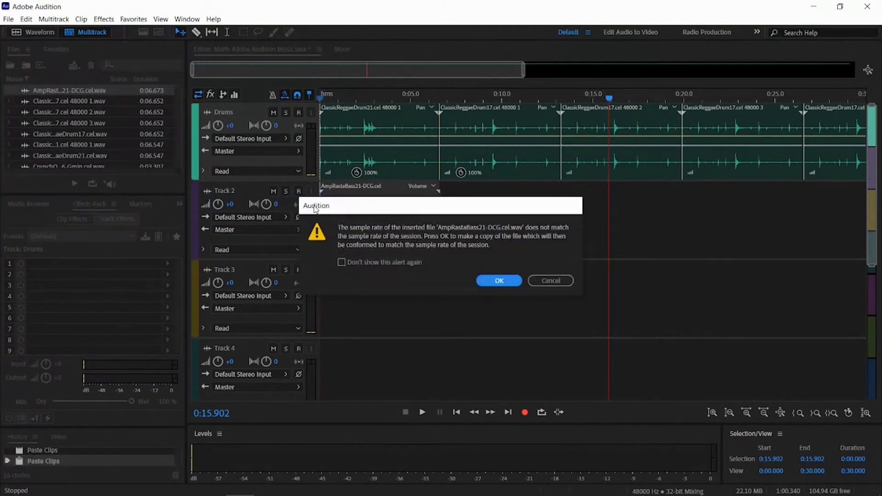
click(481, 282)
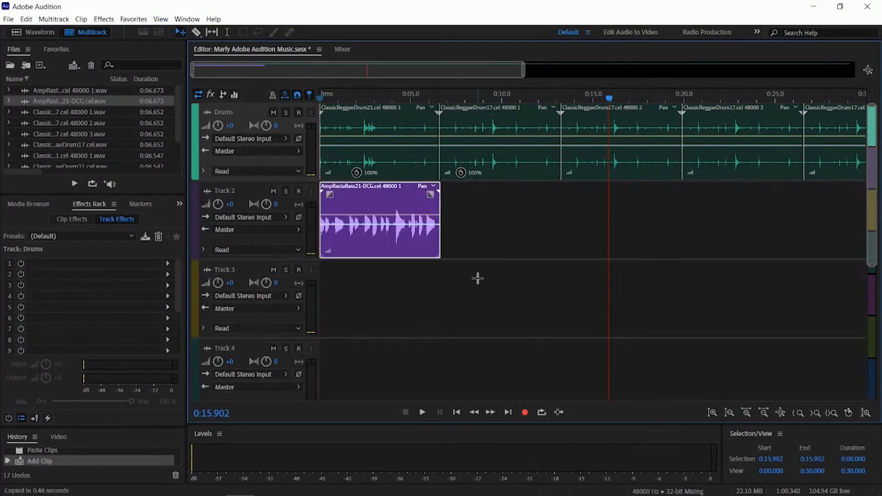
Select Track 2, return the playhead to 0:00.000, and move the bass clip to start with the second drum clip
click(193, 213)
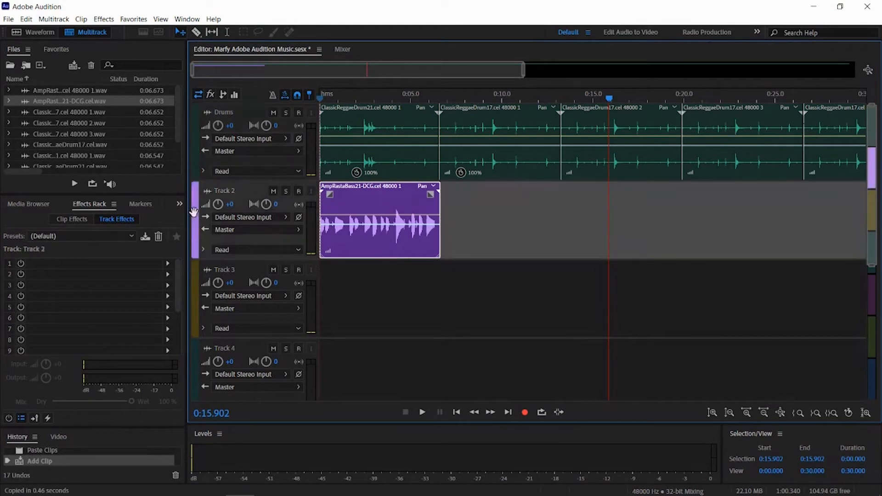
click(195, 160)
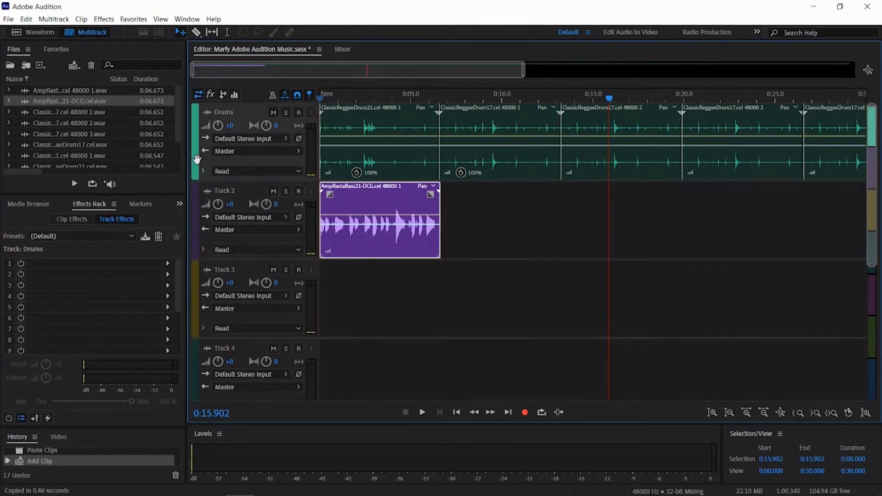
click(193, 192)
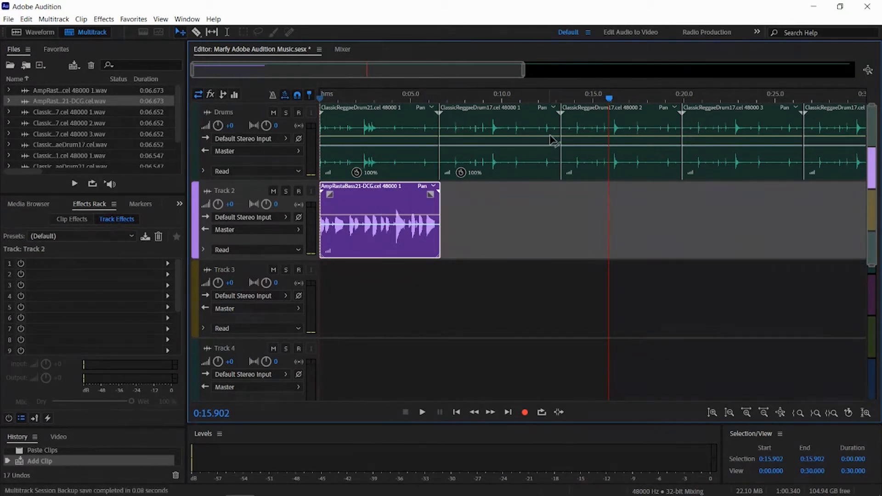
drag(610, 100, 308, 99)
drag(342, 197, 463, 197)
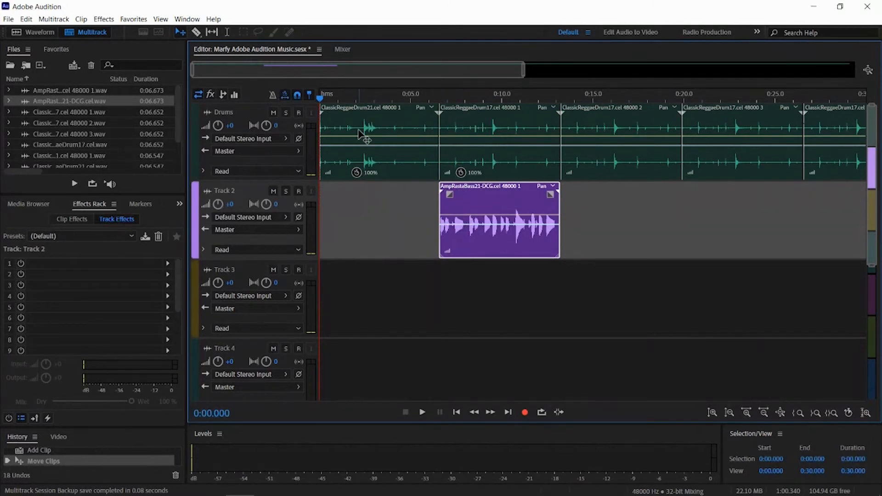
Nudge the bass clip flush with the second drum clip's start, playing back the session before and after the adjustment
click(422, 414)
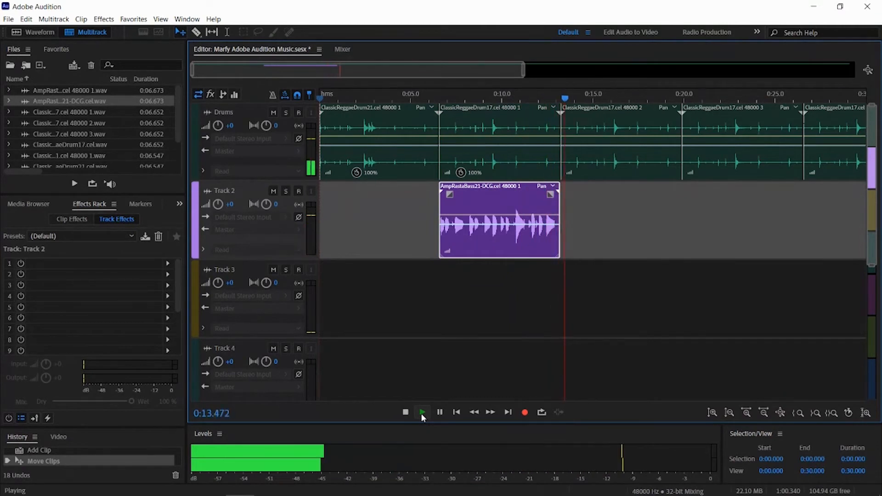
click(406, 413)
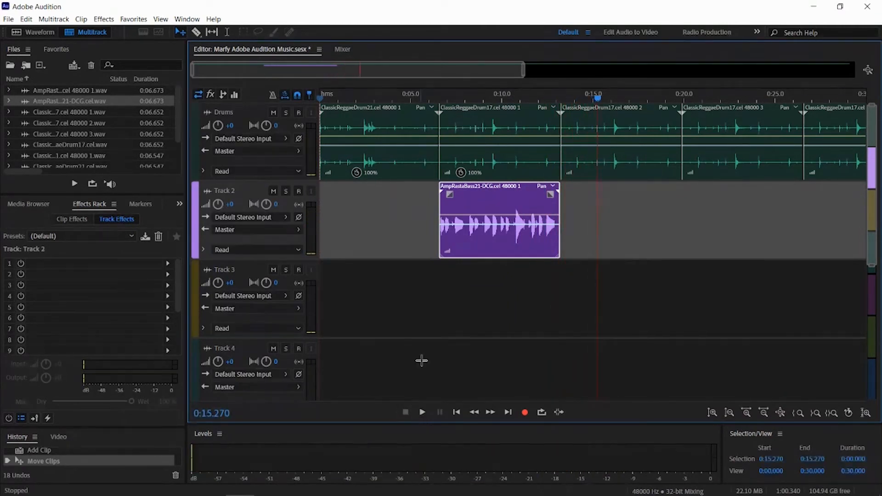
mouse_move(491, 195)
mouse_down()
mouse_move(501, 203)
mouse_move(493, 197)
mouse_up()
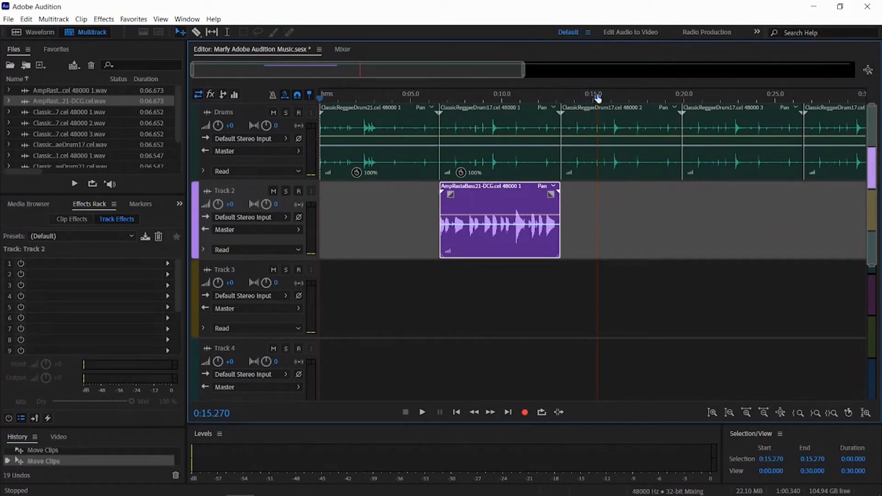
drag(595, 100, 430, 101)
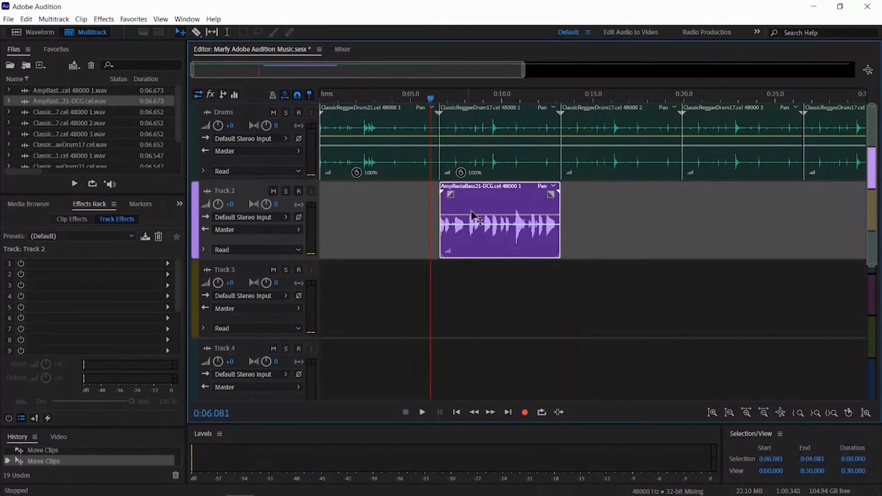
click(423, 413)
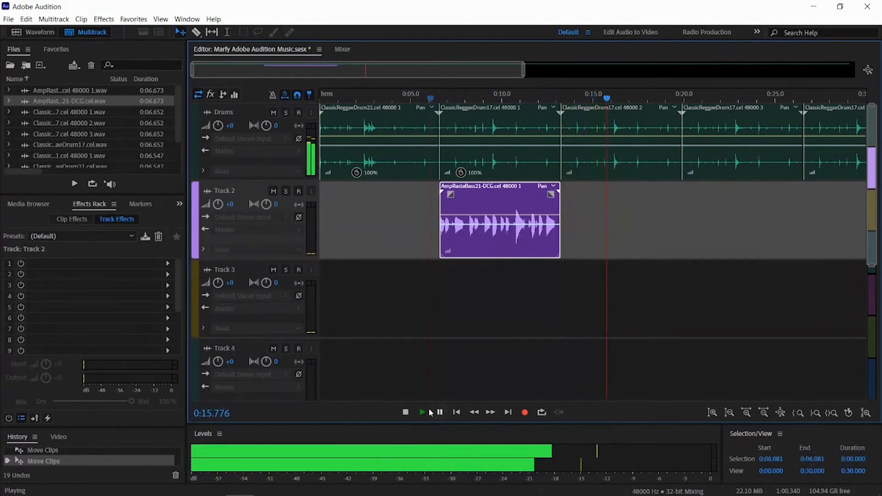
click(406, 413)
Try the bass clip slightly after the second drum clip's start, play it from 0:06.589, and realign it with the drum clip
click(456, 412)
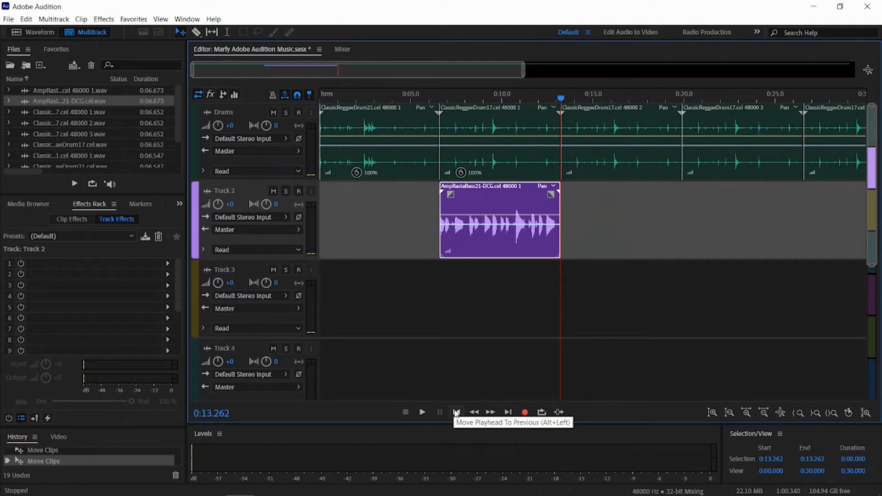
click(457, 412)
drag(483, 219, 497, 216)
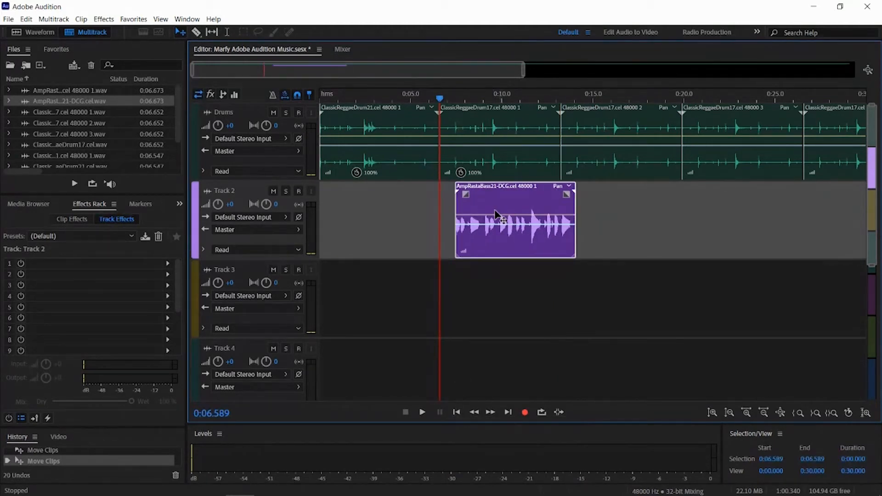
click(423, 413)
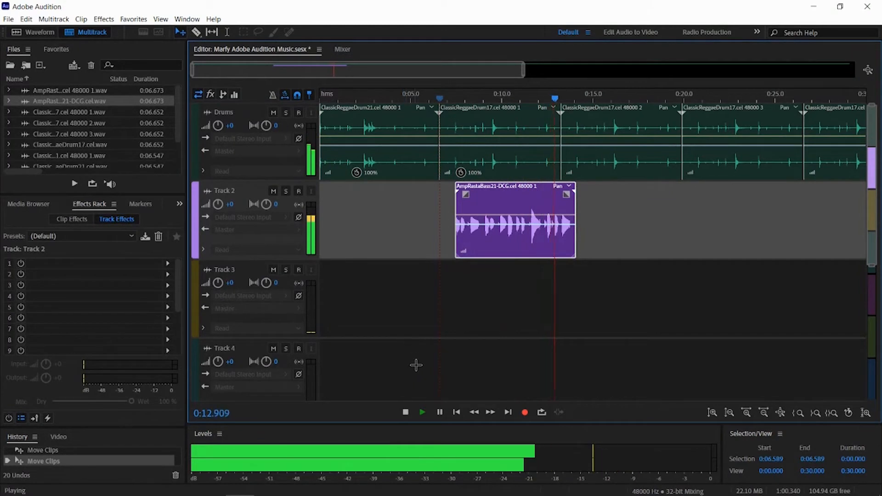
click(406, 414)
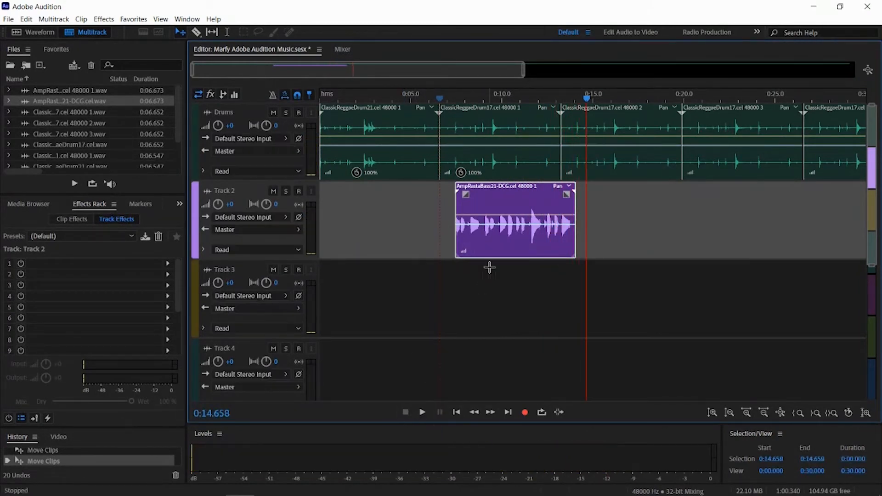
drag(506, 252, 493, 253)
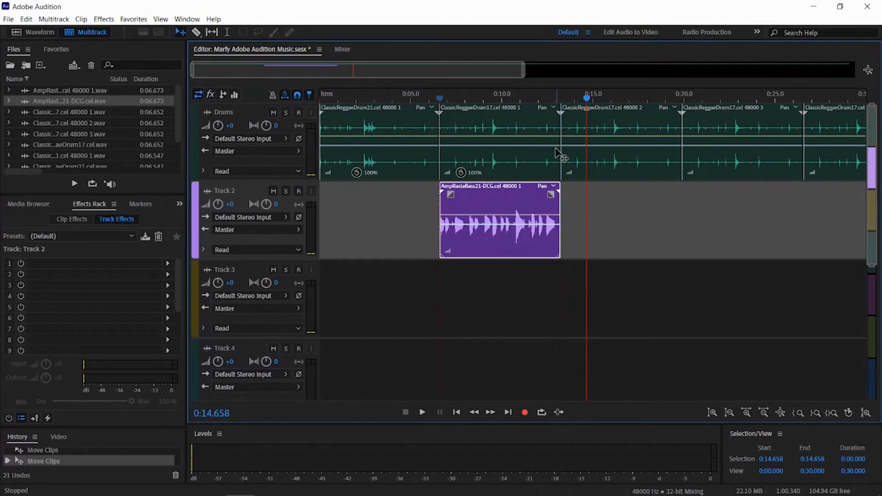
Copy the bass clip and paste two duplicates end to end on Track 2, at 0:13.262 and 0:19.914
right_click(525, 202)
click(553, 119)
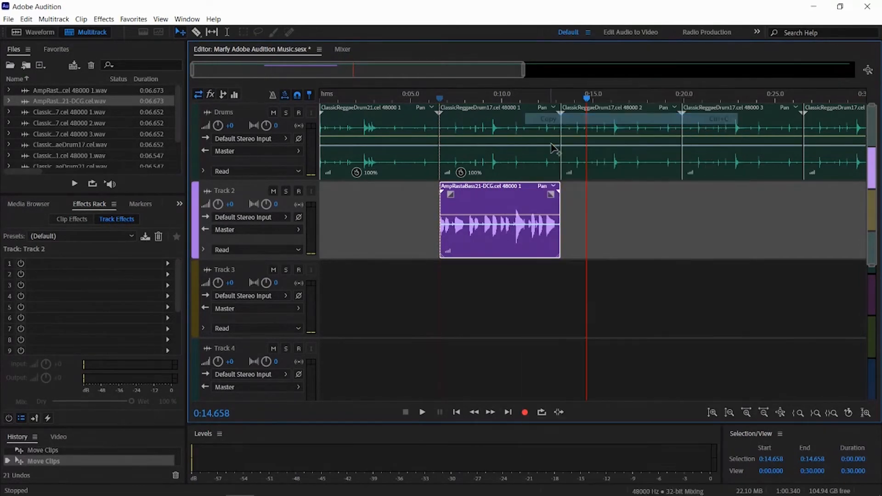
click(456, 415)
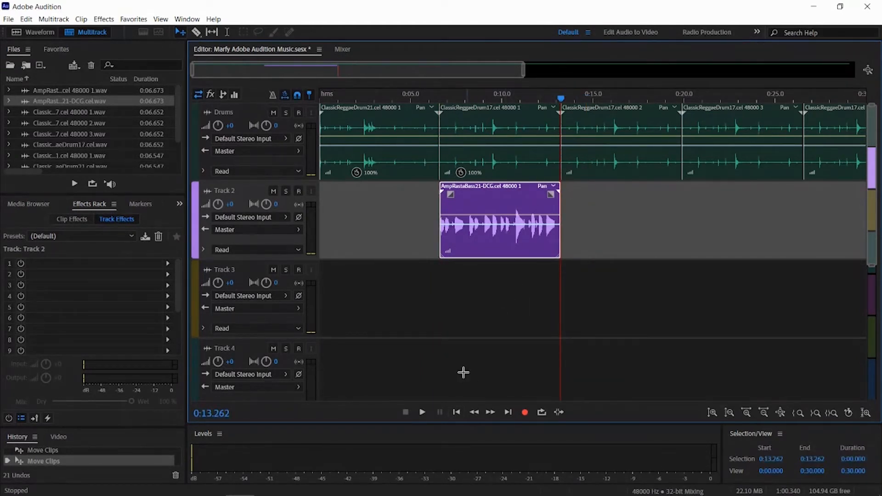
key(ctrl+v)
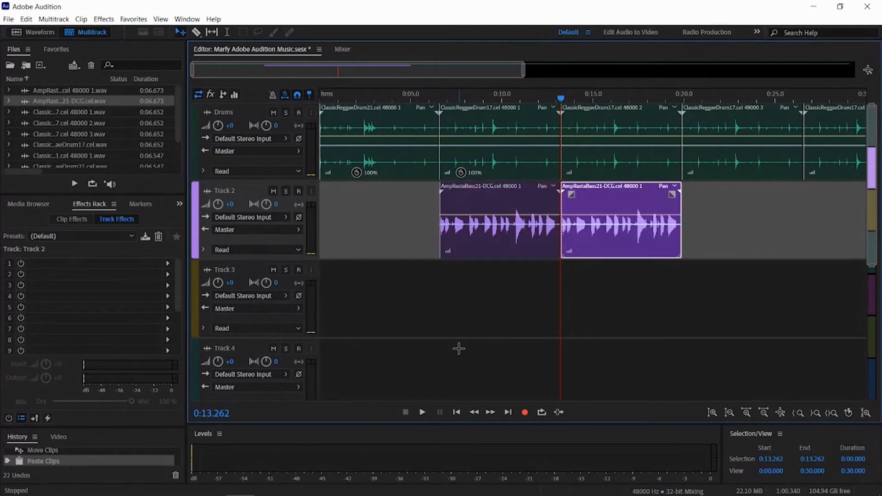
click(508, 412)
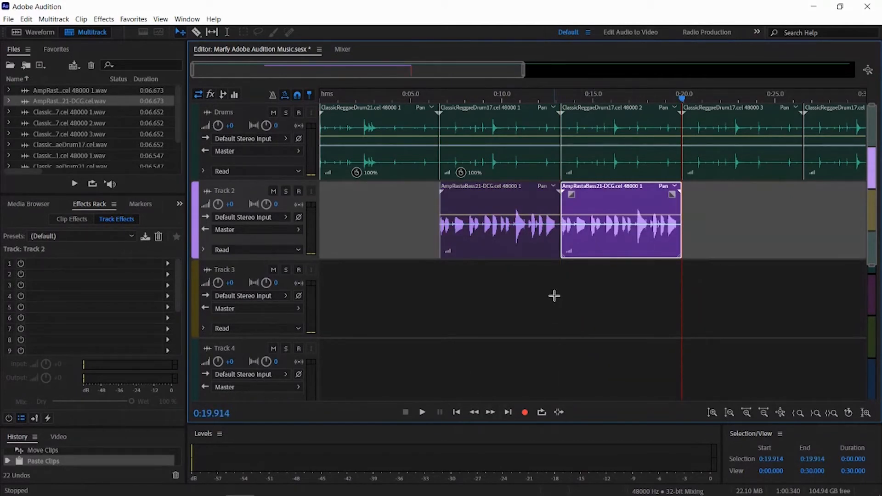
key(ctrl+v)
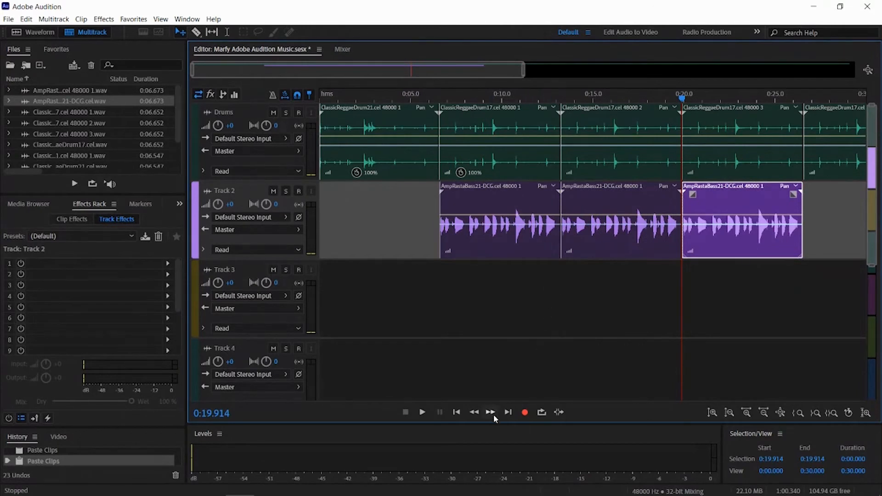
Paste four more bass clips end to end on Track 2, at 0:26.566, 0:33.219, 0:39.871 and 0:46.523
click(507, 414)
click(508, 414)
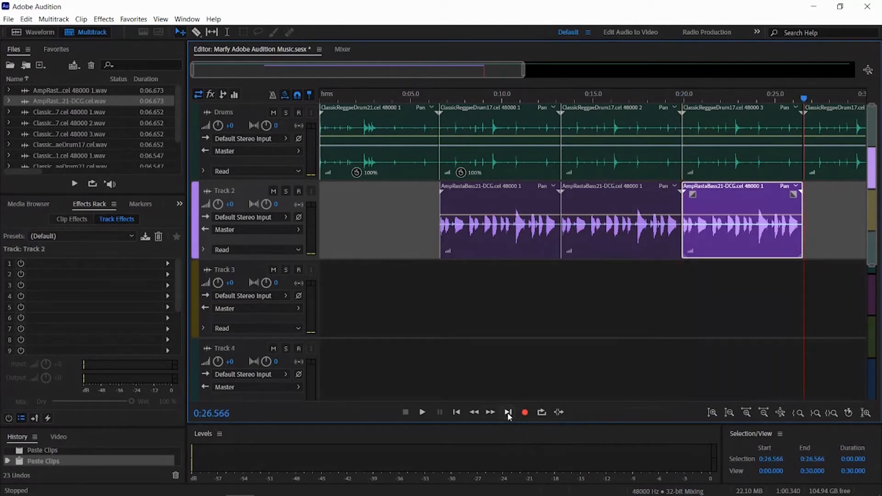
key(ctrl+v)
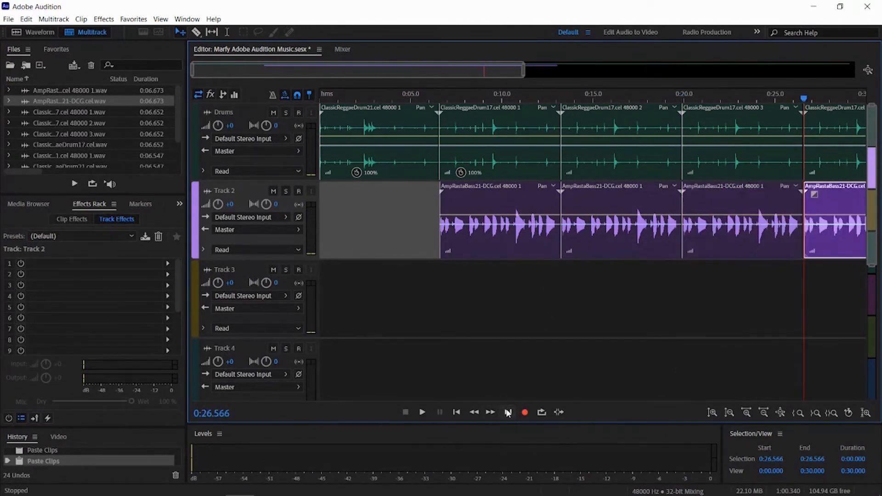
click(508, 413)
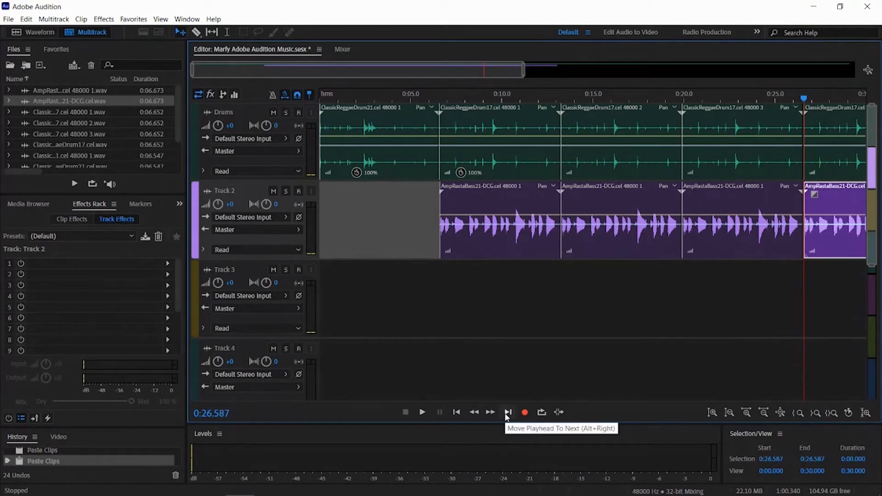
click(508, 413)
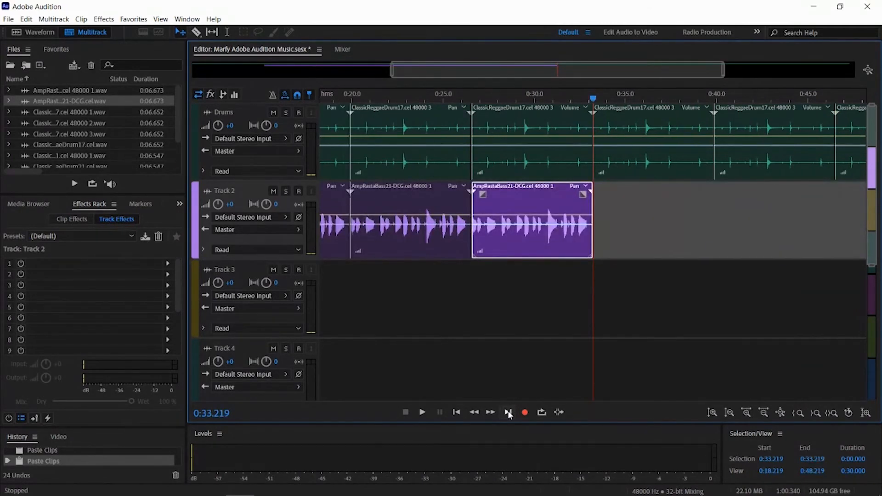
key(ctrl+v)
click(508, 412)
key(ctrl+v)
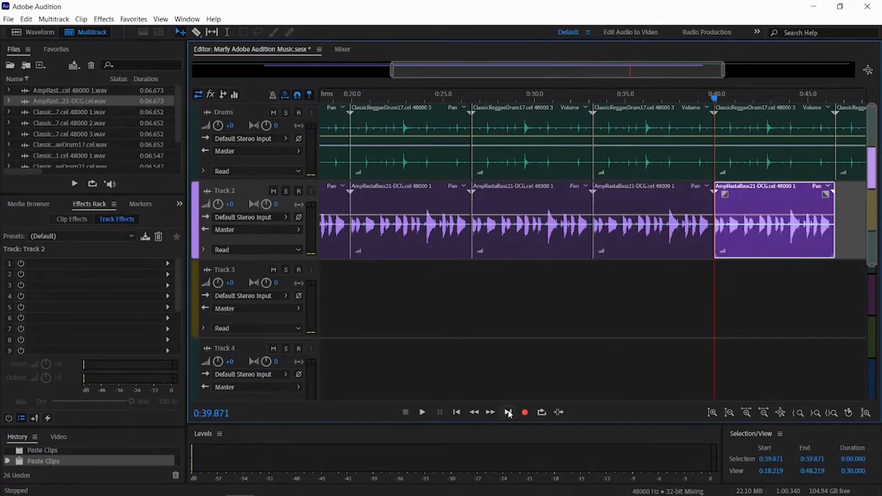
click(509, 413)
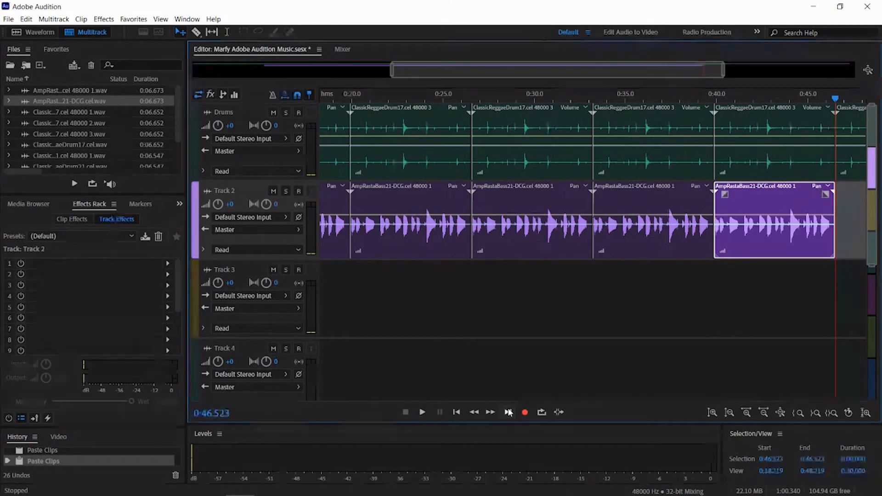
key(ctrl+v)
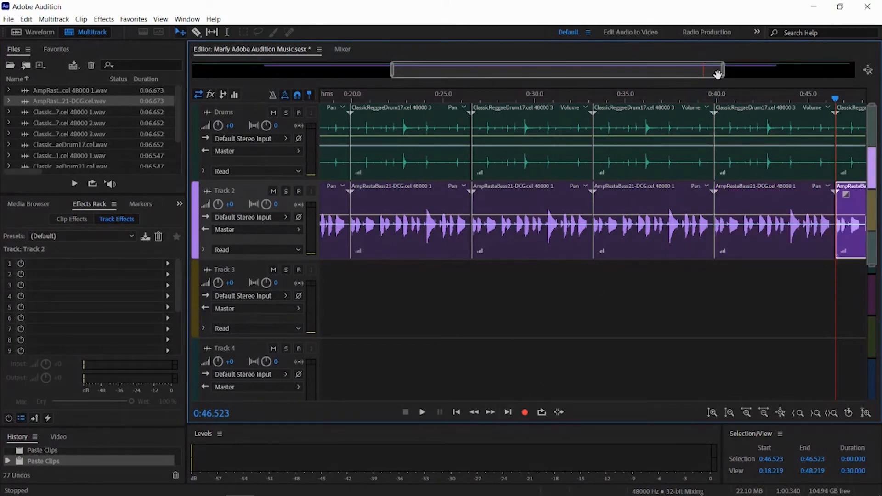
drag(713, 69, 851, 72)
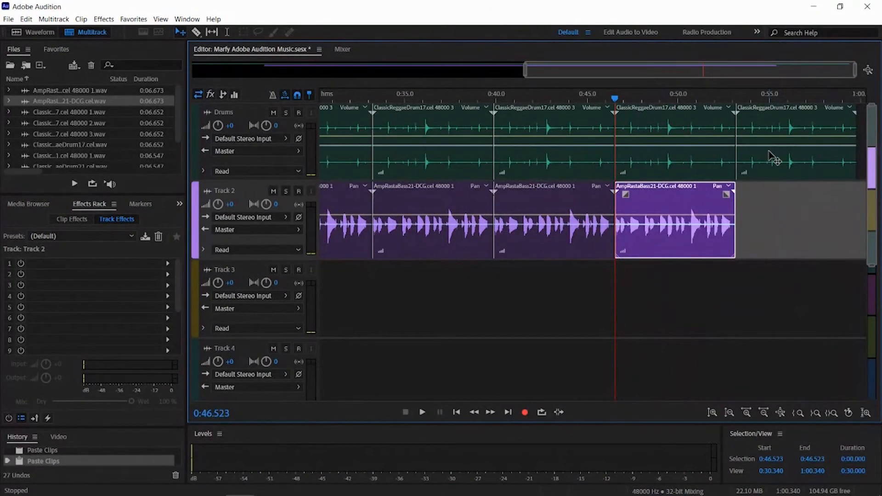
drag(744, 71, 399, 79)
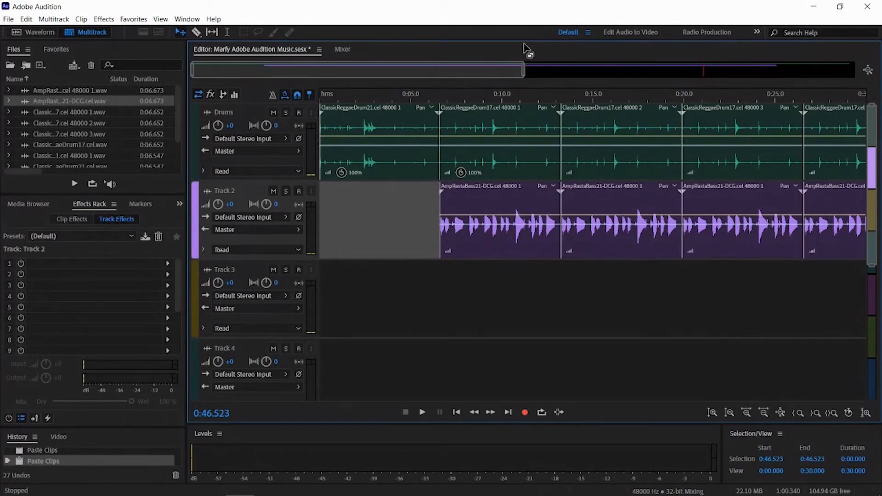
Add the CrunchOrgan06-Gmin.cel.wav loop to Track 3, starting with the third drum clip
click(84, 135)
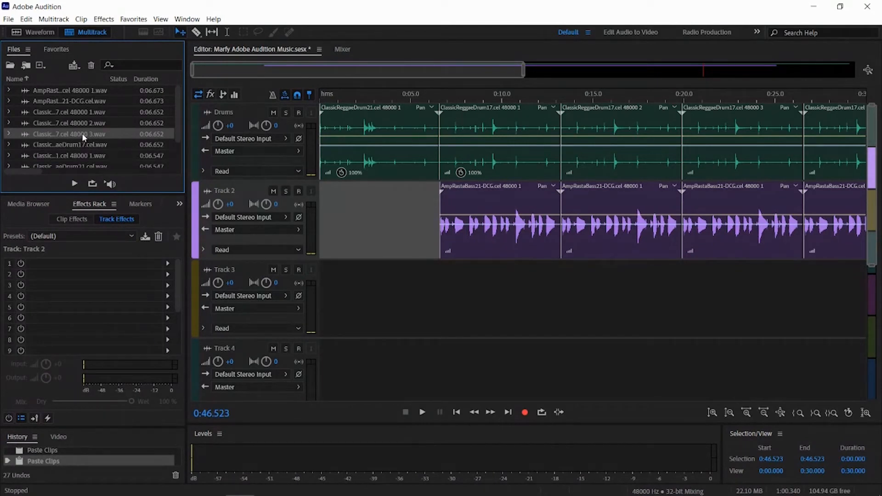
drag(82, 133, 108, 130)
scroll(87, 101, up, 1)
mouse_move(83, 110)
mouse_down()
mouse_move(369, 285)
mouse_move(86, 96)
mouse_move(73, 120)
mouse_up()
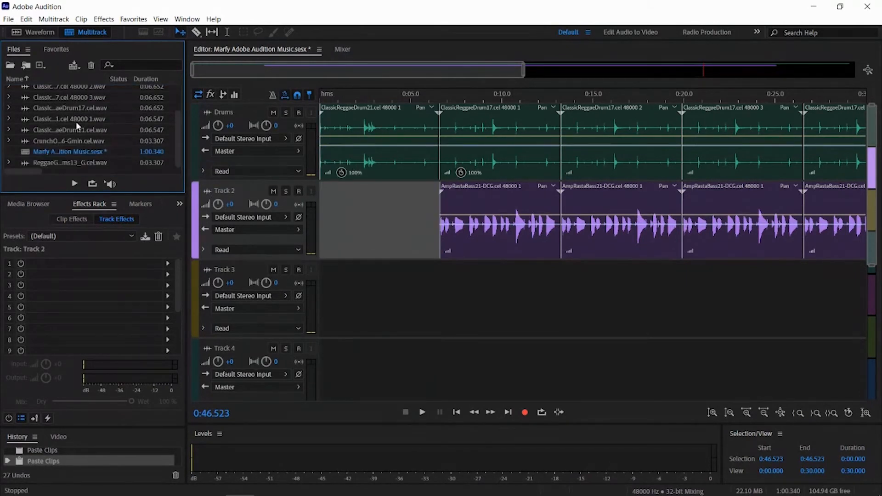
click(83, 142)
drag(84, 146, 560, 303)
click(514, 281)
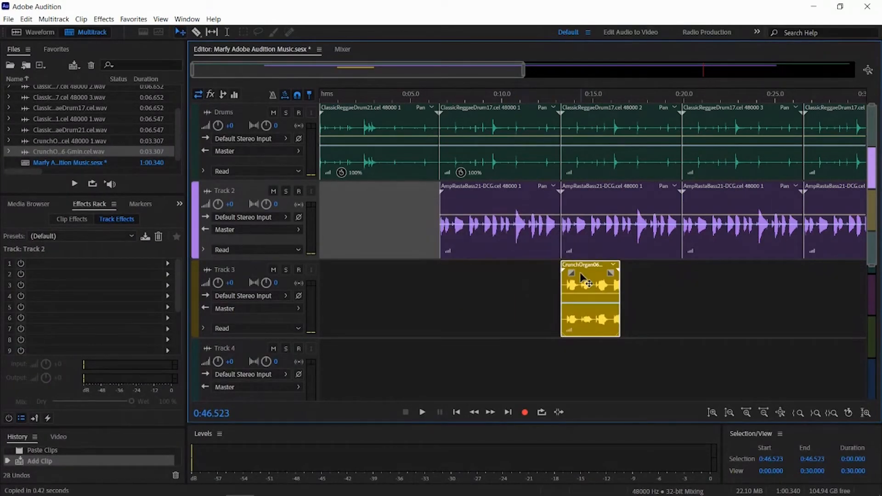
Copy the organ clip and paste a duplicate directly behind it on Track 3, at 0:16.570
right_click(582, 276)
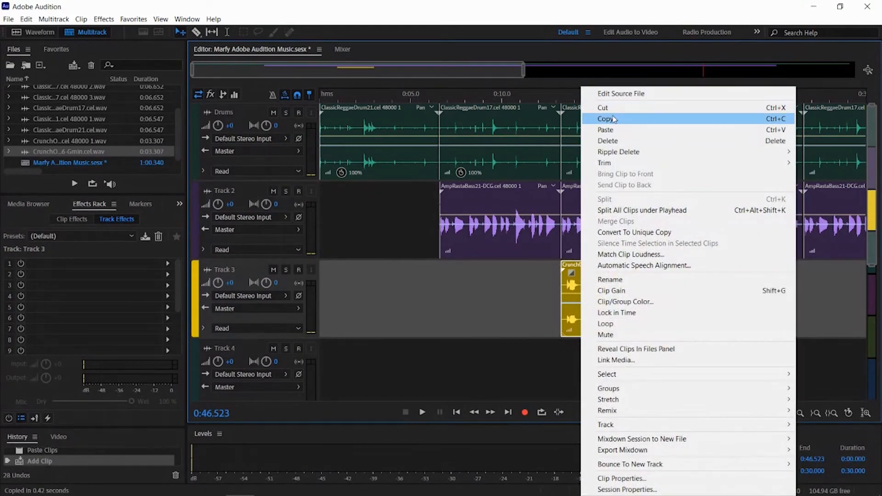
click(614, 119)
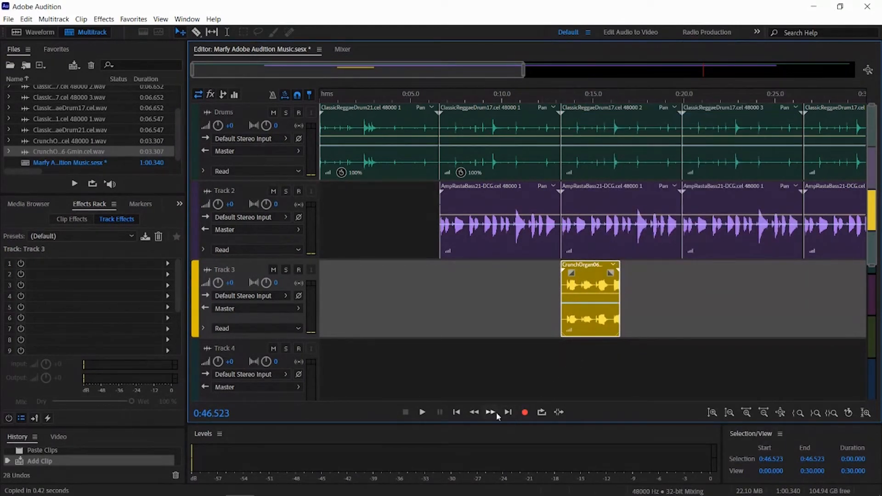
click(508, 414)
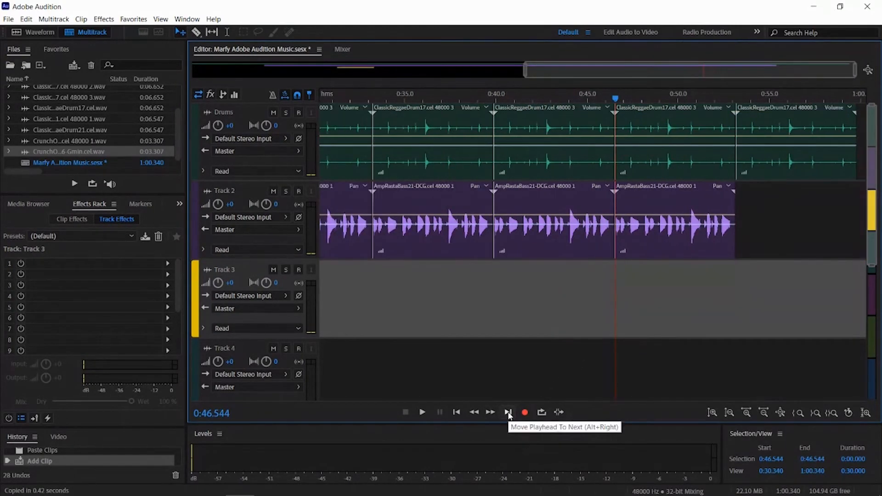
click(457, 413)
click(457, 413)
click(457, 413)
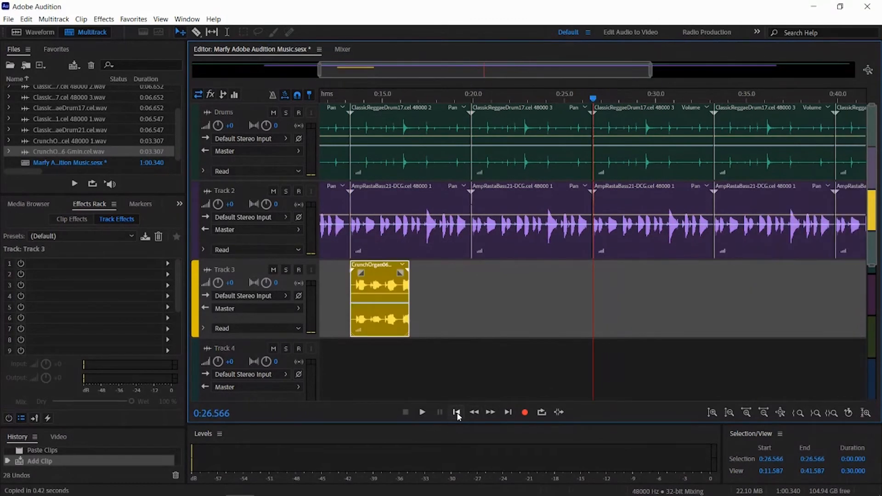
click(457, 414)
click(456, 413)
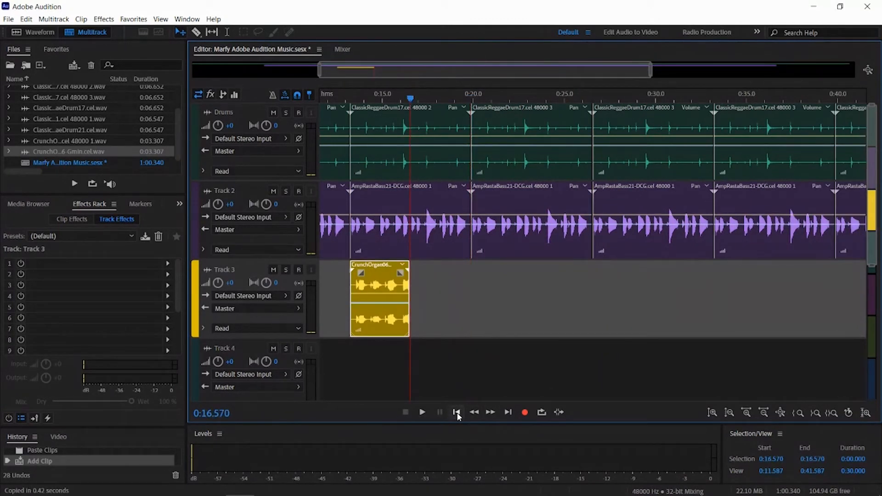
key(ctrl+v)
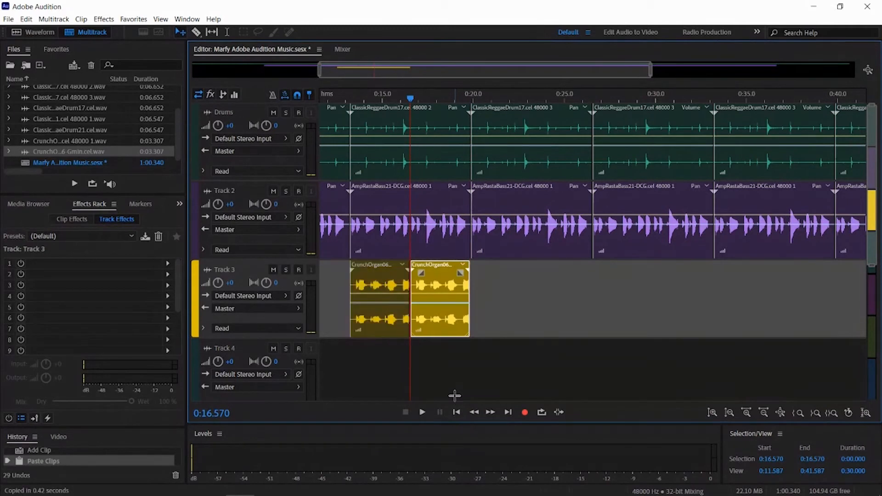
Paste two more organ clips end to end on Track 3, at 0:19.914 and 0:23.185
click(508, 413)
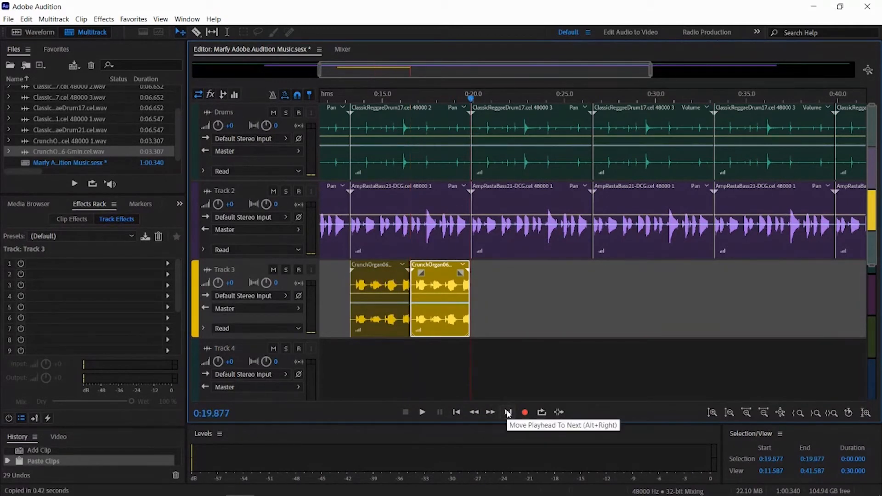
key(ctrl+v)
click(508, 413)
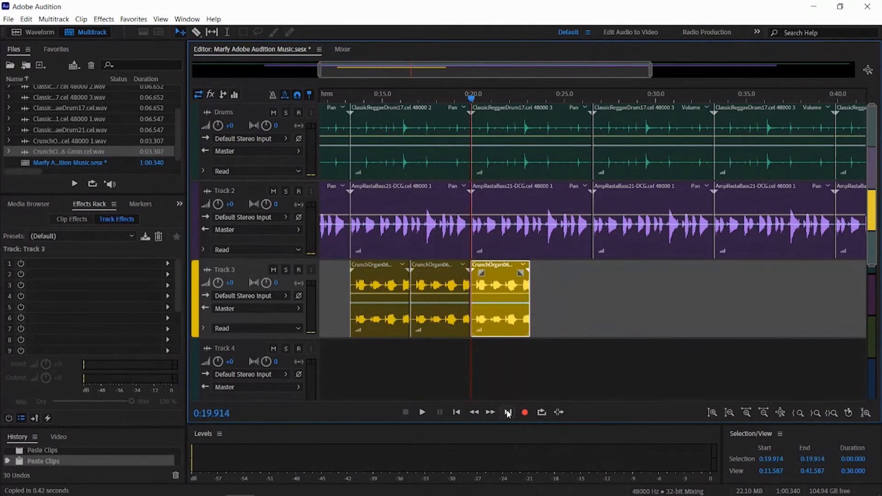
click(508, 413)
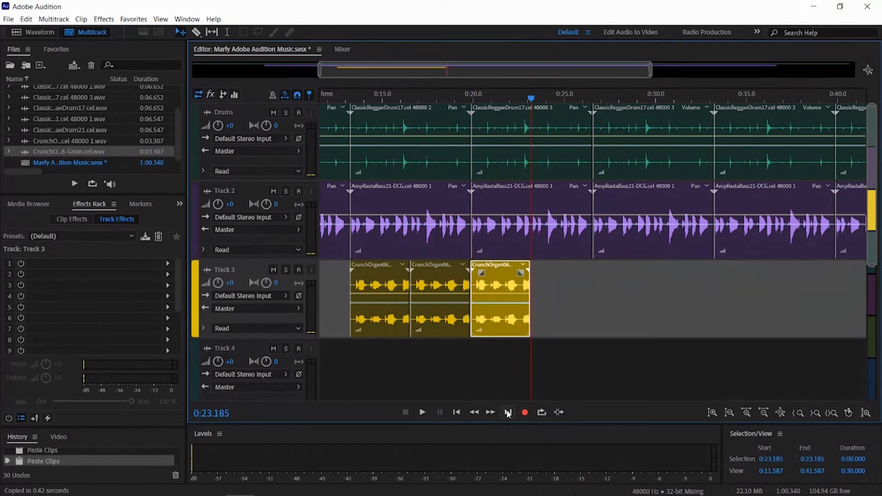
key(ctrl+v)
Move the last two organ clips along Track 3 to sit end to end beneath the drum clip starting at 0:33.219
drag(562, 288, 803, 306)
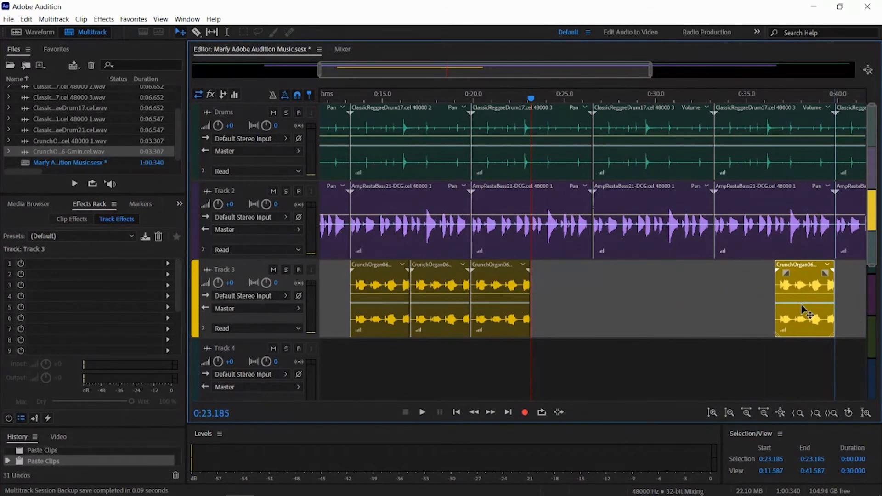
drag(505, 290, 742, 287)
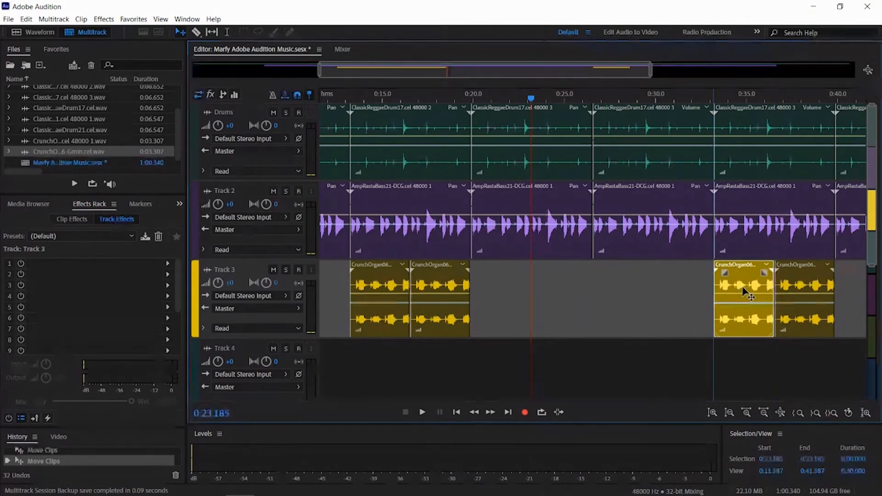
click(807, 286)
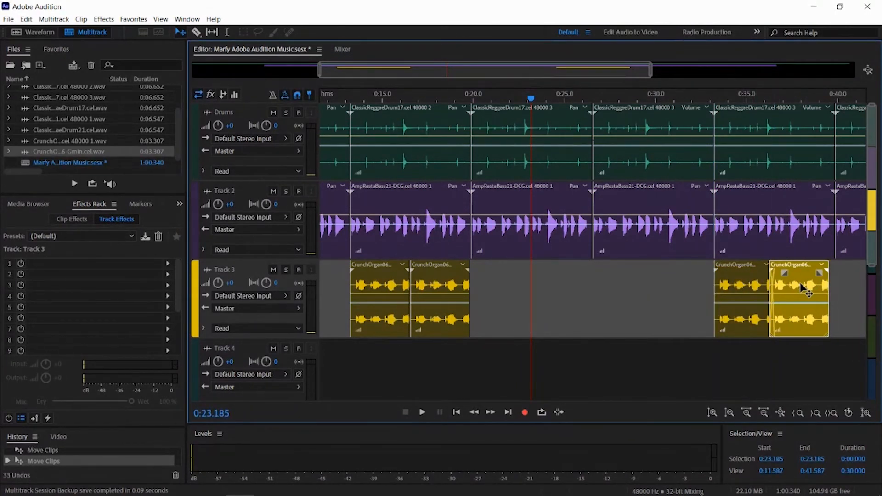
click(805, 285)
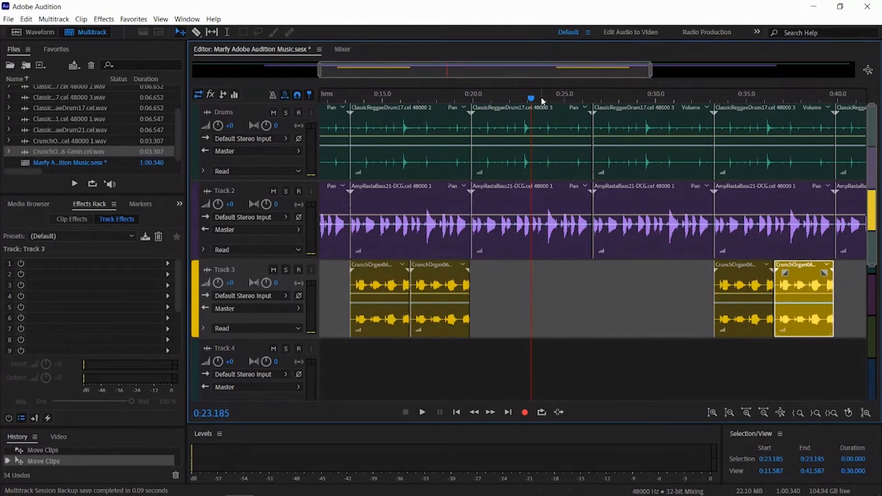
Return the playhead to 0:00.000 and play the session through the first two organ clips
drag(533, 102, 307, 129)
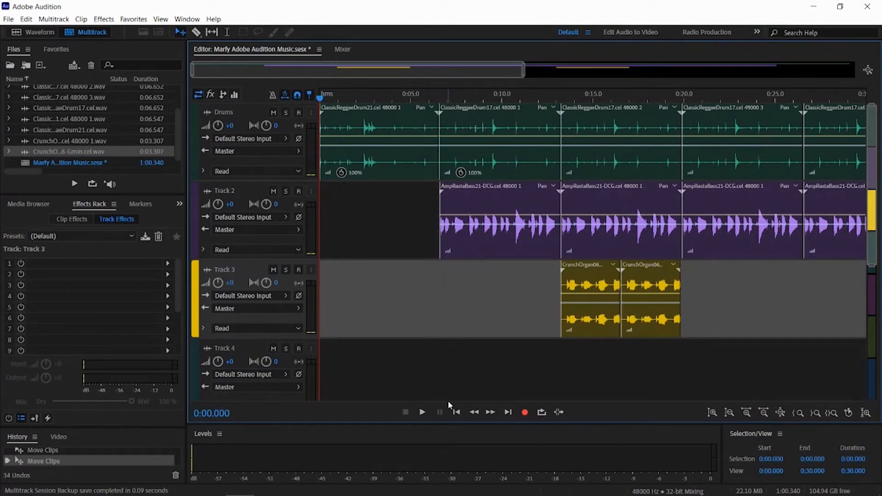
click(425, 412)
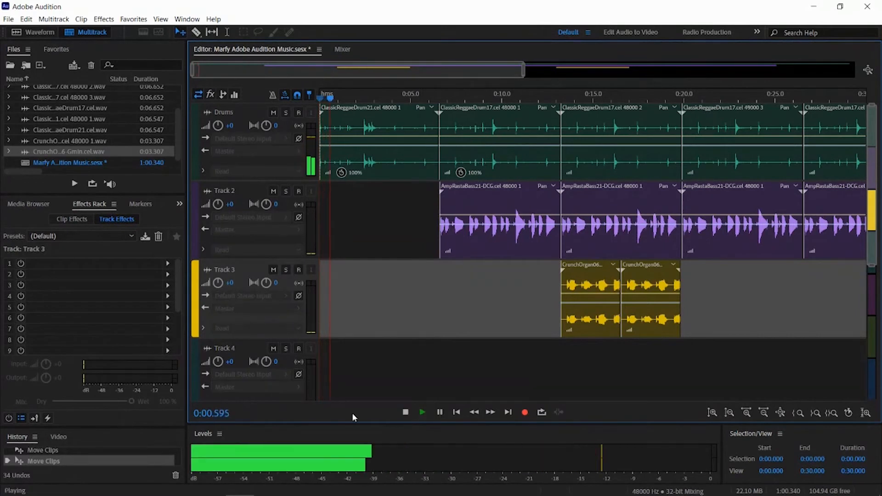
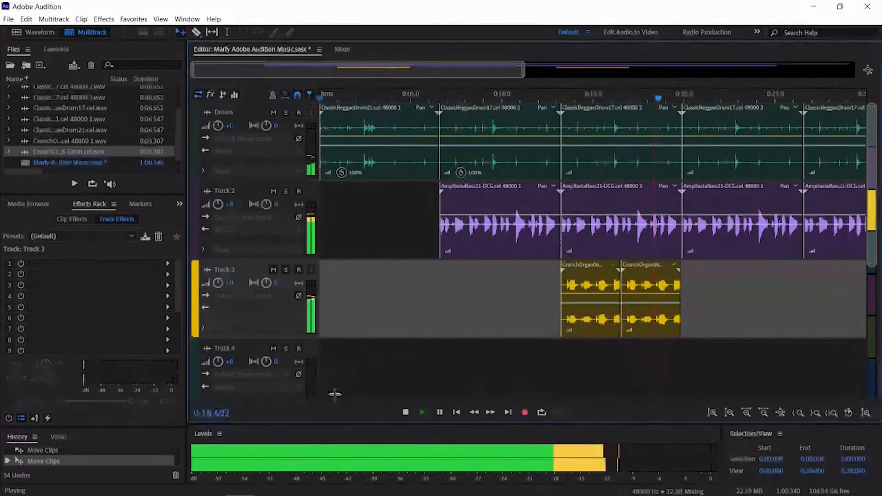
click(406, 414)
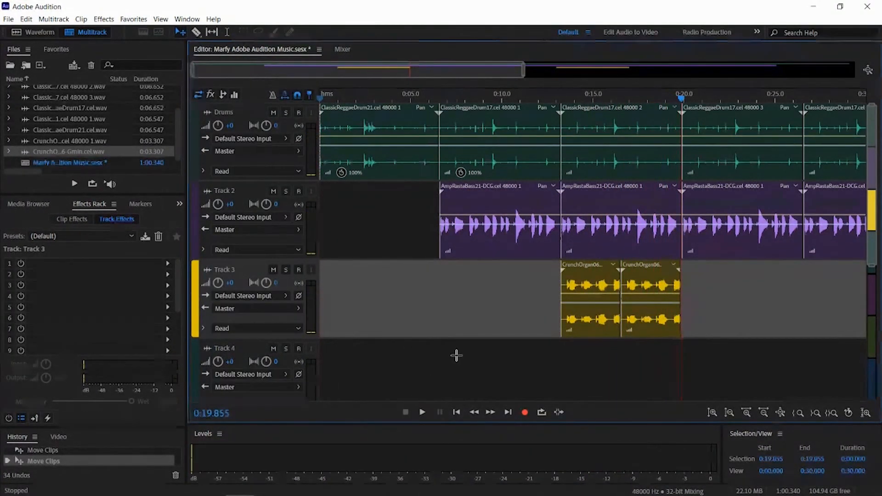
Delete the second organ clip on Track 3 and stretch the first to 199%, spanning the third drum clip
click(648, 282)
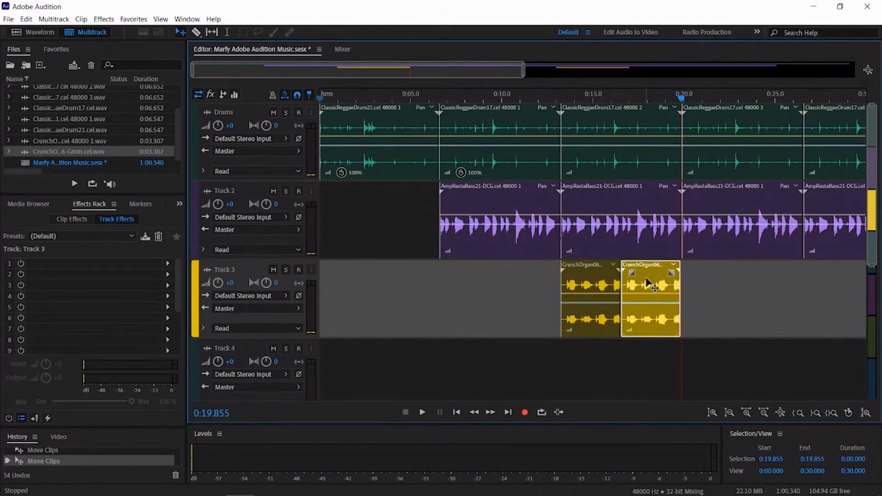
key(Delete)
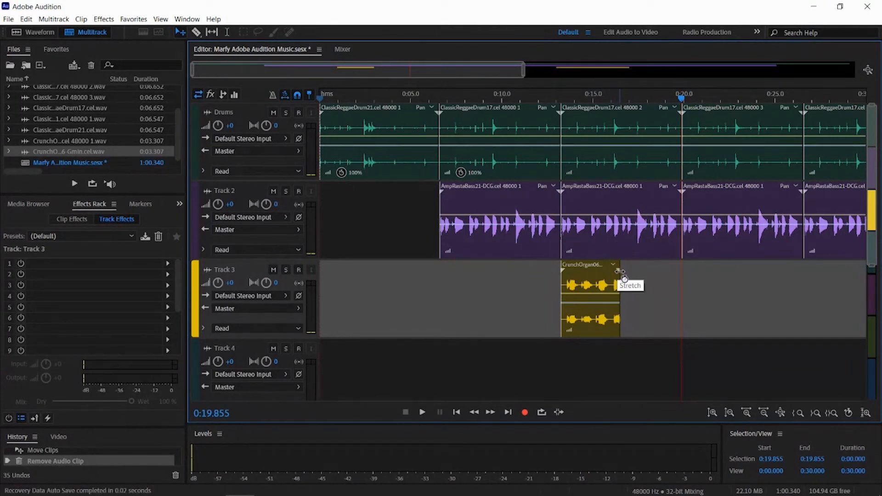
drag(621, 271, 682, 272)
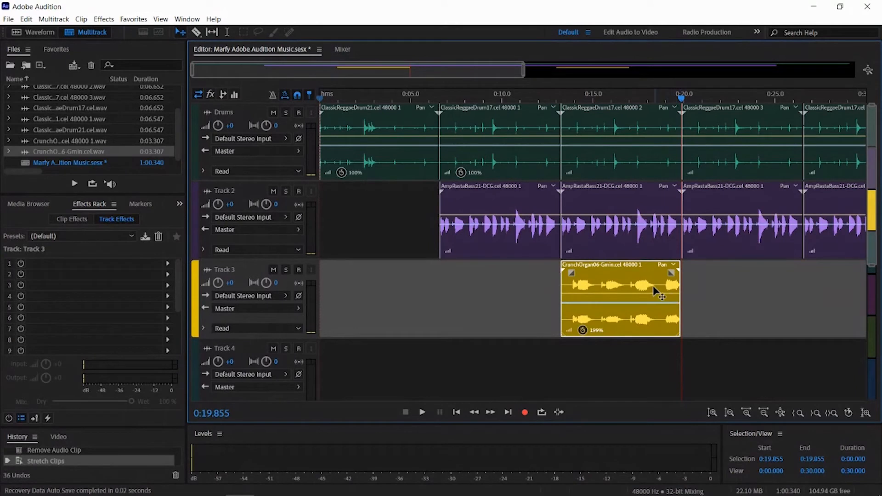
Realign the stretched organ clip with the third drum clip's start and extend its stretch to 202%
mouse_move(639, 281)
mouse_down()
mouse_move(660, 283)
mouse_move(640, 288)
mouse_up()
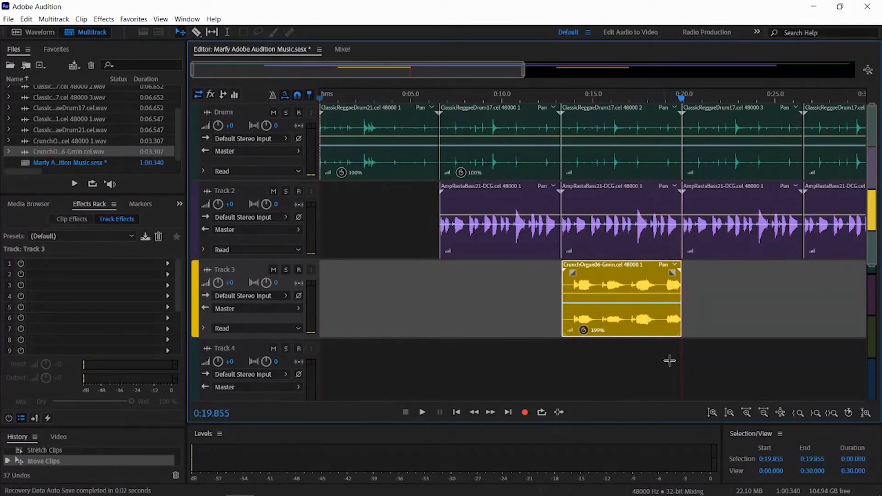
click(456, 412)
drag(624, 284, 622, 286)
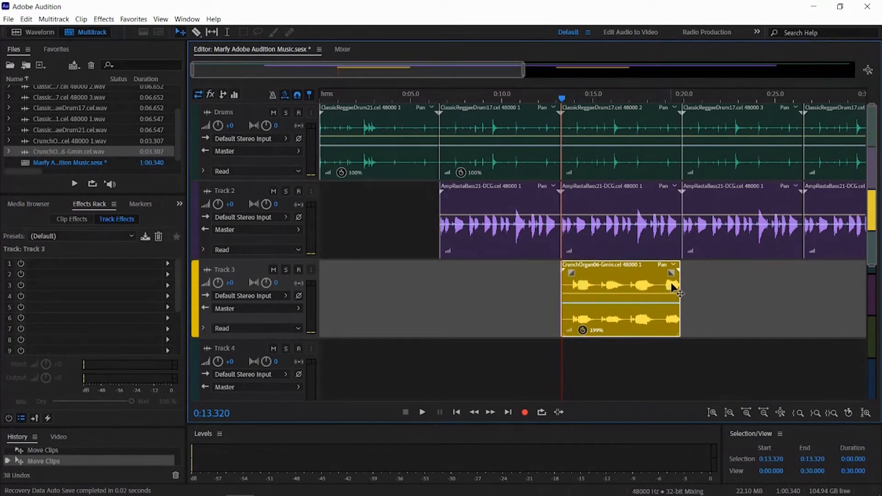
drag(685, 278, 687, 279)
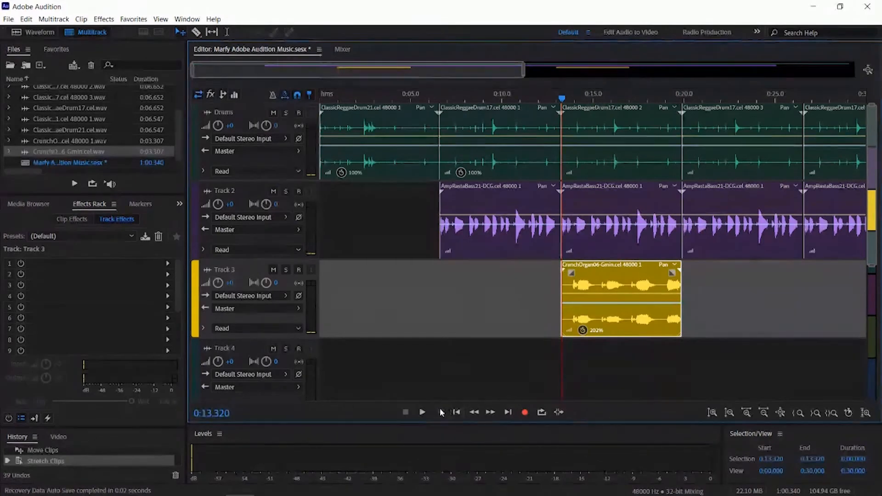
Play the session through the stretched organ clip on Track 3 and shorten the clip's stretch to 101%
click(423, 412)
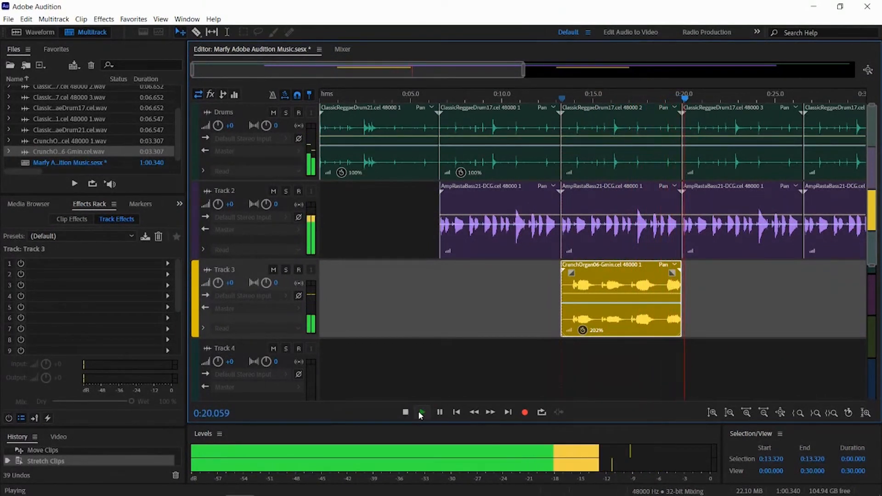
click(405, 412)
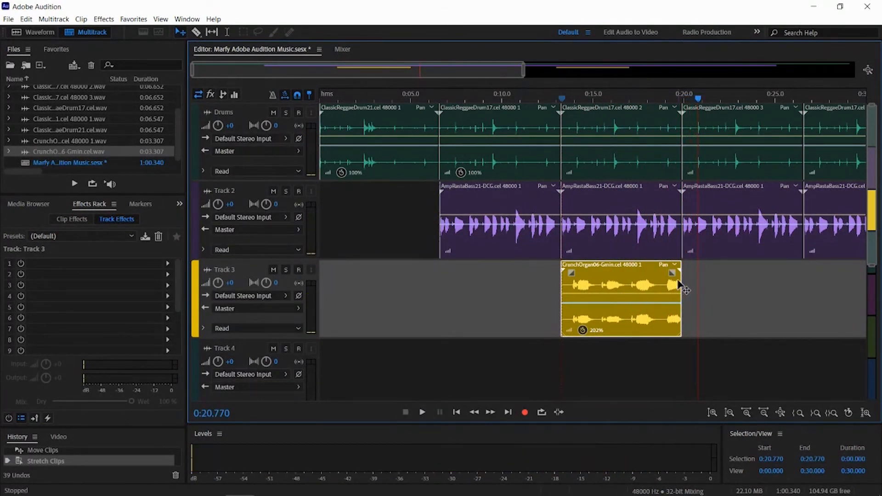
drag(666, 276, 620, 279)
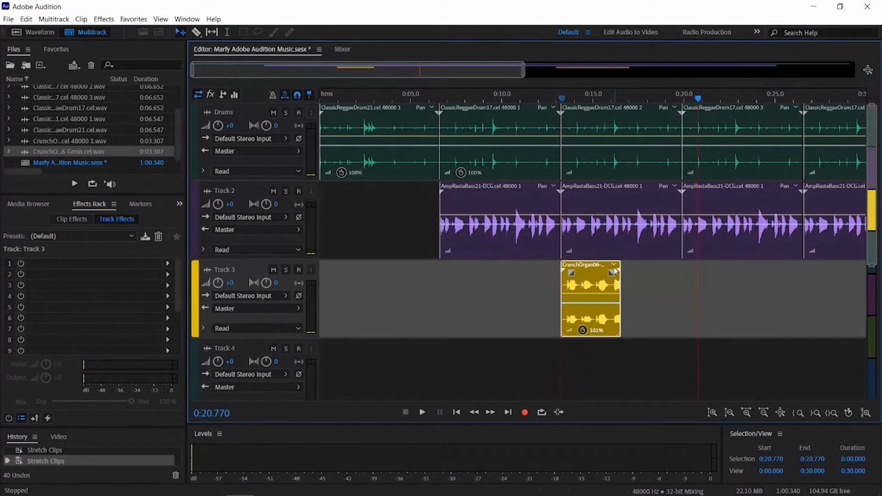
Copy the 101% organ clip and paste a duplicate directly behind it on Track 3, at 0:16.595
right_click(580, 276)
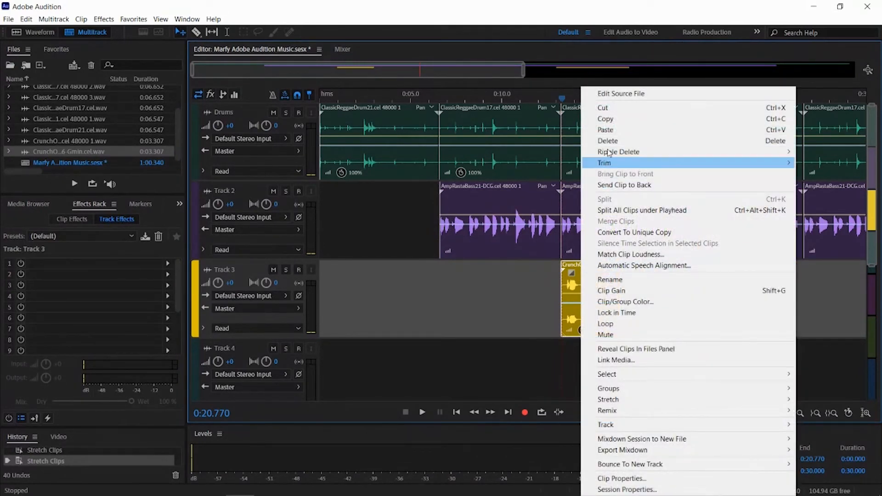
click(616, 120)
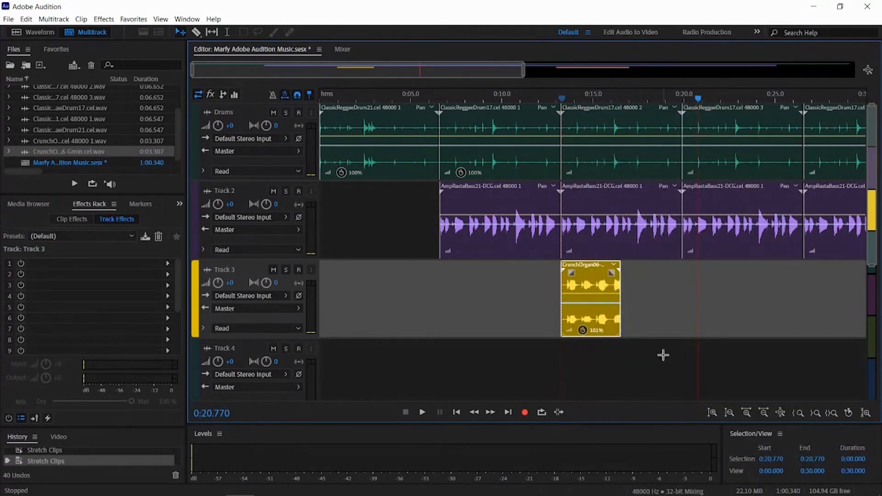
click(458, 412)
click(458, 412)
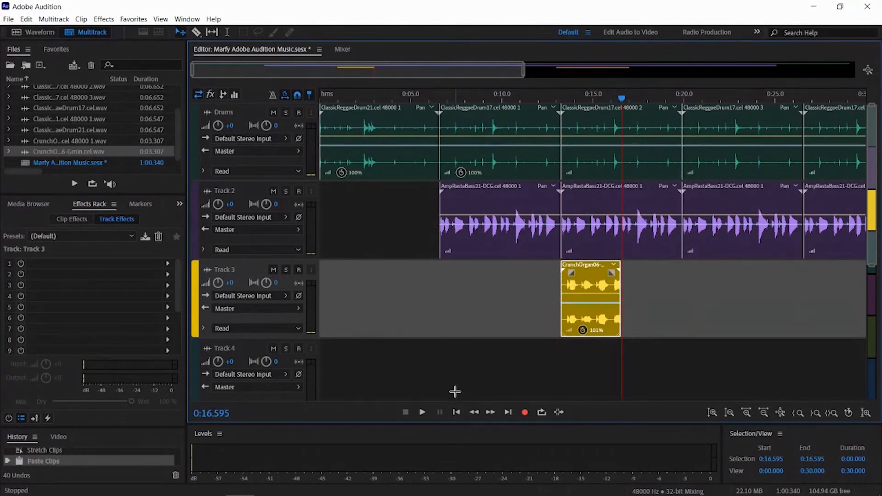
key(ctrl+v)
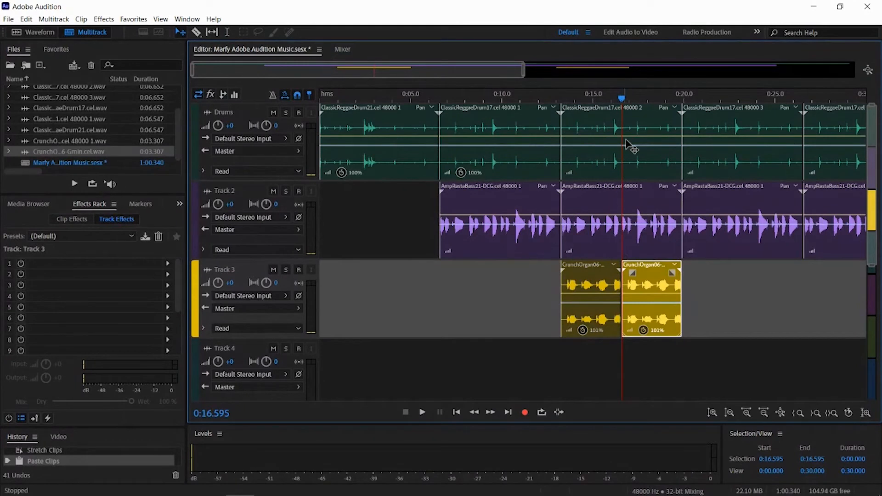
Play the session from 0:12.163 through both organ clips on Track 3
click(542, 119)
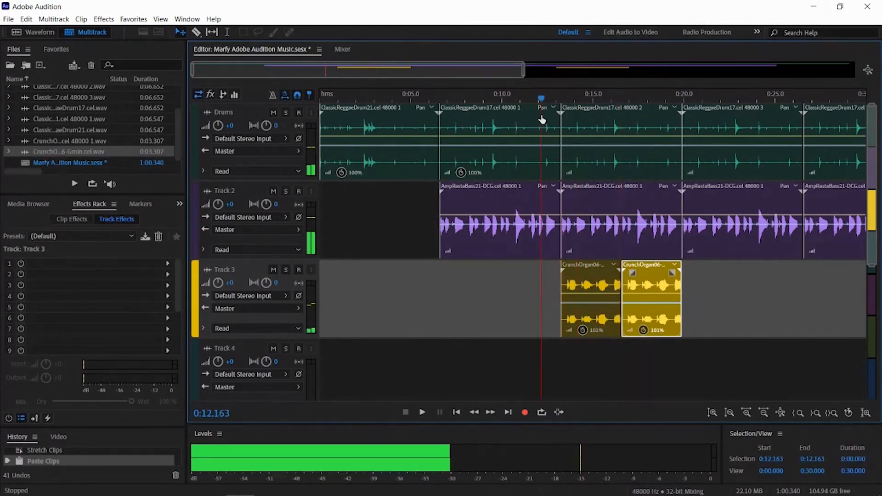
key(space)
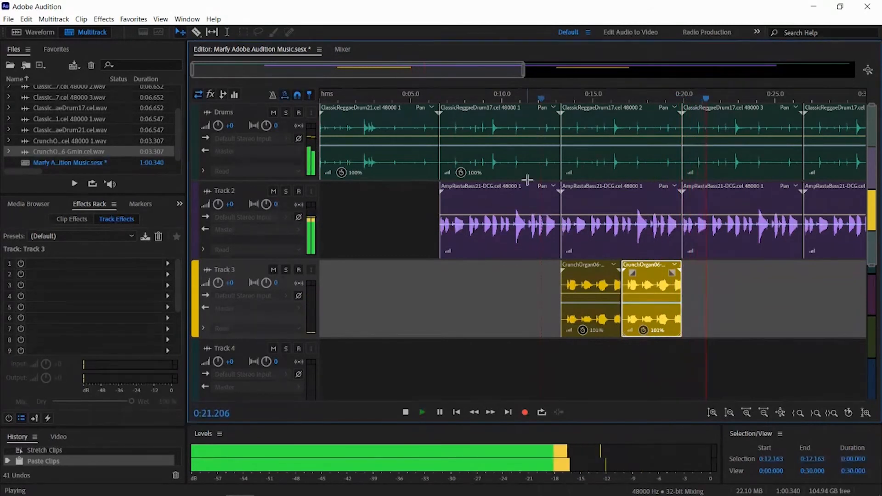
click(411, 412)
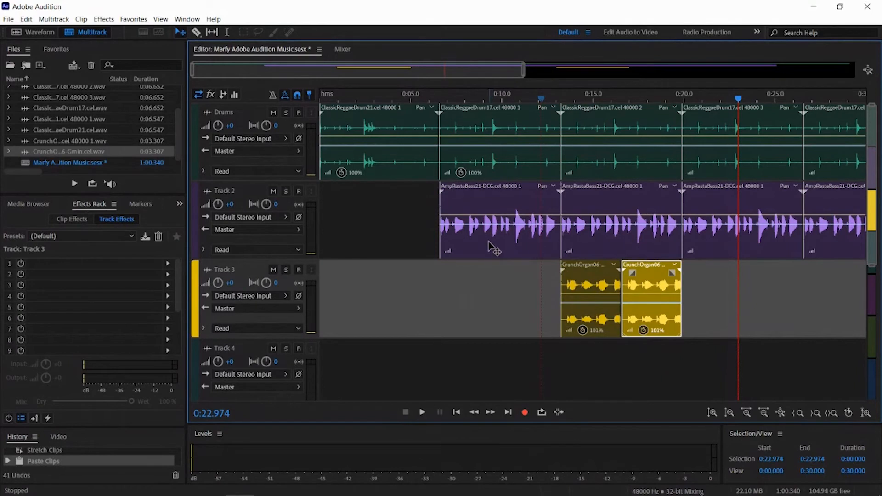
Insert ReggaeGuitarRhythms13_G.cel.wav on Track 4 at the start of the drum clip near 0:20, accepting a copy conformed to the session's sample rate
scroll(75, 136, down, 1)
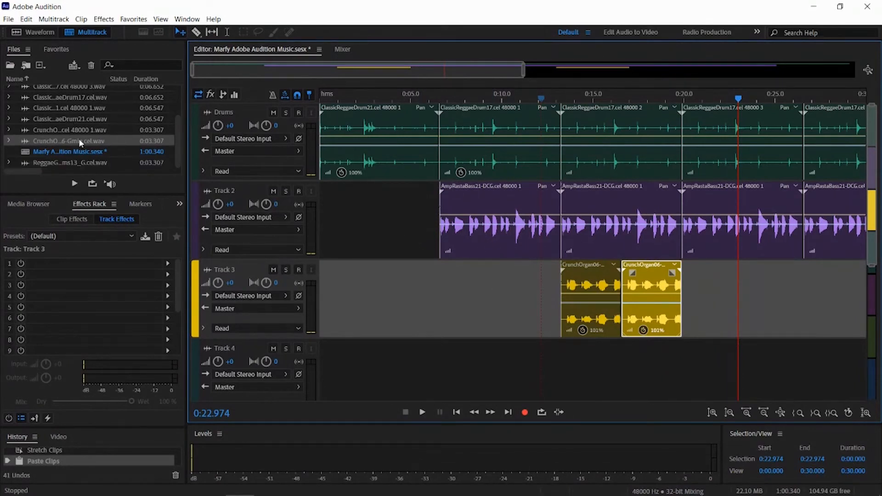
click(85, 164)
drag(85, 164, 684, 383)
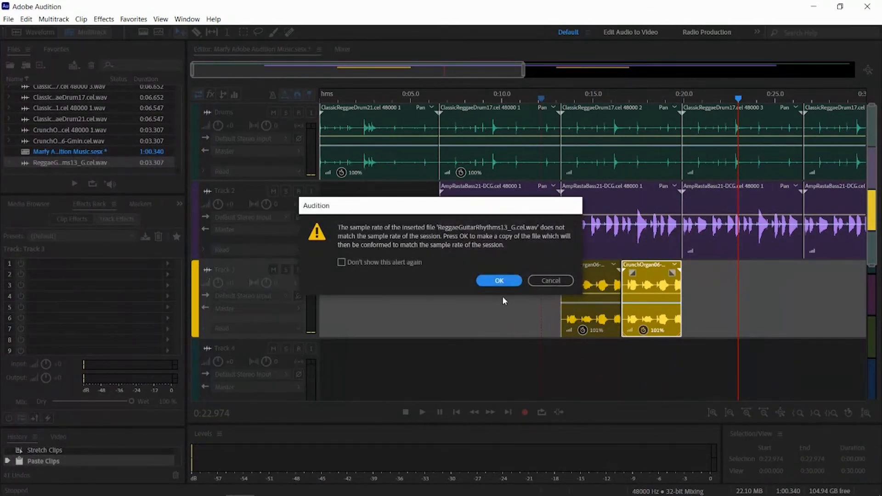
click(499, 281)
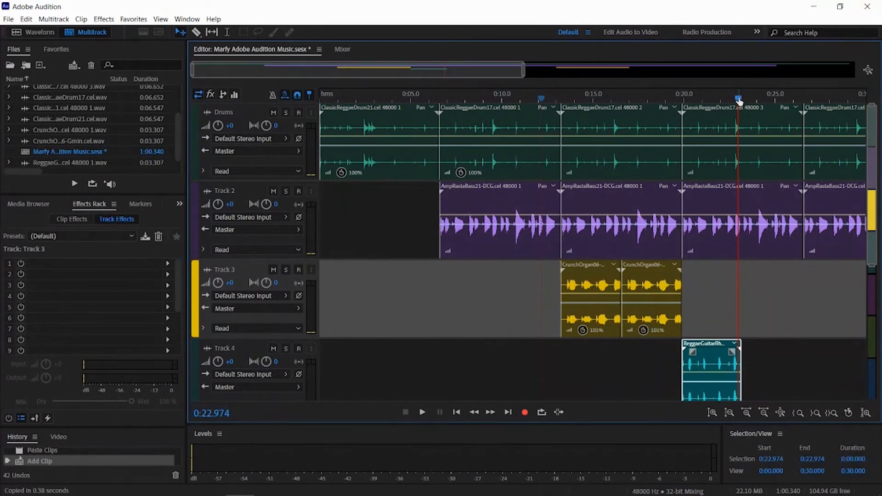
Play the session from 0:11.911 through the guitar clip on Track 4
drag(739, 100, 538, 105)
key(space)
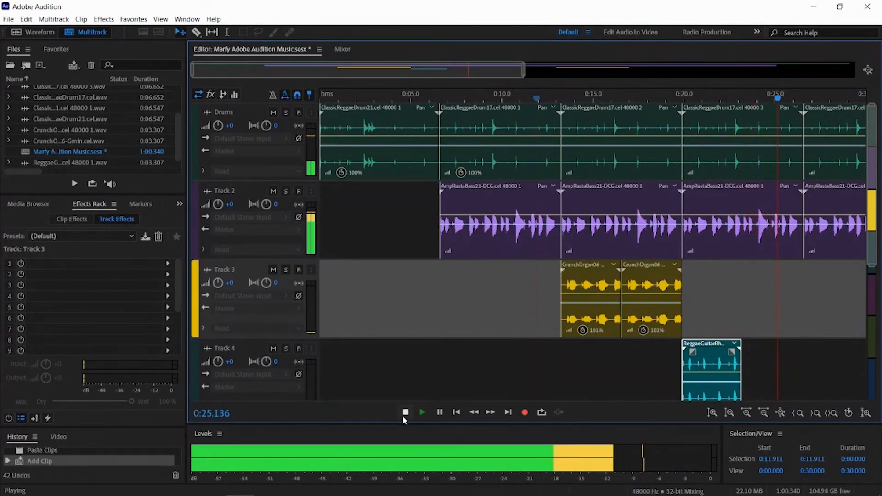
key(space)
Copy the guitar clip on Track 4 and paste three duplicates end to end behind it, at 0:23.222, 0:26.530 and 0:29.837
click(719, 361)
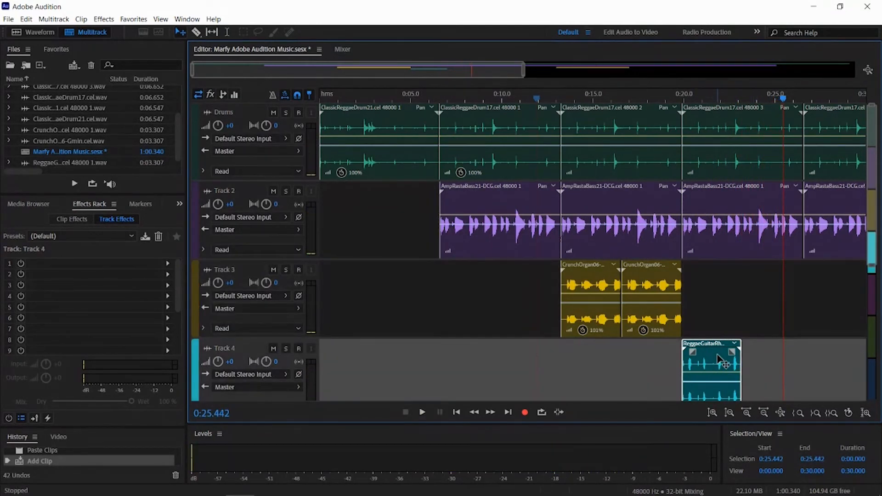
right_click(719, 360)
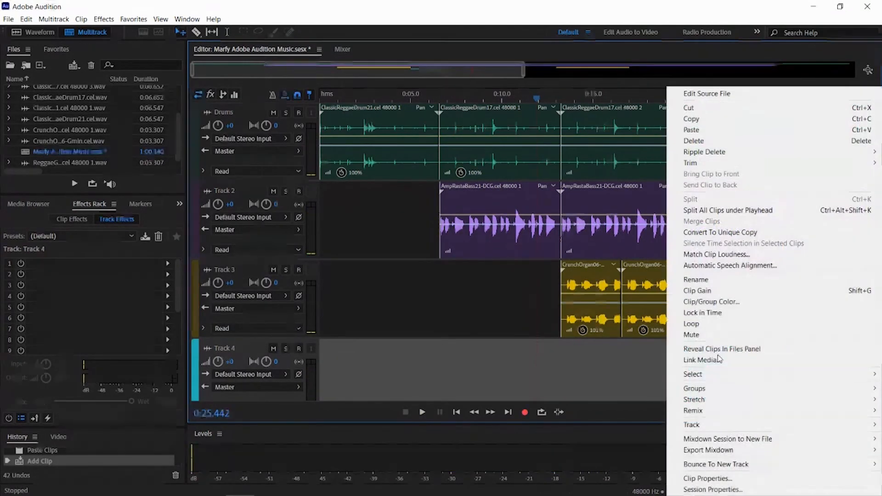
click(716, 119)
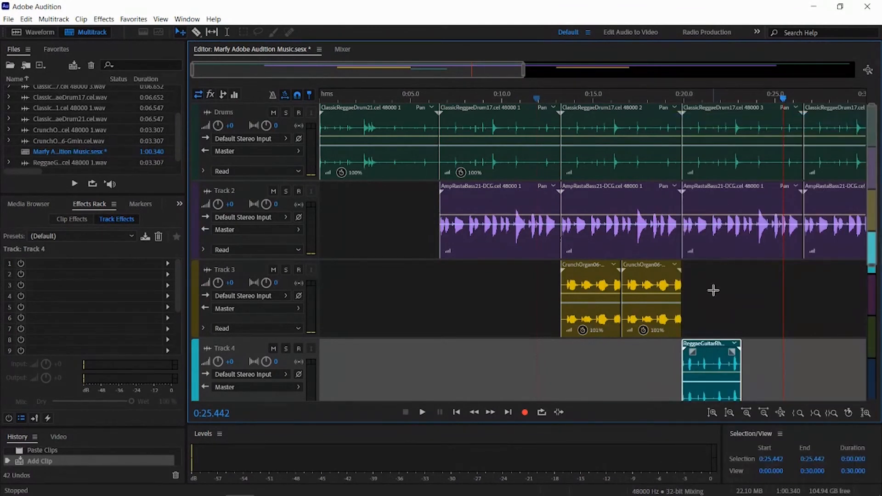
click(456, 413)
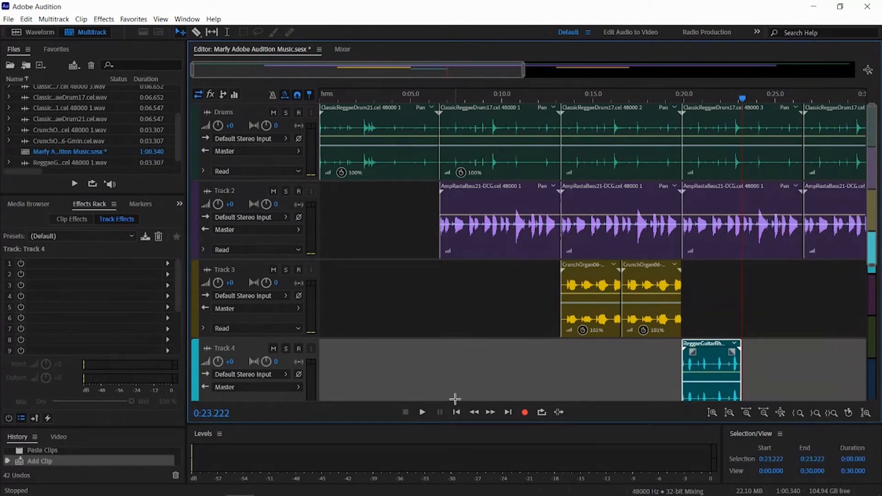
key(ctrl+v)
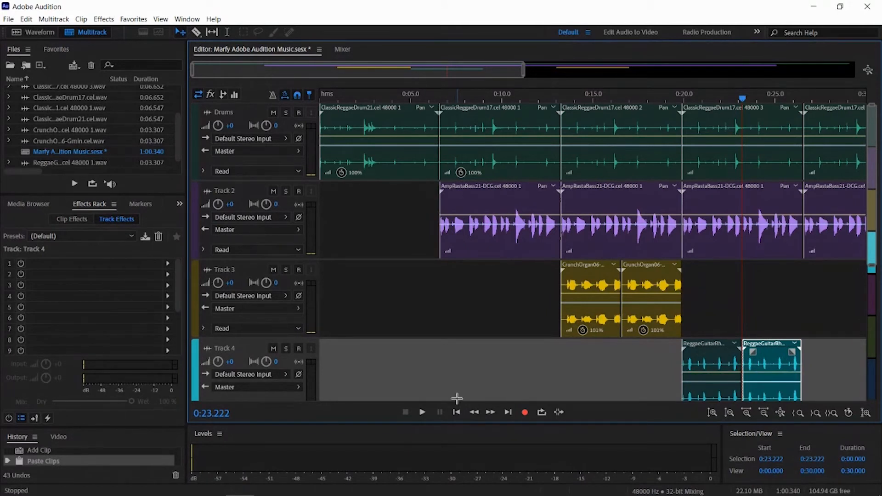
click(509, 412)
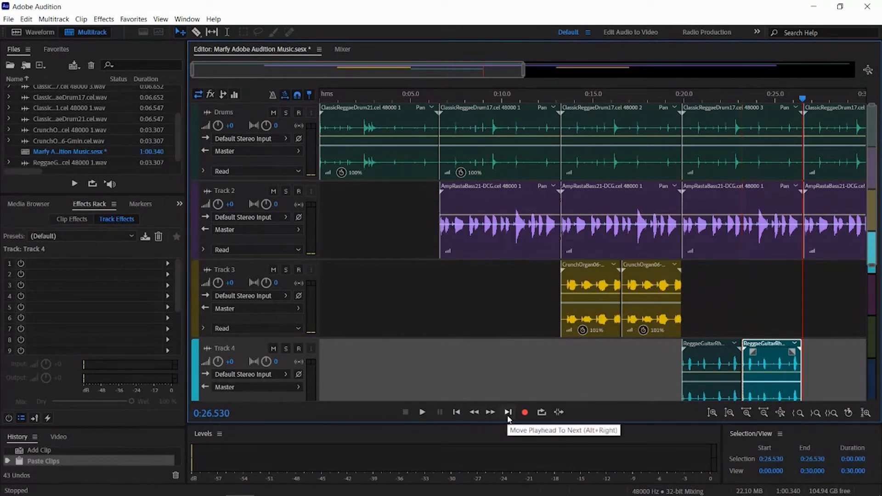
key(ctrl+v)
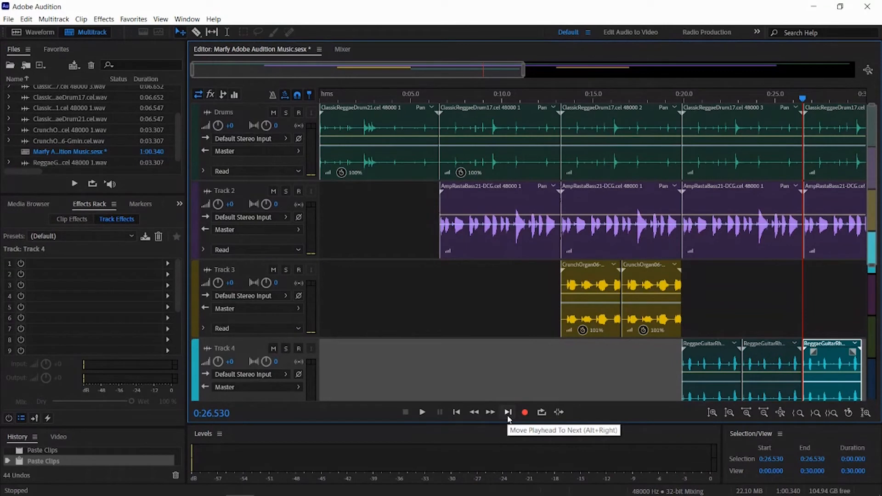
click(509, 415)
click(507, 415)
key(ctrl+v)
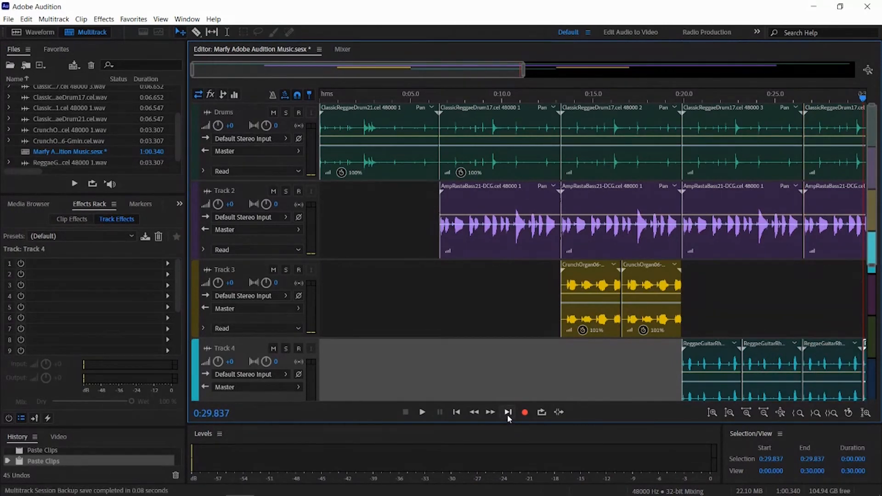
Paste four more guitar clips end to end on Track 4, starting at 0:39.834 where the second organ pair ends
click(508, 413)
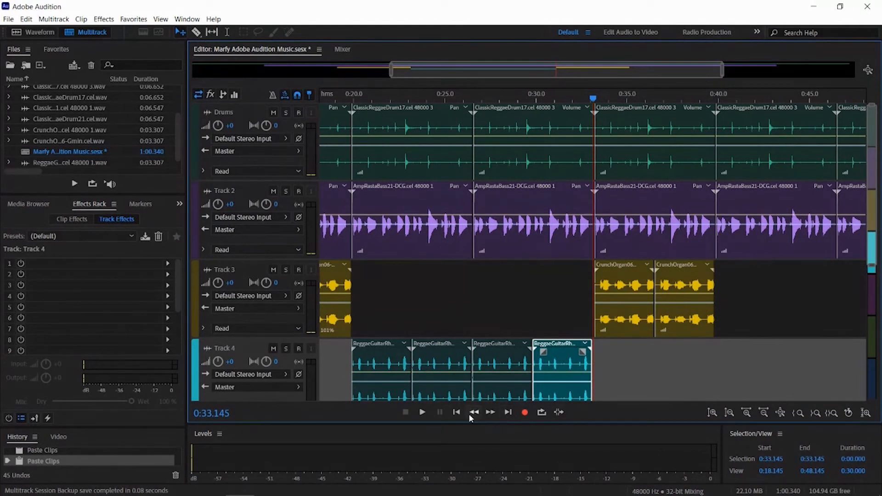
click(508, 413)
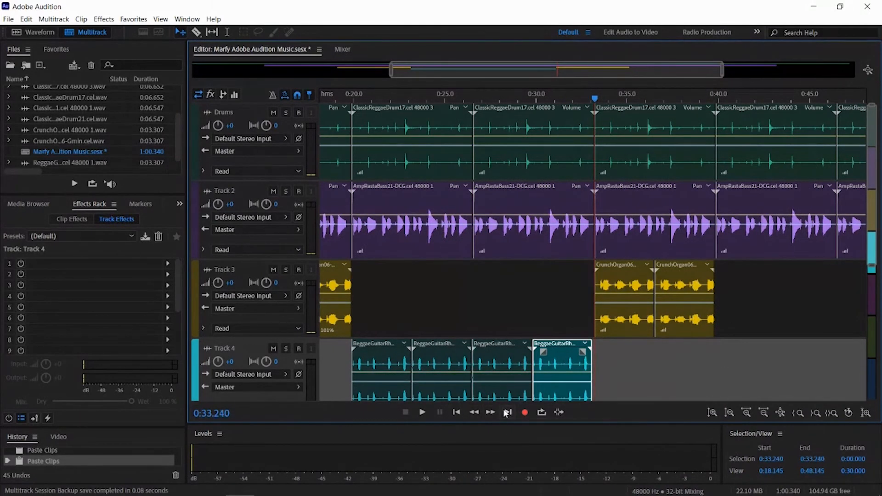
click(507, 413)
click(508, 413)
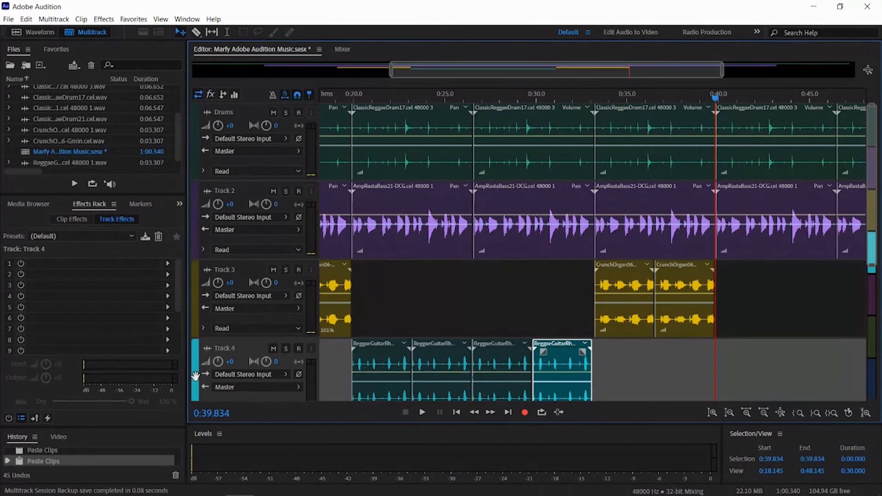
key(ctrl+v)
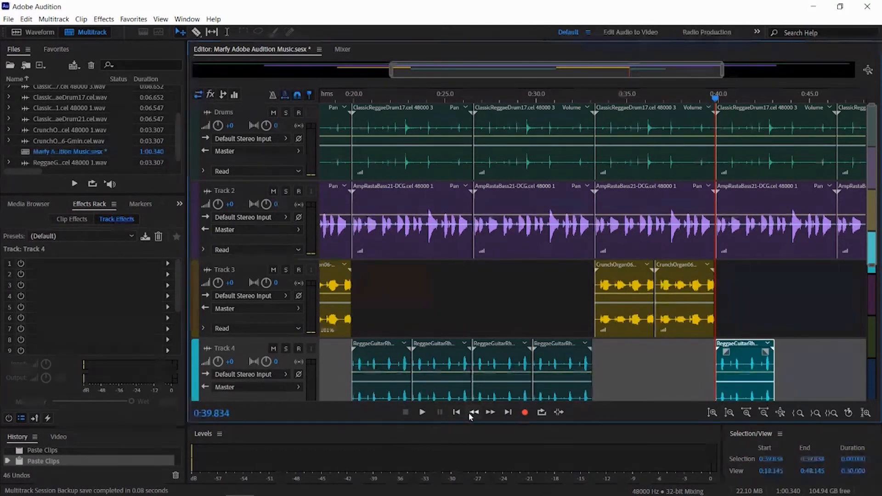
key(ctrl+v)
key(ctrl+v)
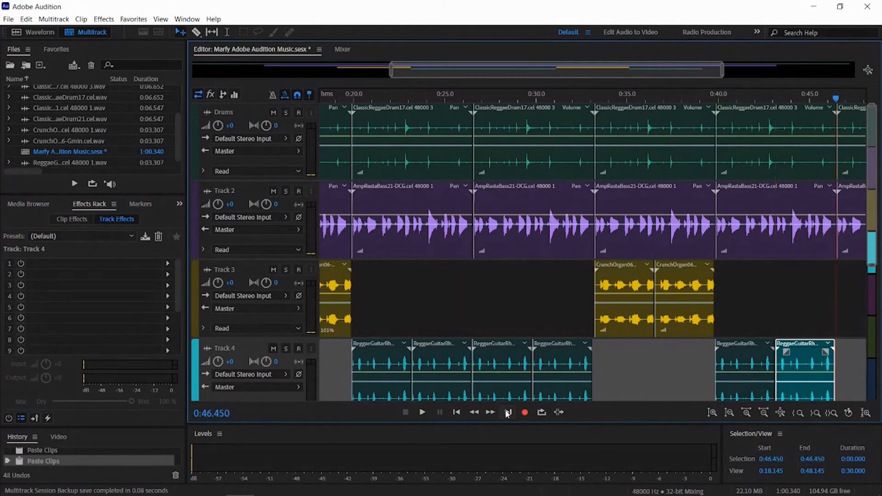
key(ctrl+v)
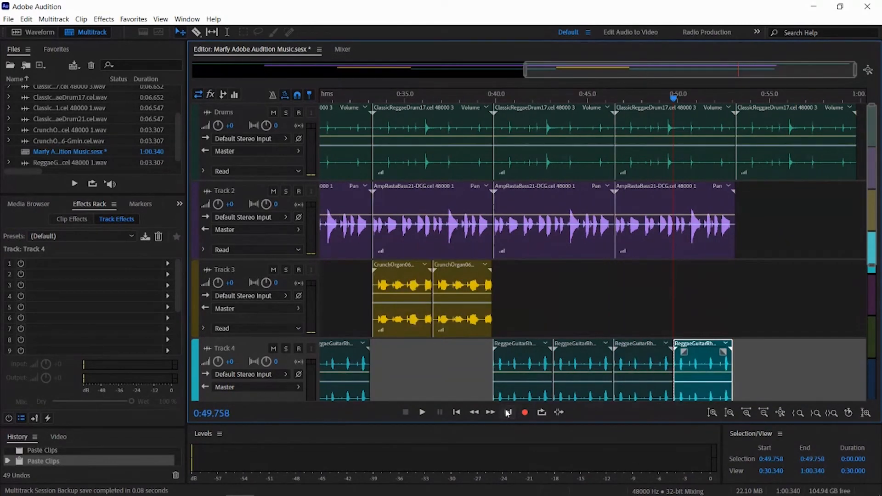
Play the session from 0:00.000 and set the volume of Track 2 to +1.8 and Track 3 to -3
drag(661, 102, 245, 102)
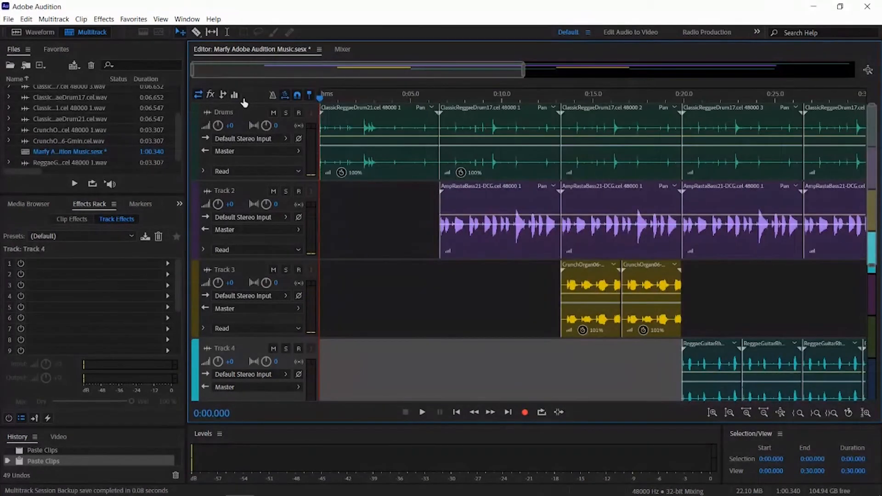
click(422, 415)
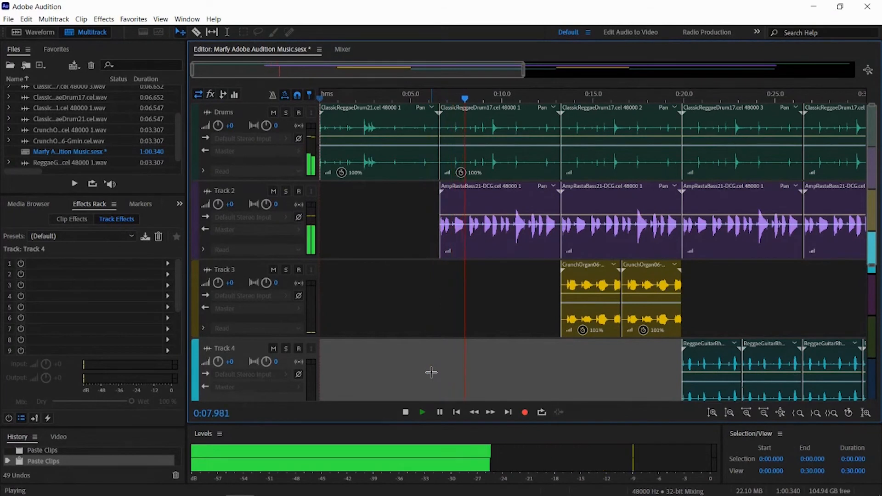
click(221, 205)
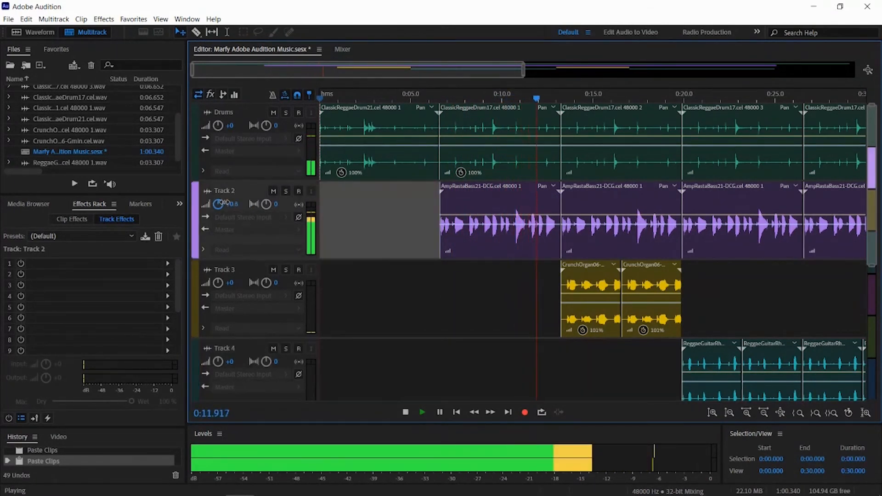
drag(233, 205, 237, 202)
drag(219, 284, 207, 284)
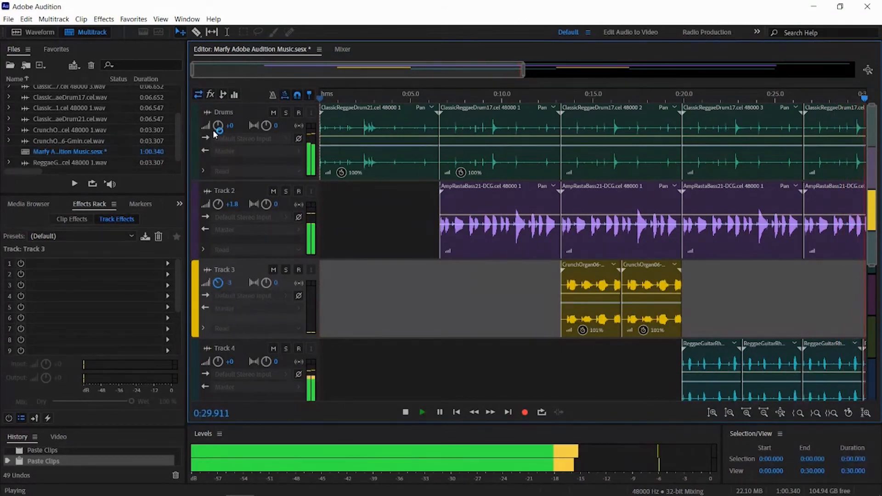
Raise the Drums track volume to +13.8 and the Track 2 volume to +12.9 during playback
drag(218, 126, 227, 125)
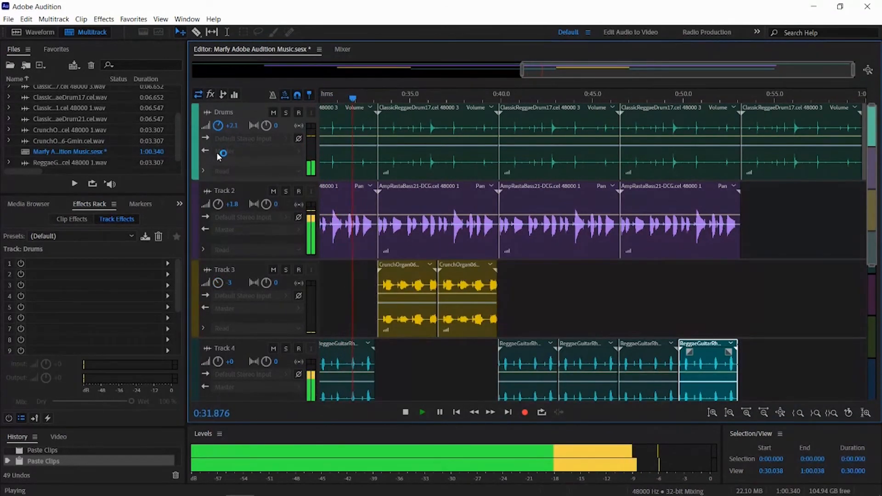
drag(218, 126, 225, 125)
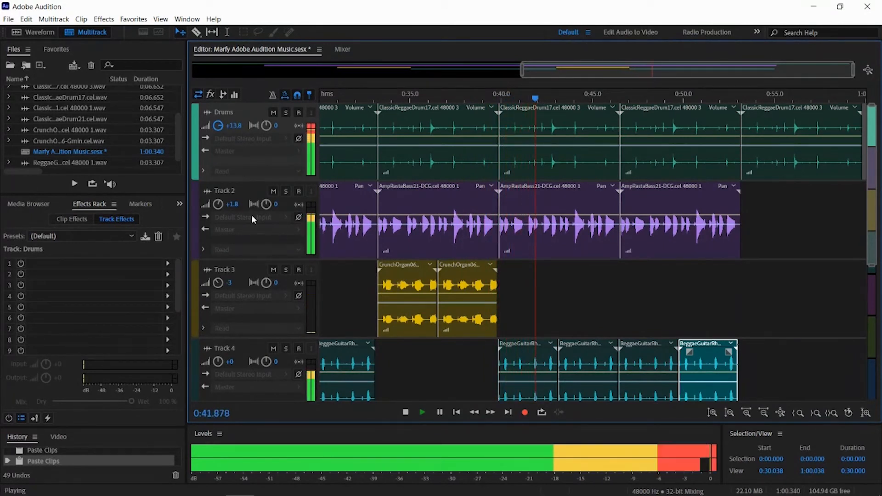
drag(232, 204, 240, 203)
drag(243, 204, 265, 204)
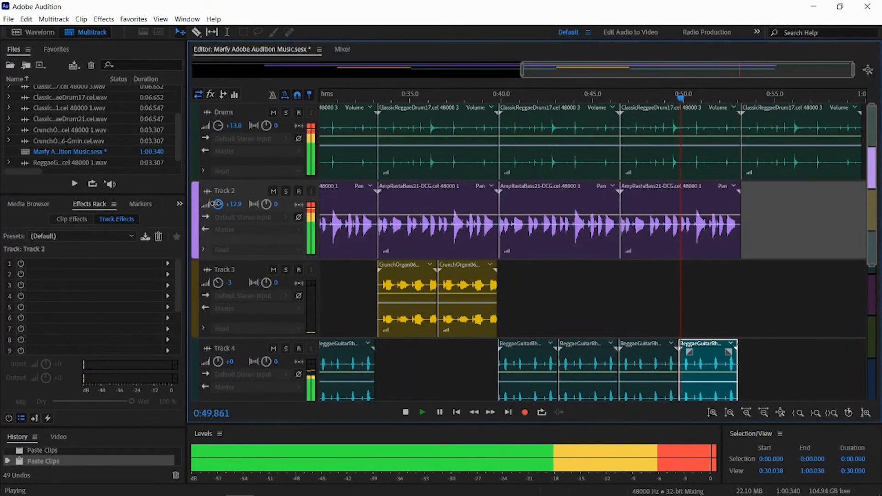
Lower the Track 2 volume to +7.8 and return the playhead to 0:00.000
drag(211, 205, 210, 204)
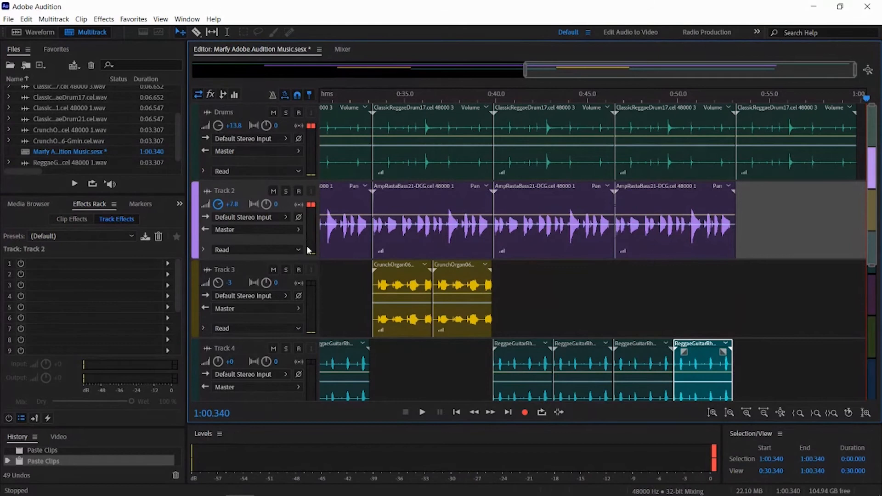
click(457, 416)
click(457, 416)
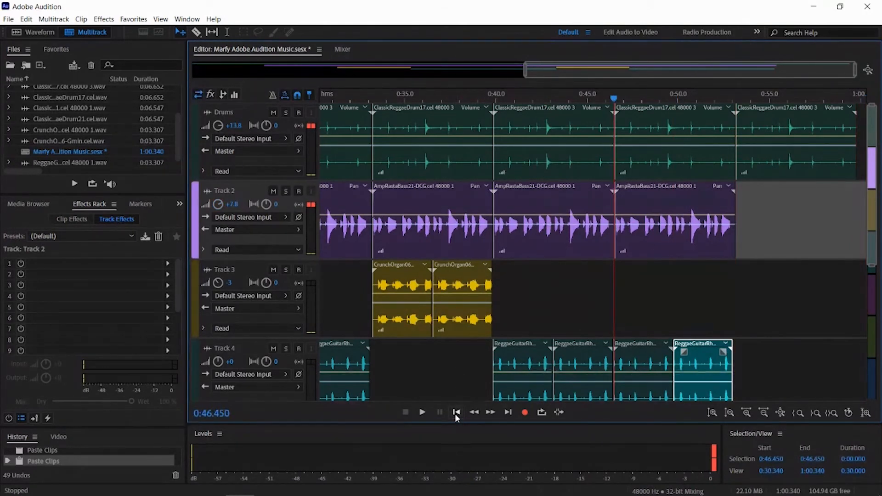
click(457, 412)
click(457, 412)
click(457, 412)
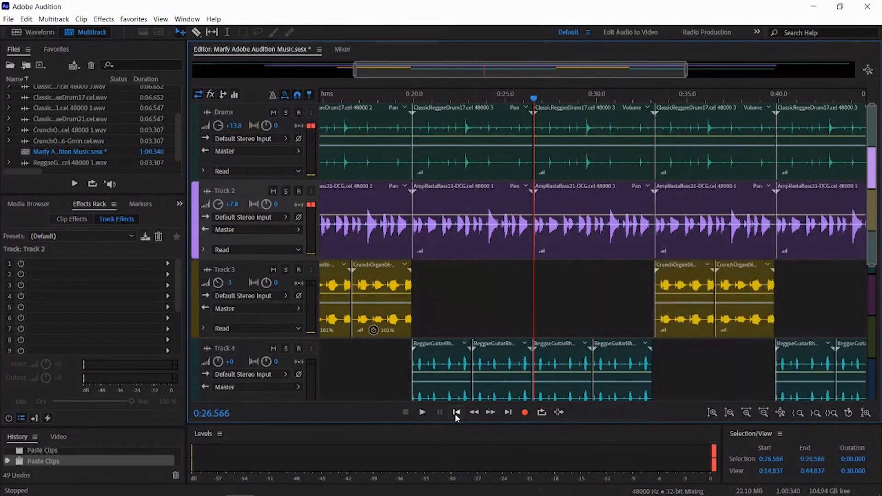
click(457, 413)
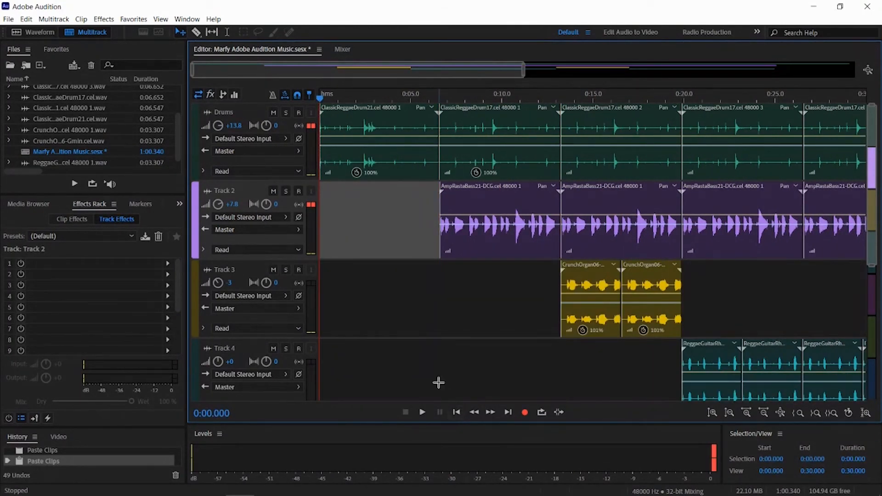
Clear the clipping indicators of the tracks and the master levels, and play the opening of the session from 0:00.000
click(308, 130)
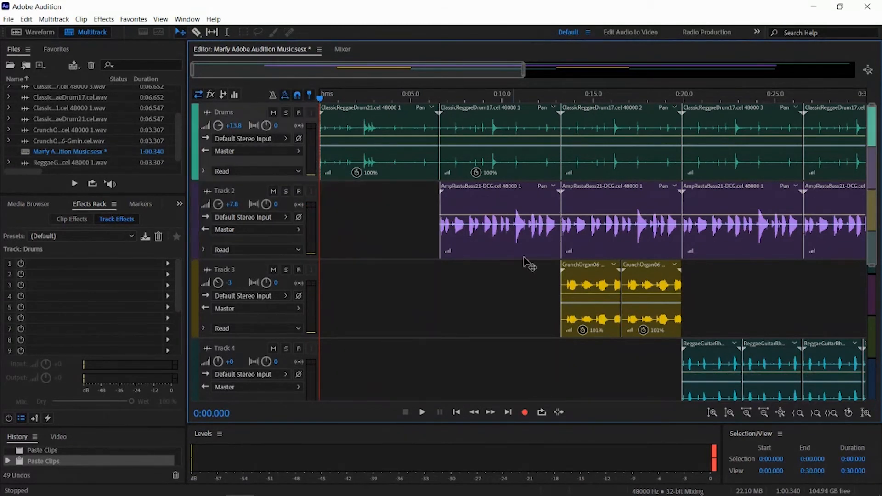
click(714, 458)
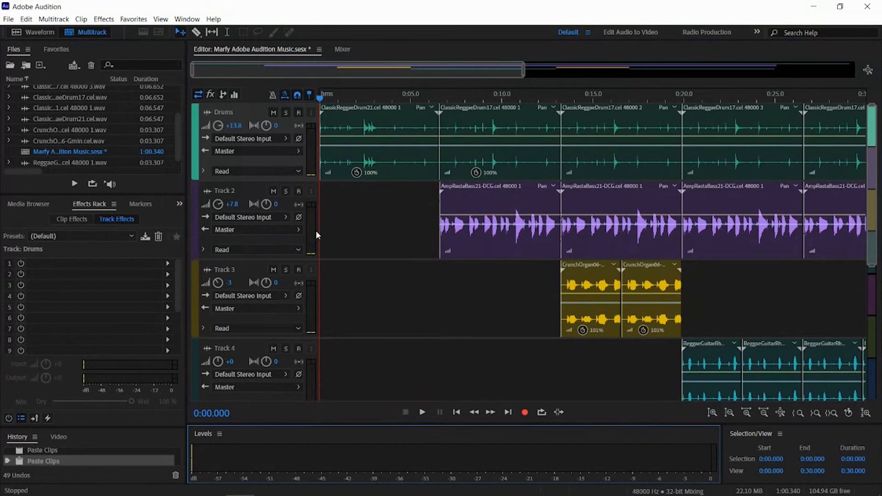
click(423, 413)
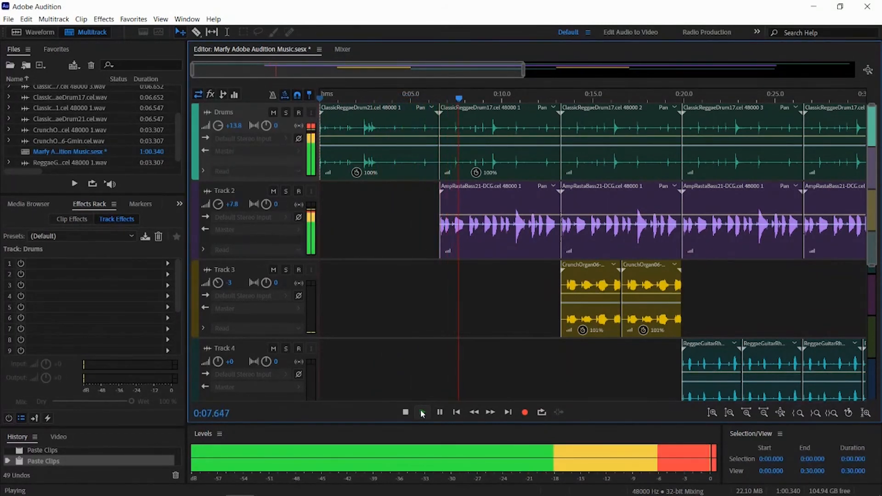
click(406, 415)
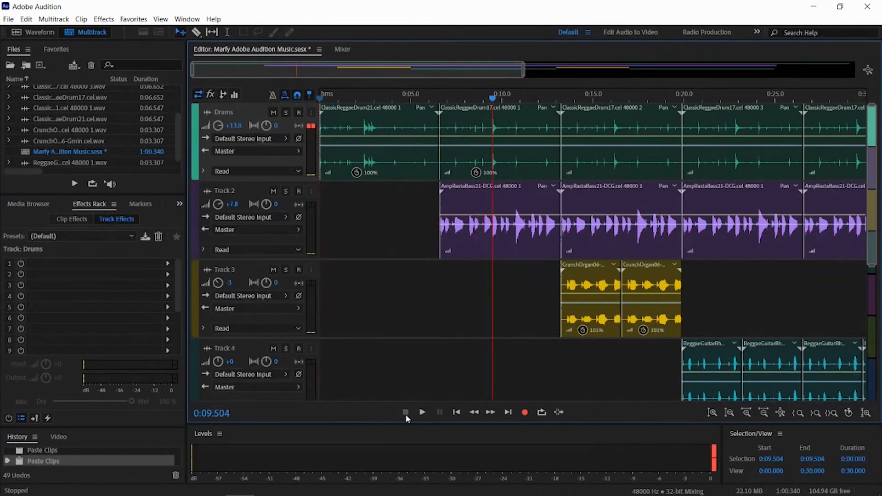
Solo the Drums track, set its volume to +10.8 while playing from 0:00.000, and clear the clipping indicators after stopping
click(285, 114)
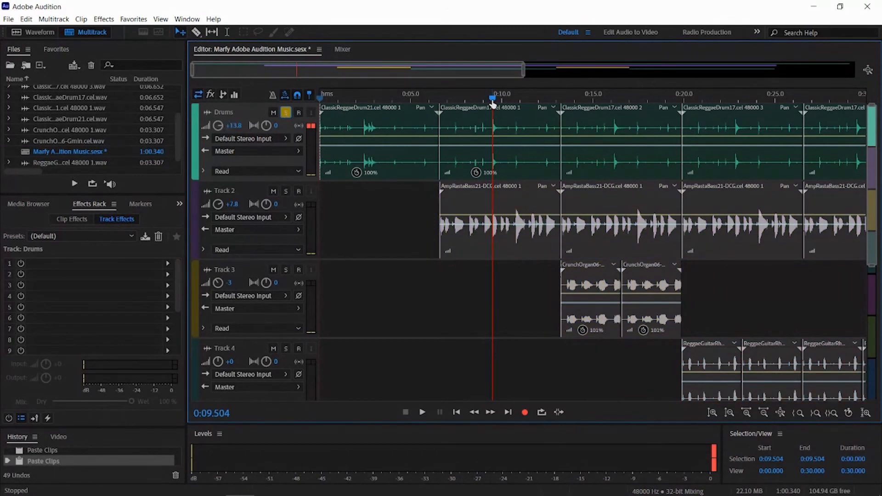
drag(458, 102, 317, 104)
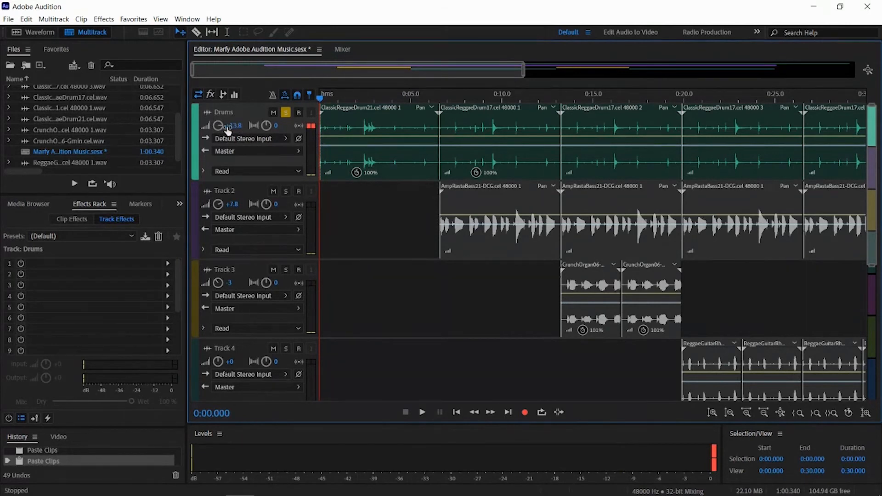
click(421, 412)
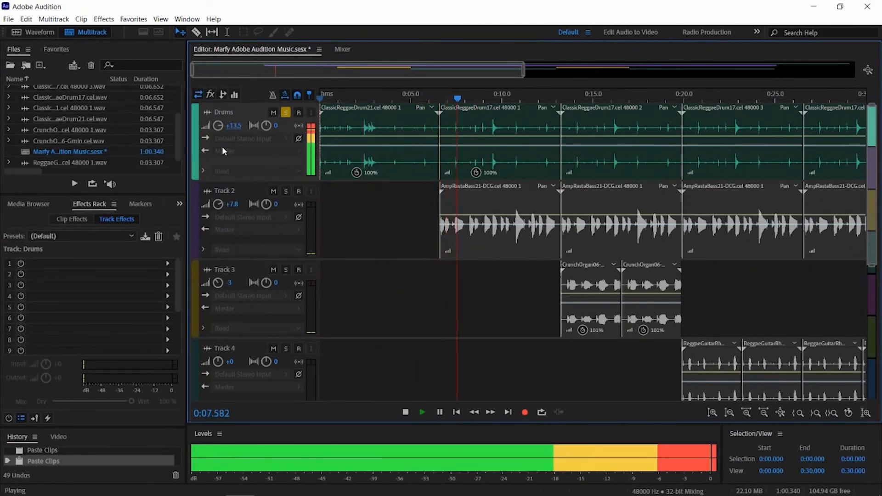
drag(232, 128, 228, 129)
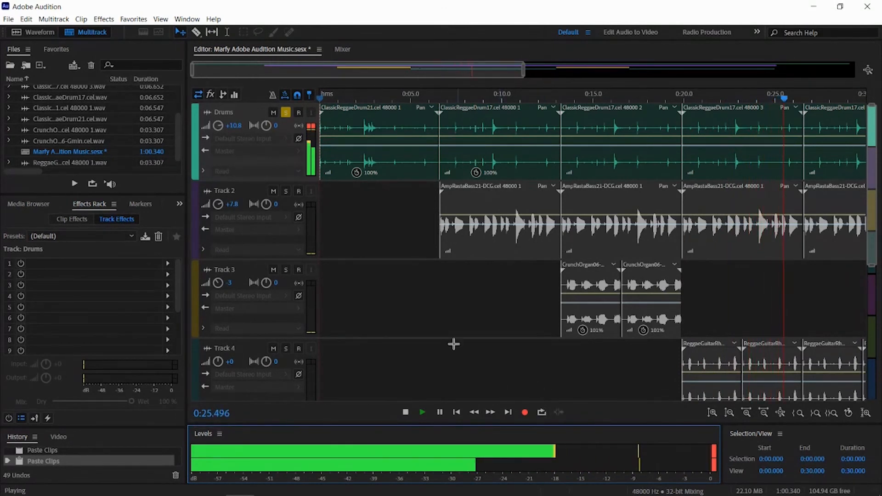
click(405, 412)
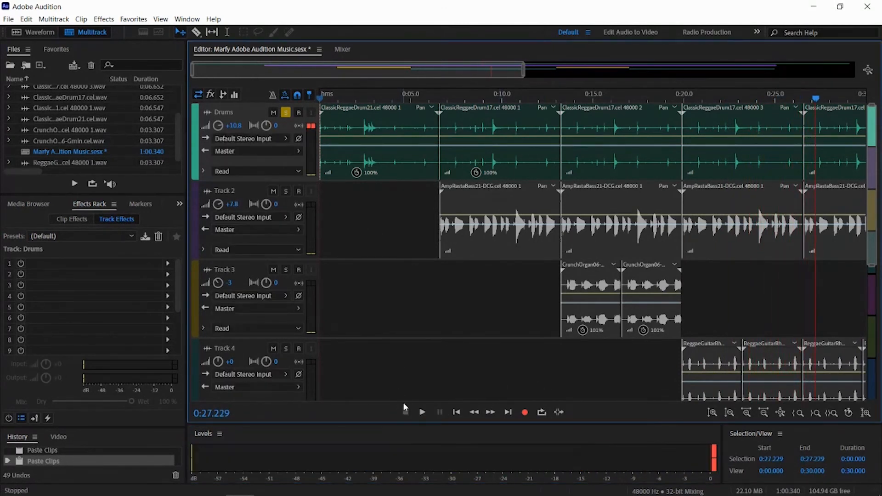
click(714, 456)
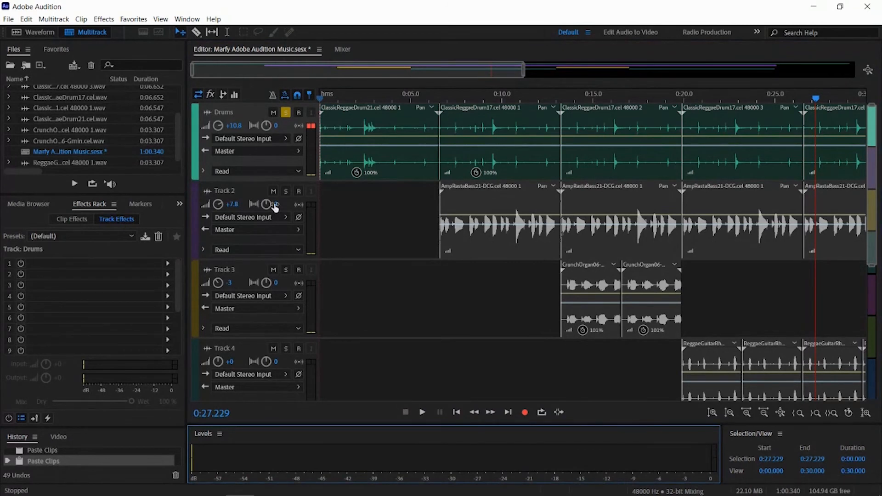
click(309, 127)
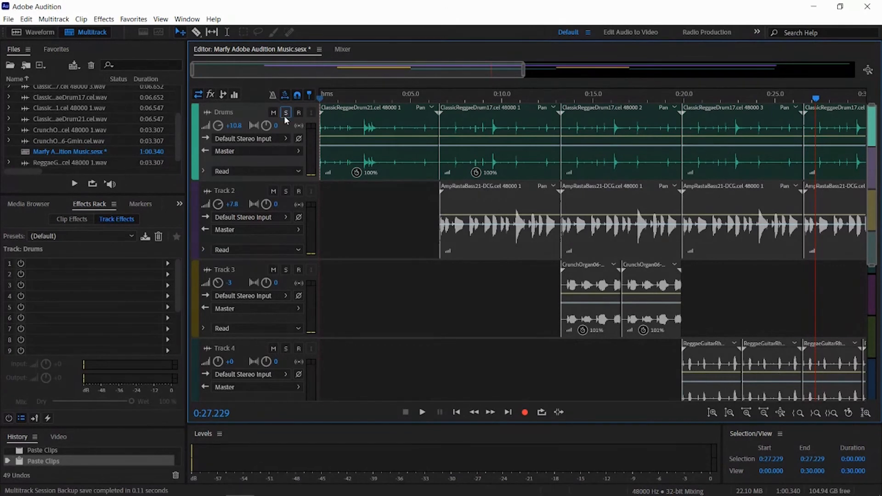
Solo Track 2 and play it from 0:00.000 to check its level, resetting its clipping indicator during playback
click(286, 191)
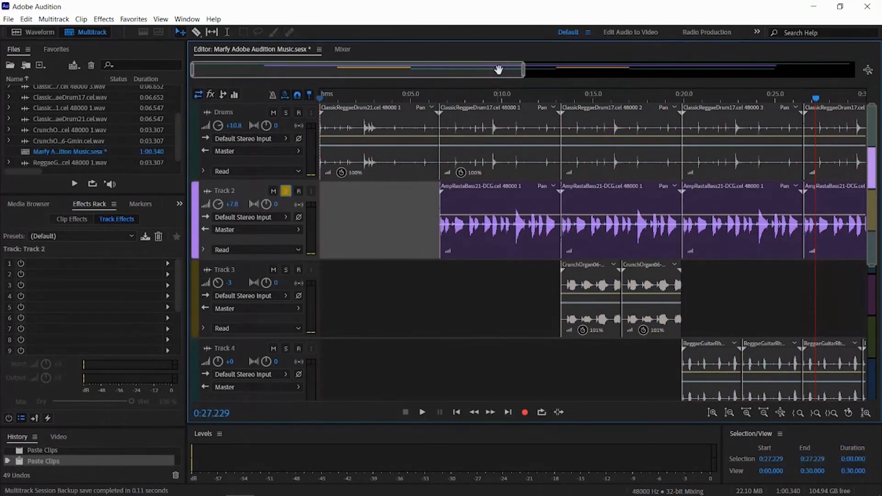
click(215, 415)
text(0)
key(Return)
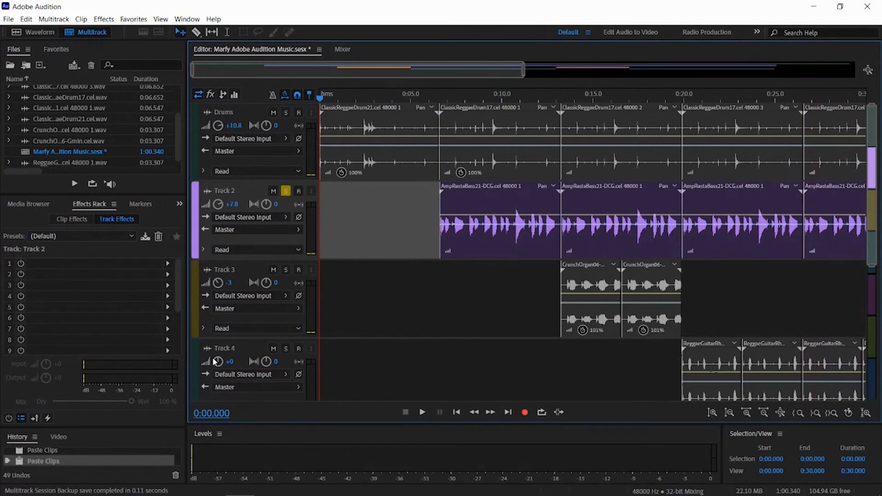
click(423, 412)
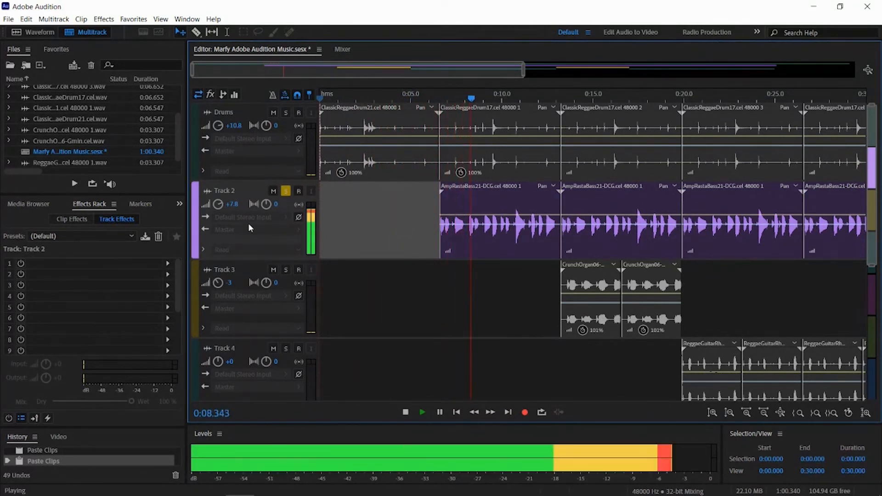
click(232, 205)
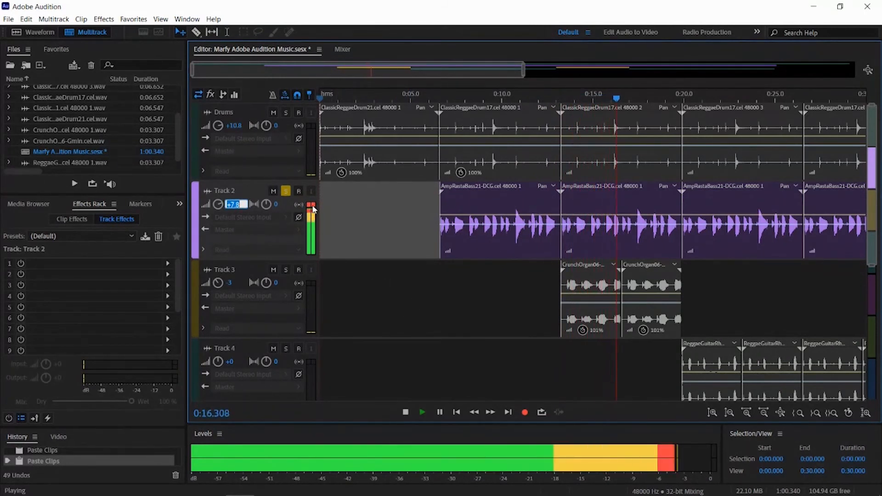
click(312, 205)
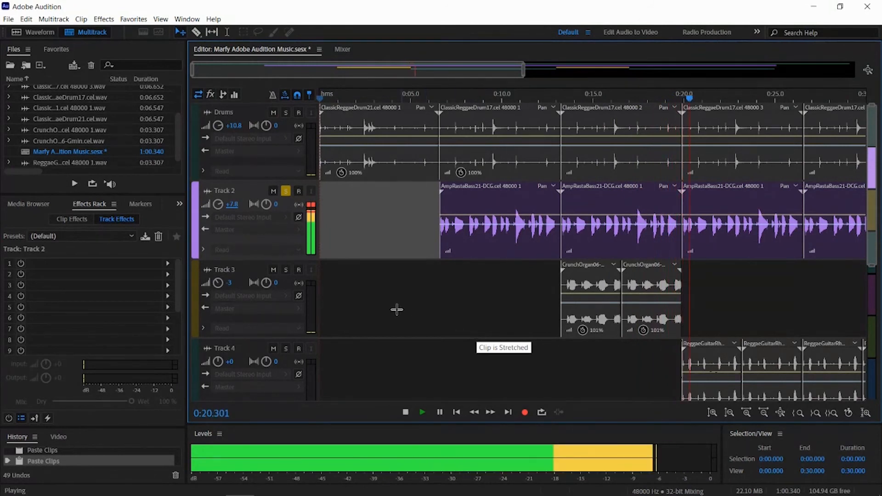
click(406, 413)
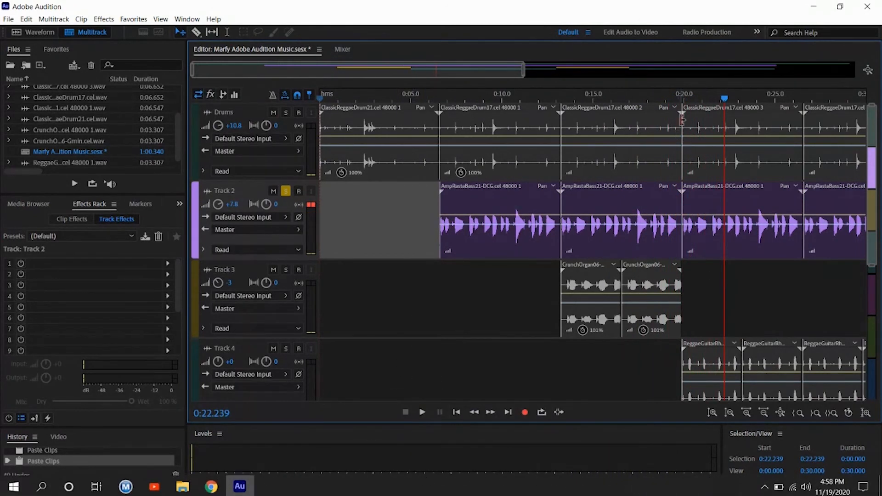
Solo Track 3 instead of Track 2, play it from 0:12.226 and set its volume to -11.7
drag(725, 104, 538, 122)
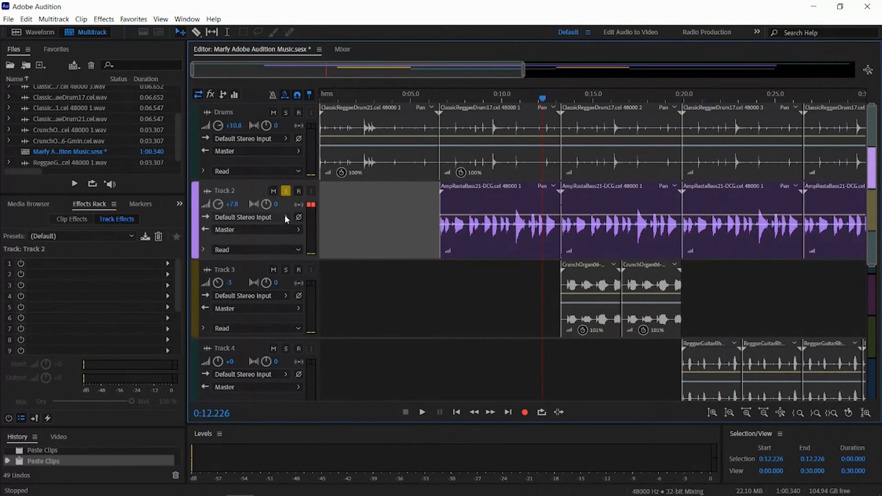
click(286, 191)
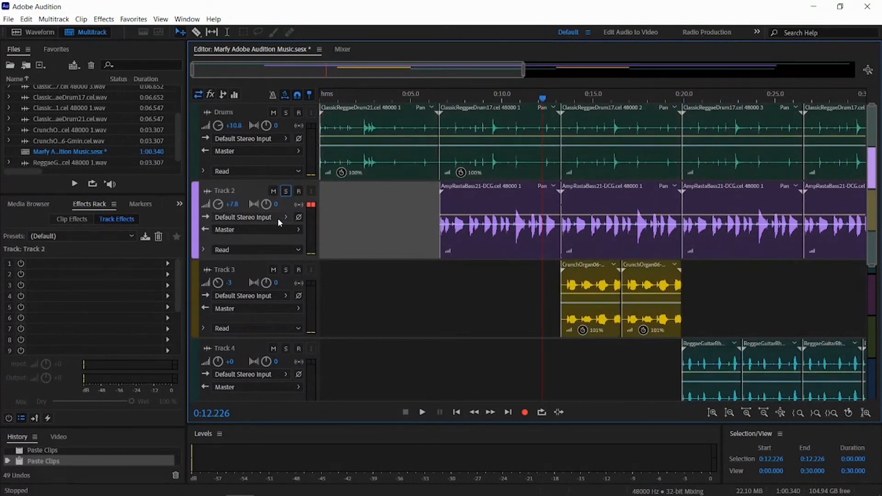
click(287, 270)
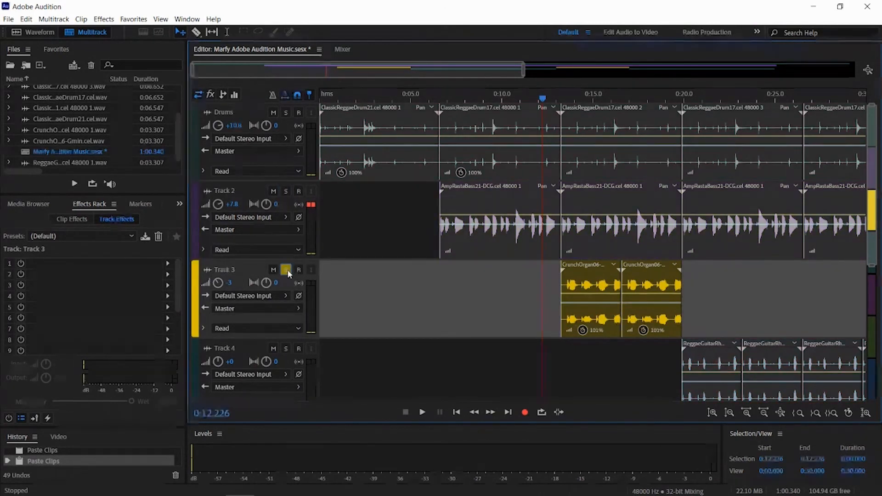
click(422, 413)
drag(218, 284, 203, 285)
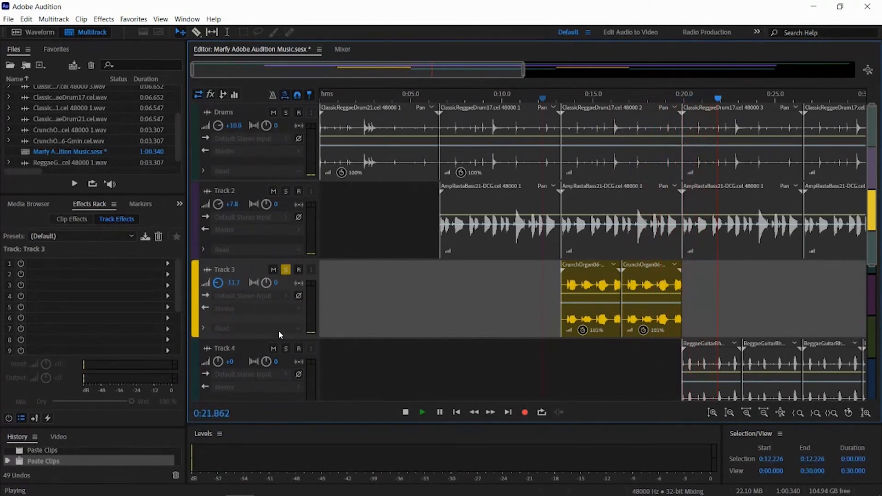
click(406, 412)
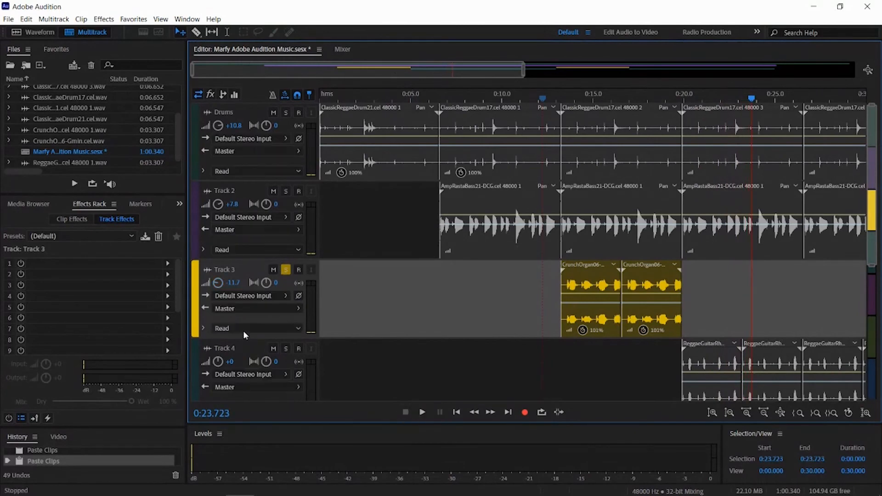
Solo Track 4, play its guitar clips from 0:19.348 to check the level, and turn the solo off after stopping
click(285, 349)
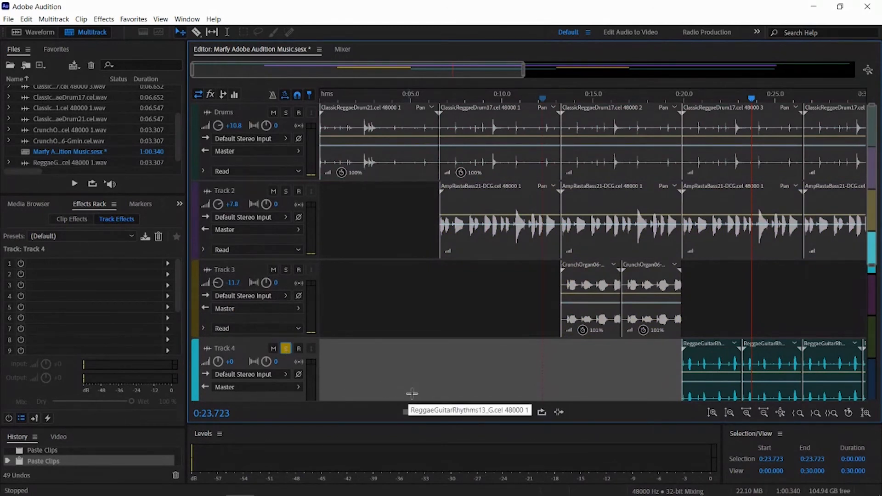
drag(752, 102, 672, 102)
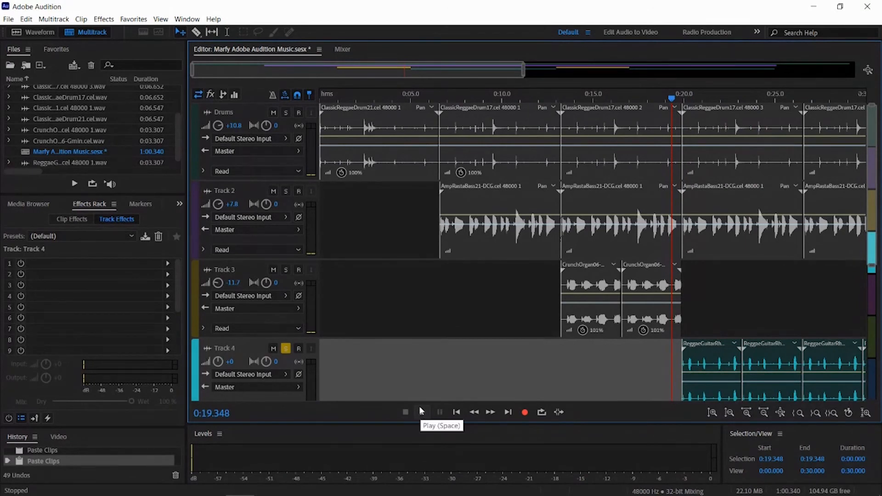
click(420, 408)
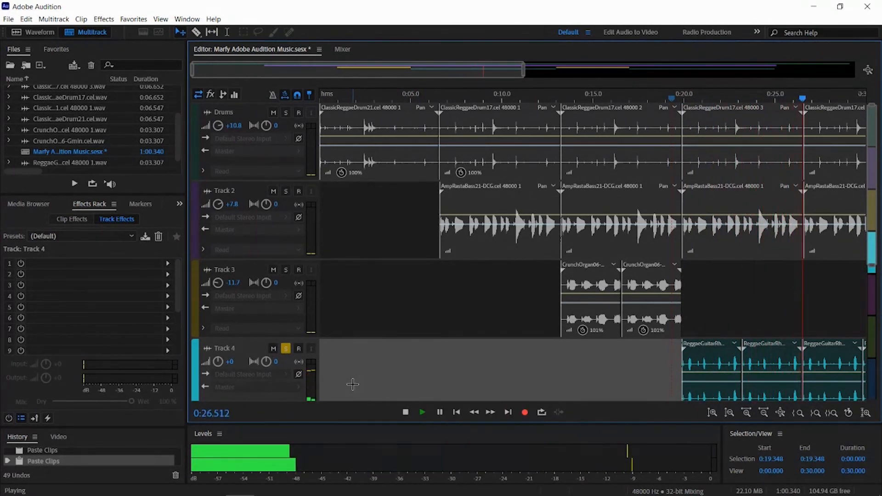
click(406, 412)
click(285, 350)
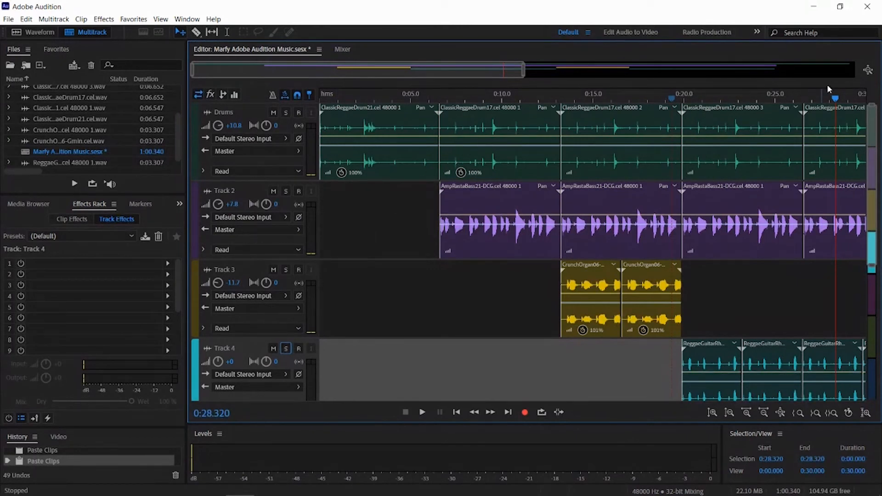
Play the full mix from 0:00.000 through to the closing drum clip and stop playback
drag(835, 99, 721, 107)
drag(644, 102, 313, 219)
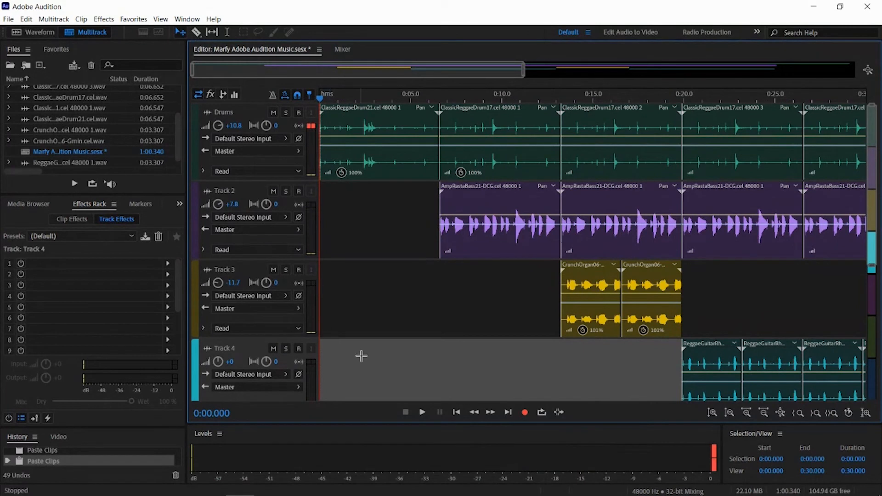
click(422, 413)
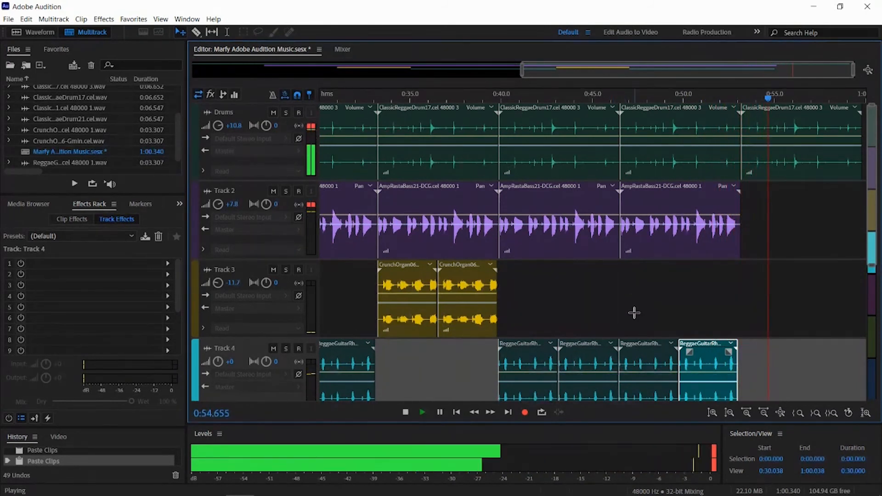
click(405, 412)
Shift the last three guitar clips on Track 4 slightly later, end to end, so the final one ends with the last bass clip
drag(702, 365, 704, 365)
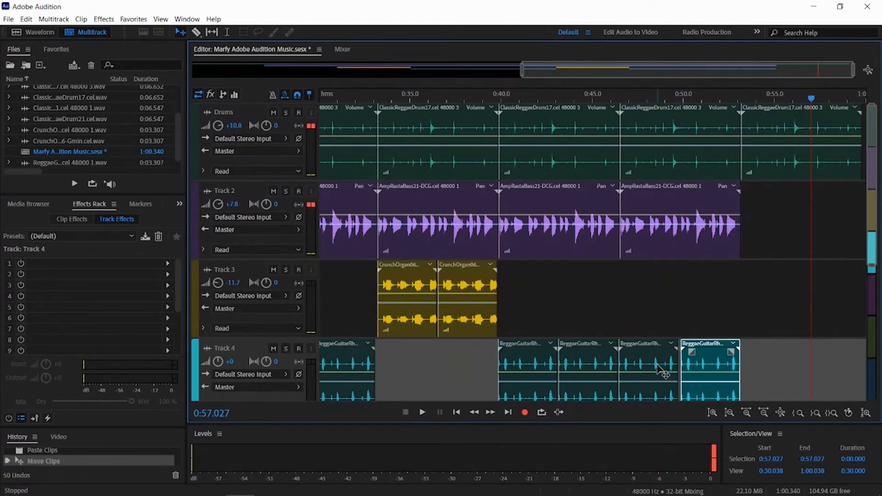
click(658, 369)
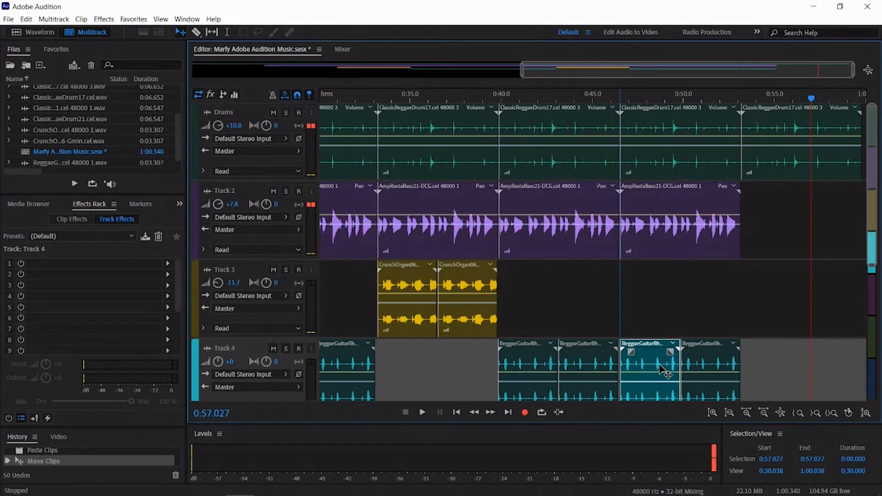
drag(661, 369, 597, 369)
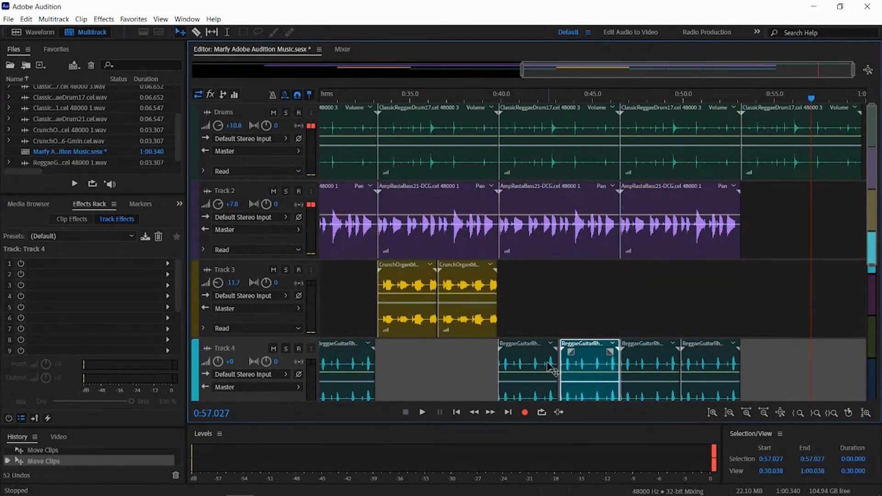
Align the first two clips of Track 4's second guitar group end to end, with the first starting where the second organ pair ends
drag(544, 357, 547, 357)
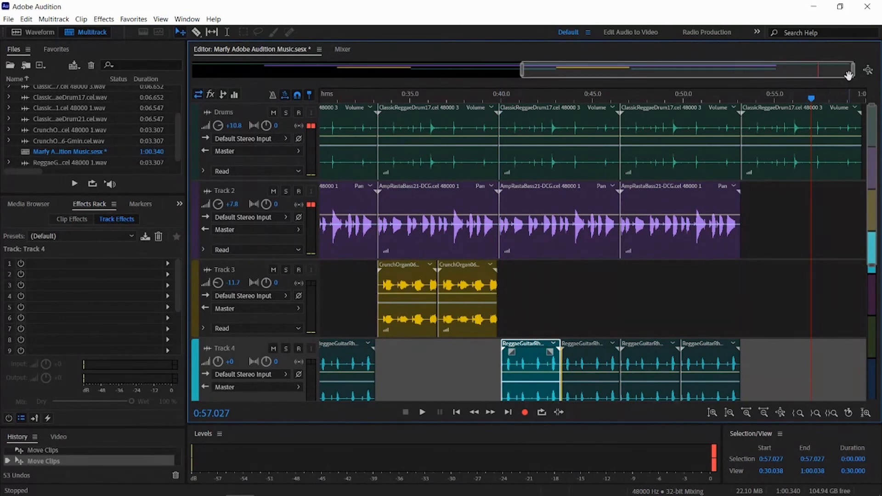
drag(852, 78, 732, 73)
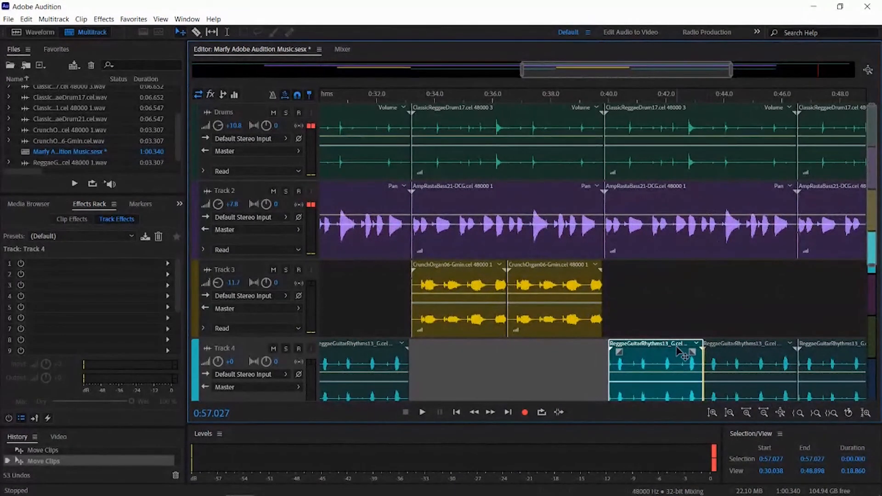
drag(673, 364, 651, 360)
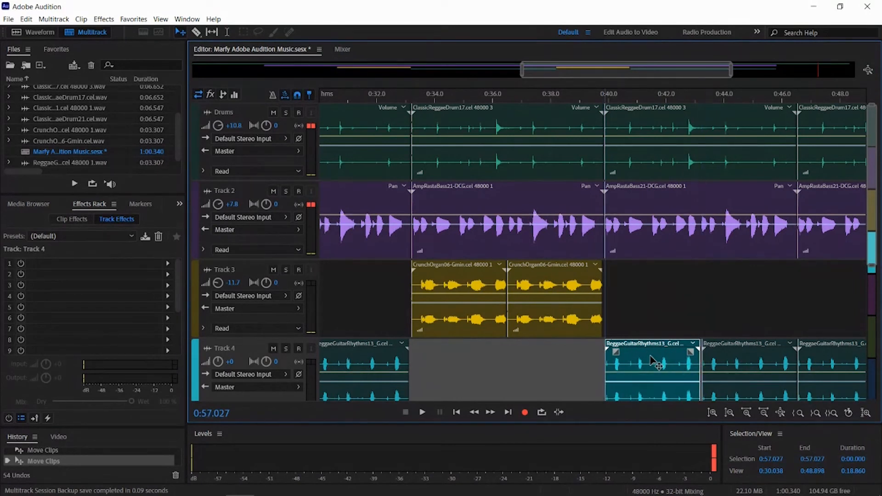
click(726, 354)
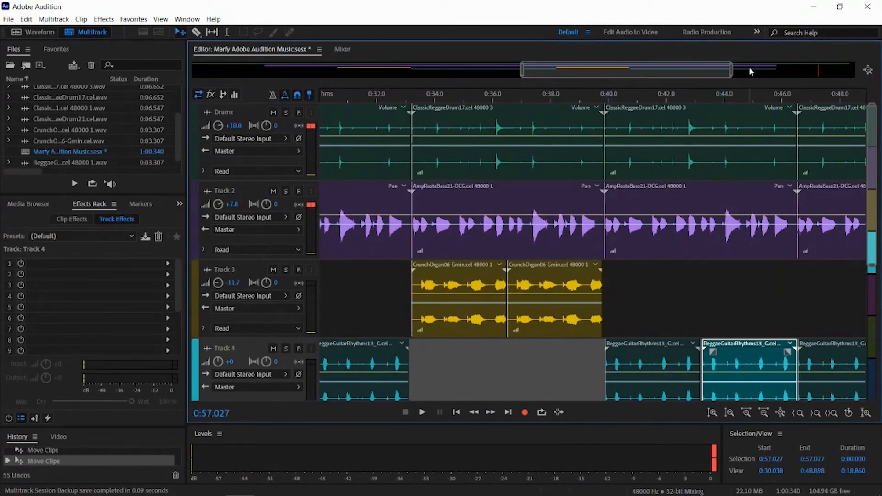
Play the mix from 0:32.006 to the end of the last drum clip, stop playback and reset the level meters' clipping indicator
scroll(721, 71, down, 4)
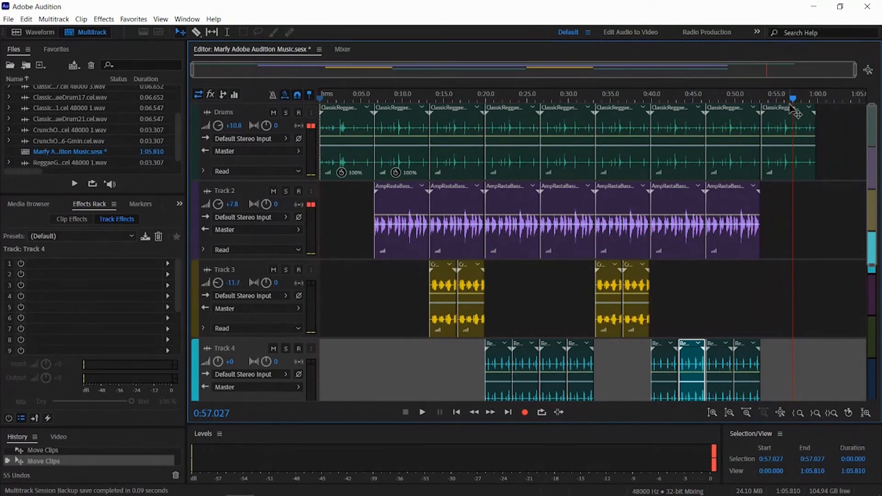
drag(793, 101, 587, 121)
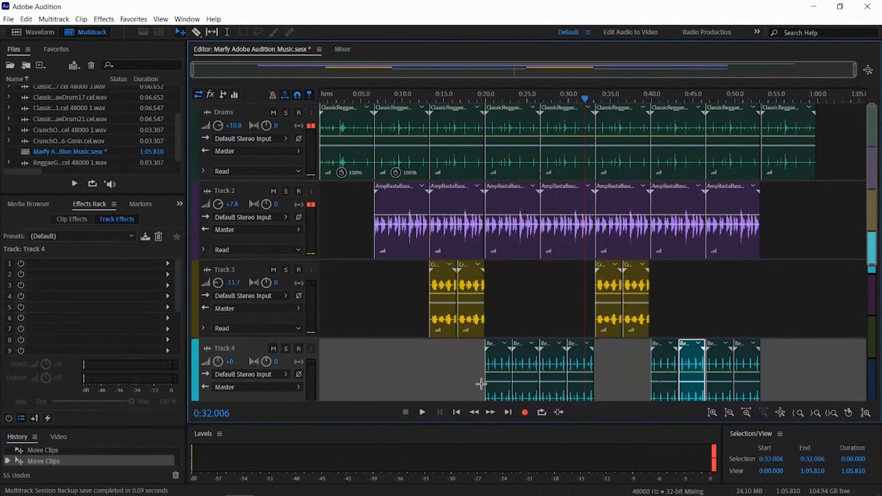
click(426, 412)
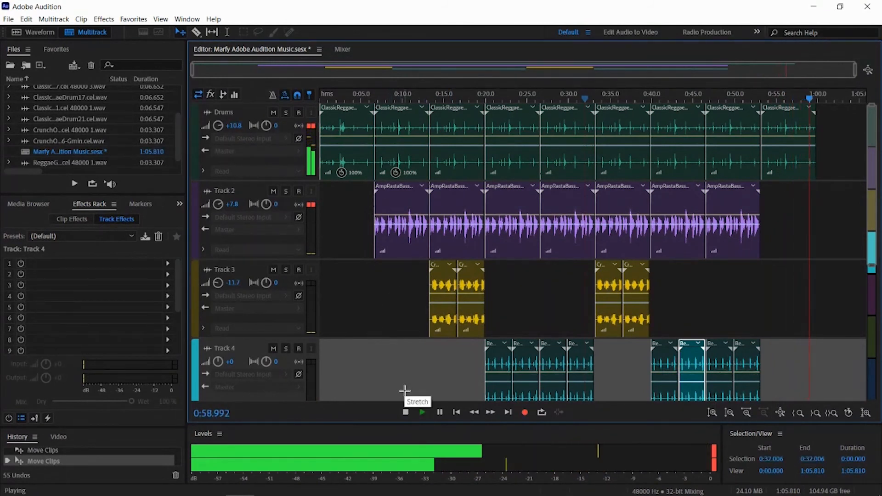
click(406, 412)
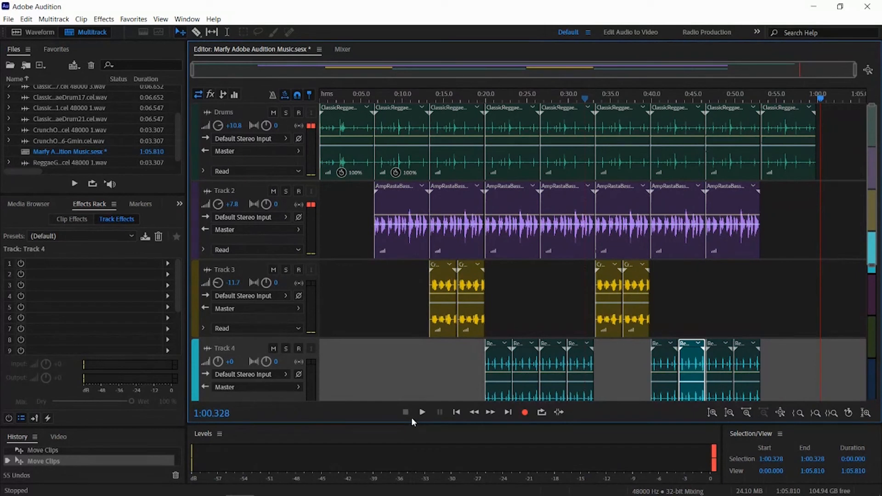
click(716, 459)
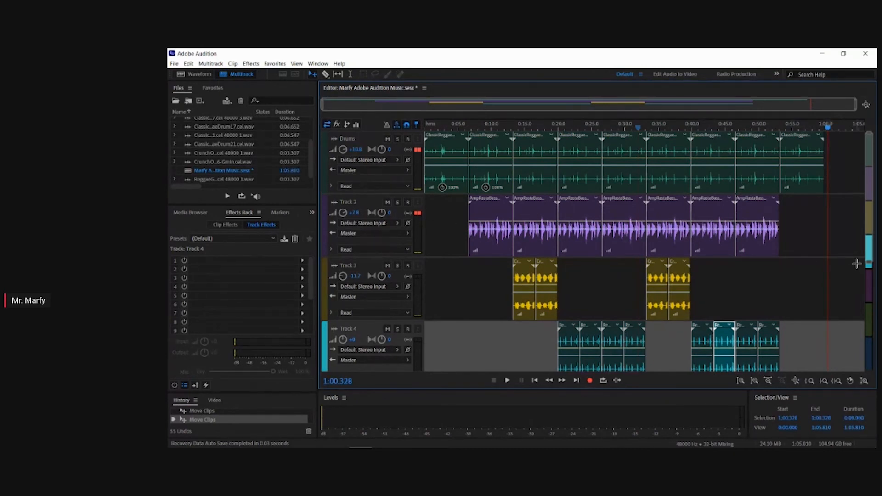
Resize the track heights so all four filled tracks fit in view, display the Mixer and return to the session Editor
scroll(869, 260, down, 5)
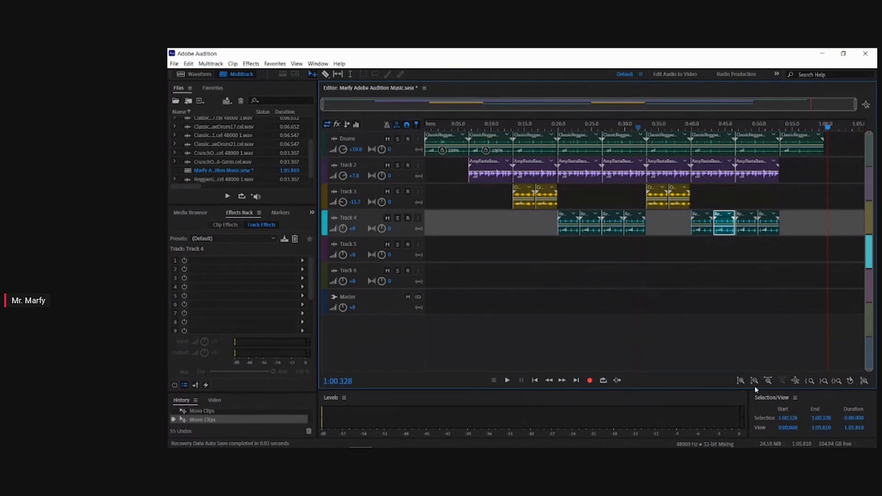
click(741, 381)
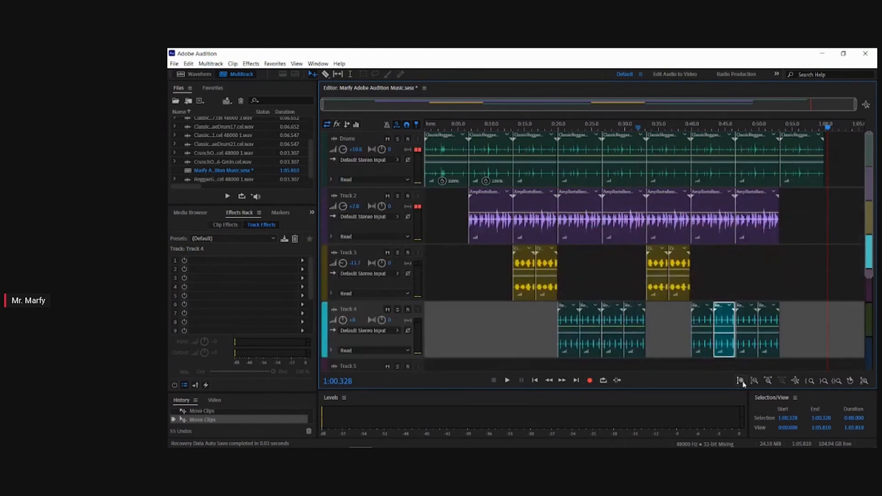
click(317, 64)
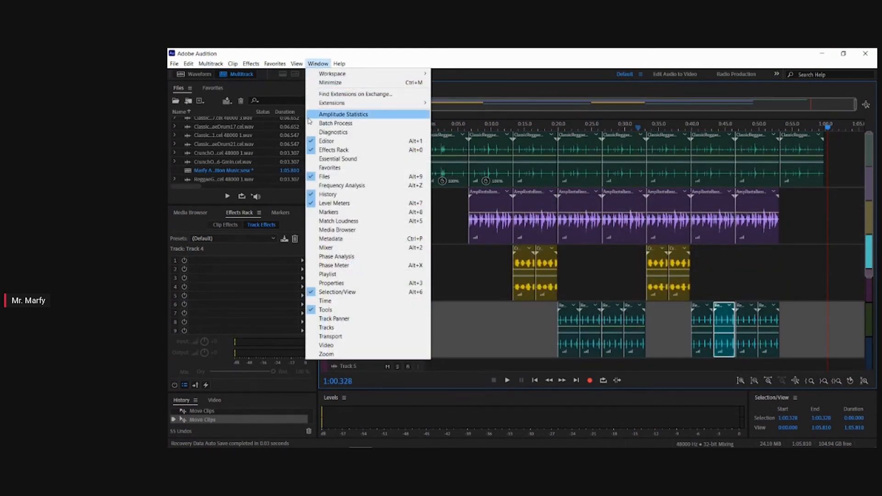
mouse_move(306, 61)
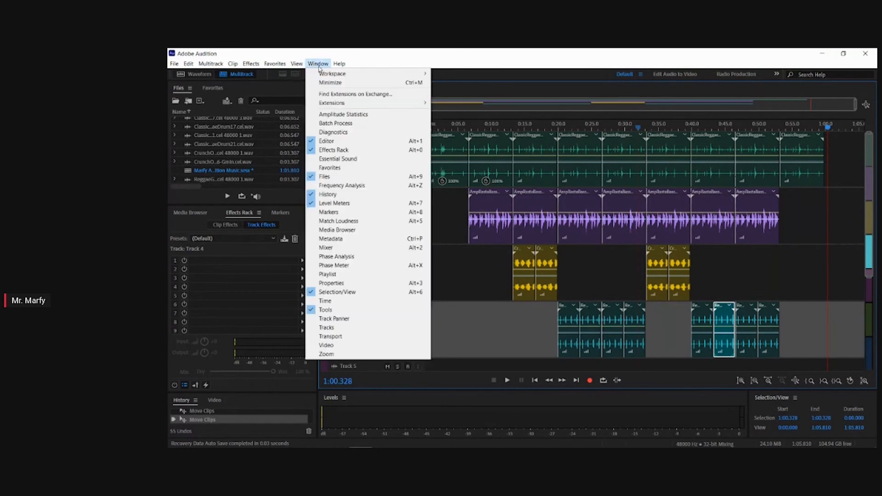
click(331, 249)
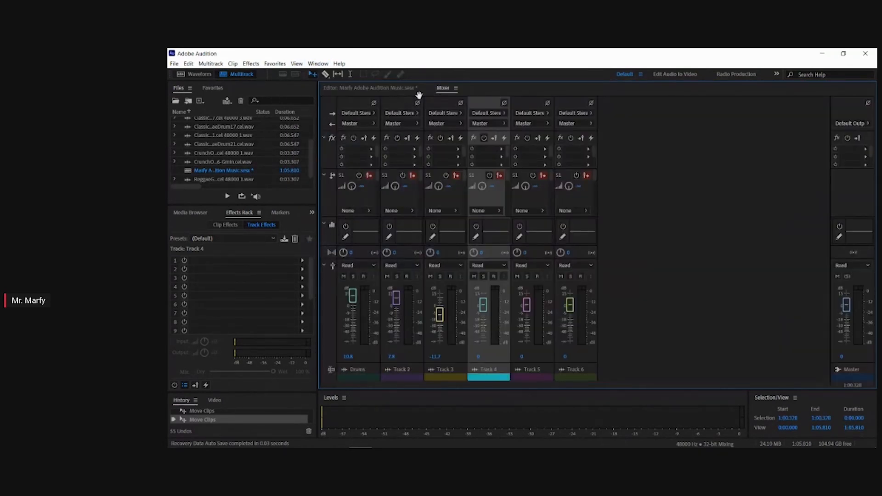
click(407, 91)
click(443, 88)
click(398, 89)
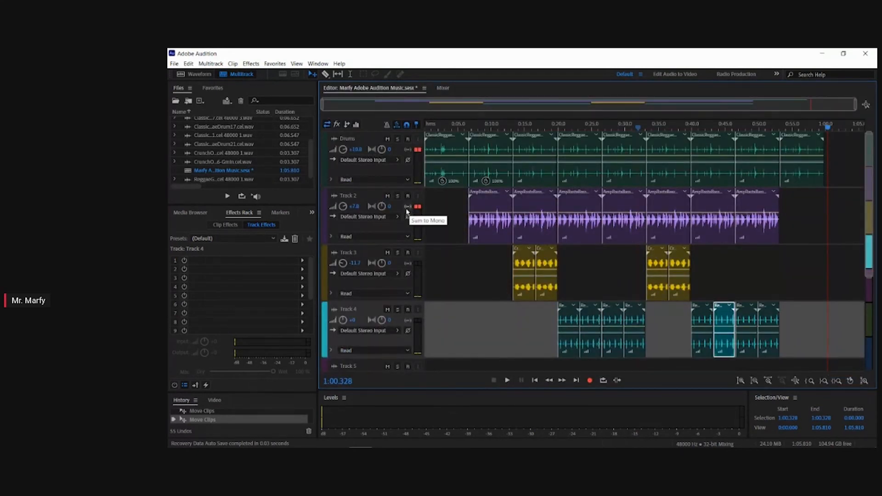
Play the session from 0:00.000 and watch the track levels in the Mixer
click(339, 382)
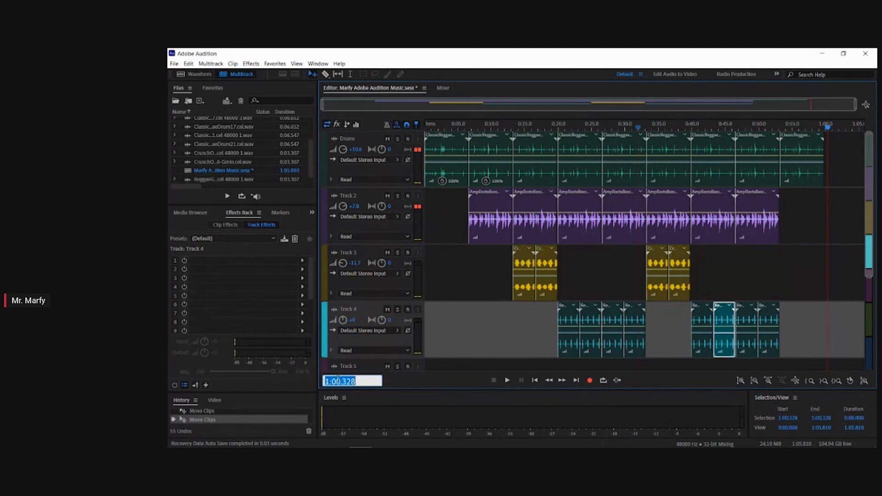
text(0)
key(Return)
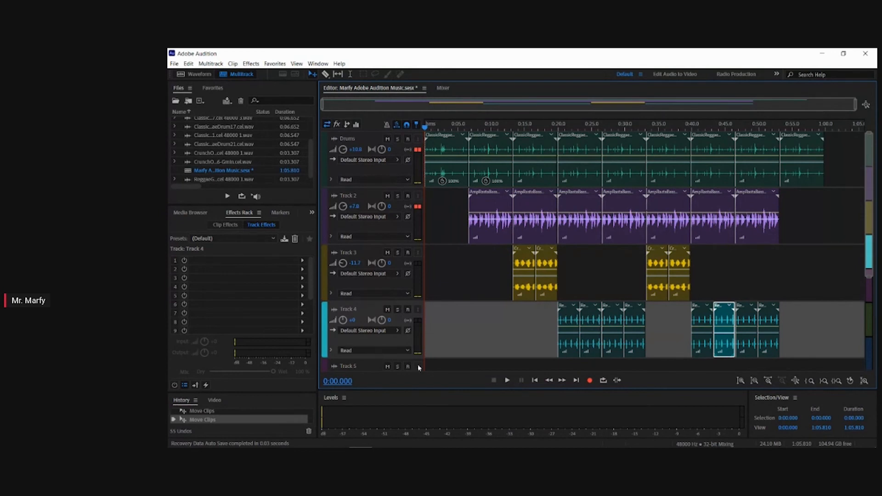
click(508, 380)
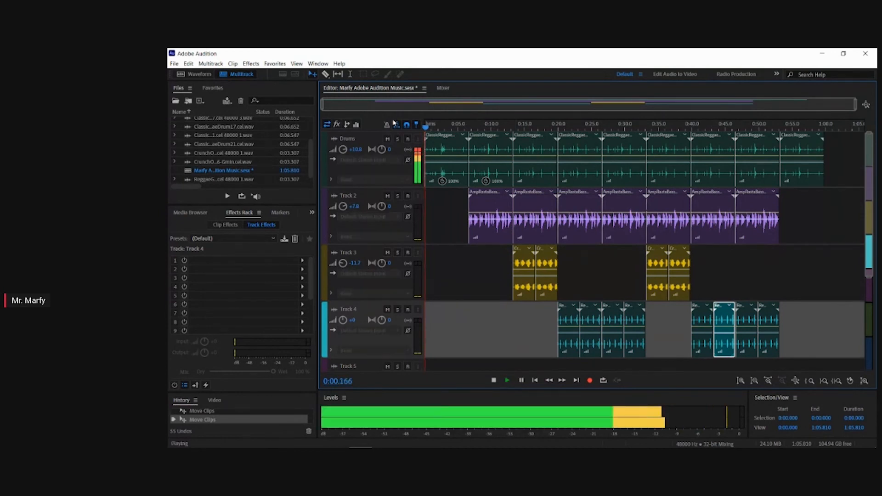
click(444, 88)
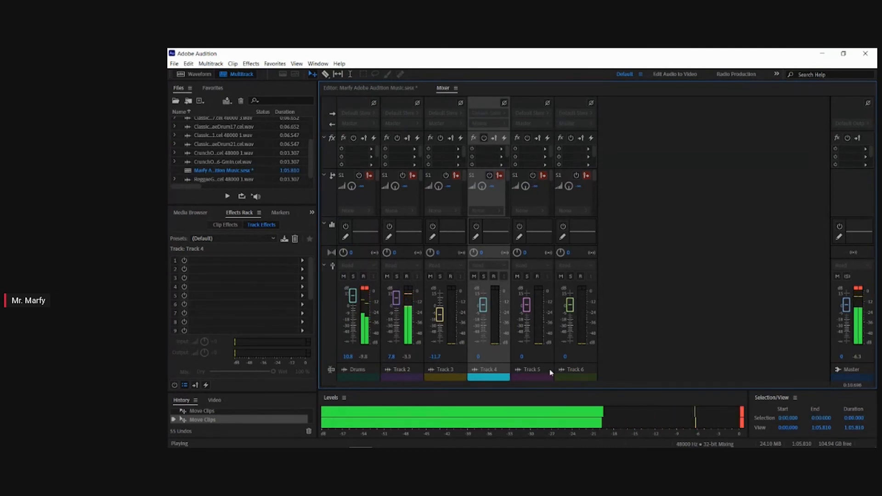
Lower the Master volume to -4 during playback and reset the clipping indicators on the level meters
drag(846, 306, 848, 313)
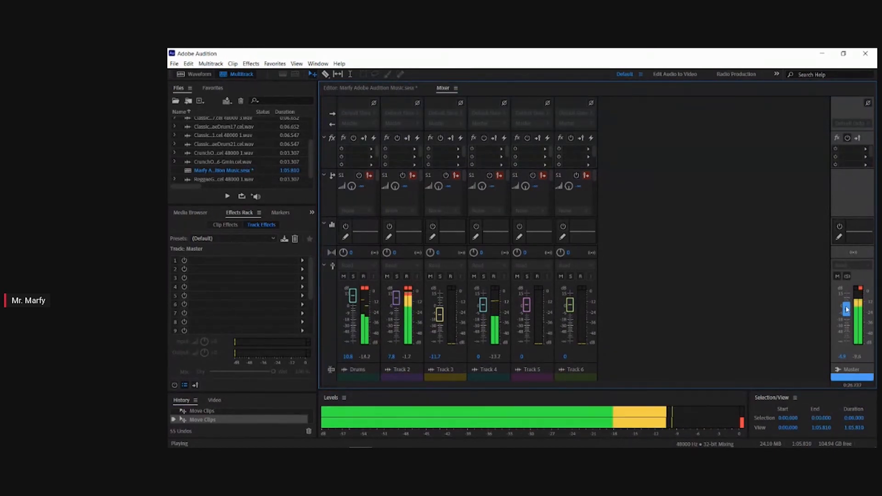
drag(847, 309, 848, 309)
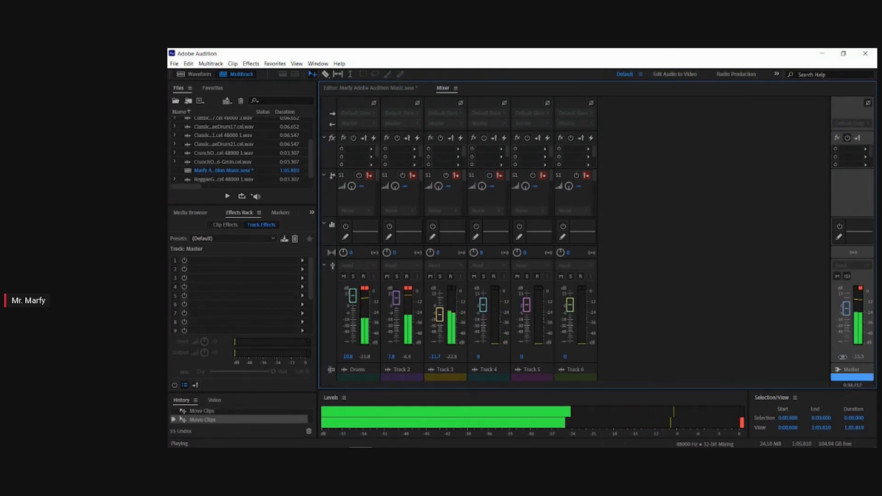
click(840, 357)
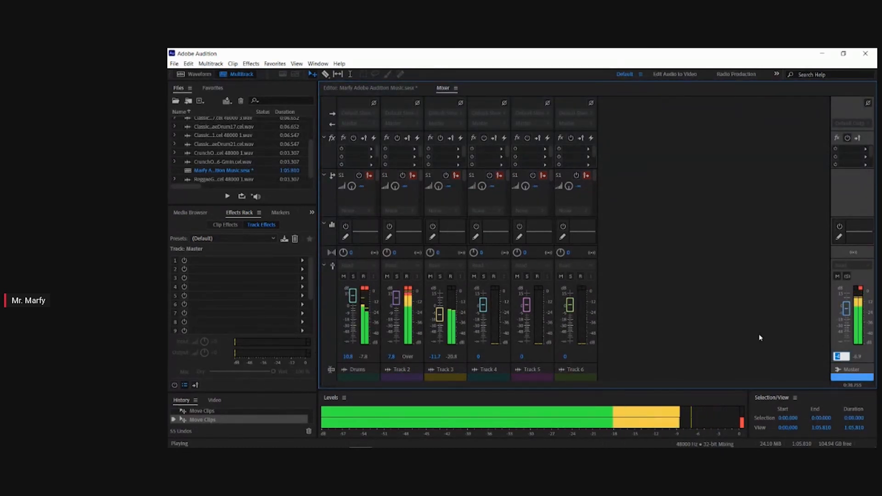
click(744, 425)
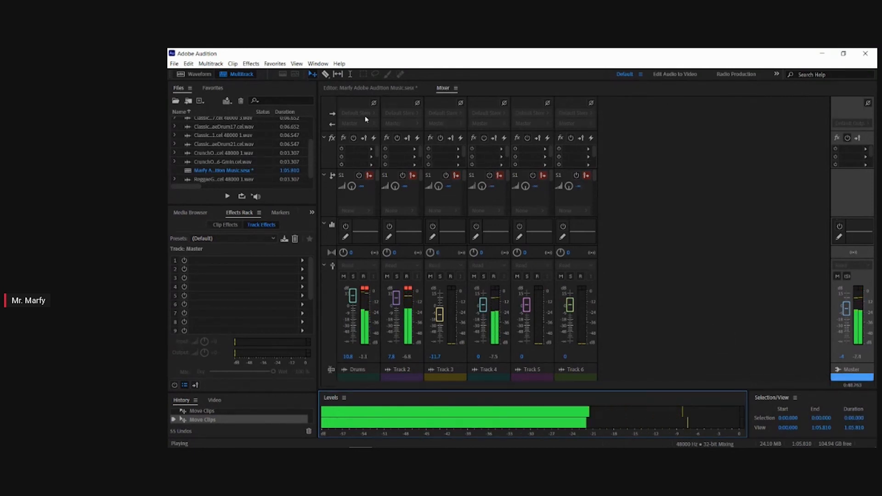
Return to the session Editor, let playback finish and save the multitrack session
click(370, 88)
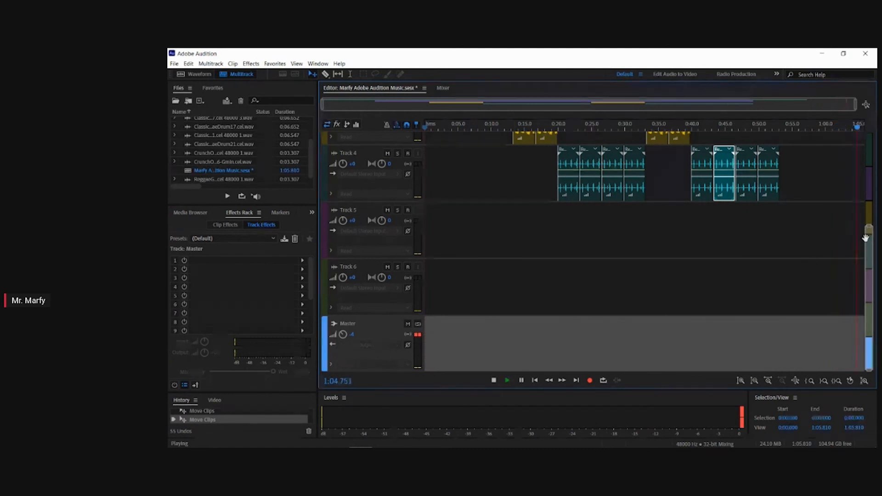
scroll(869, 235, up, 5)
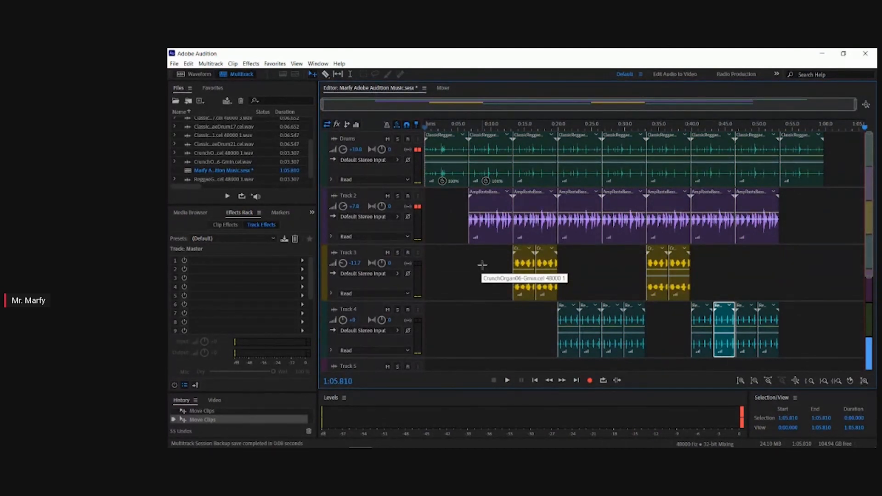
click(175, 64)
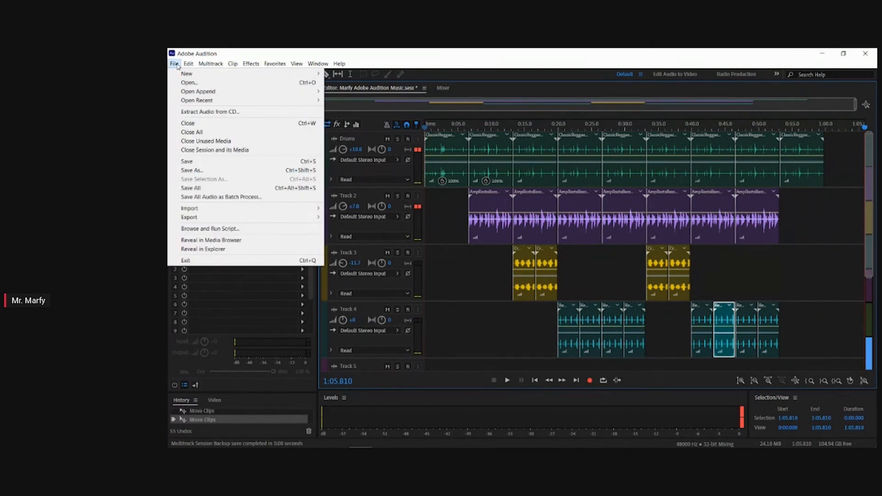
click(187, 161)
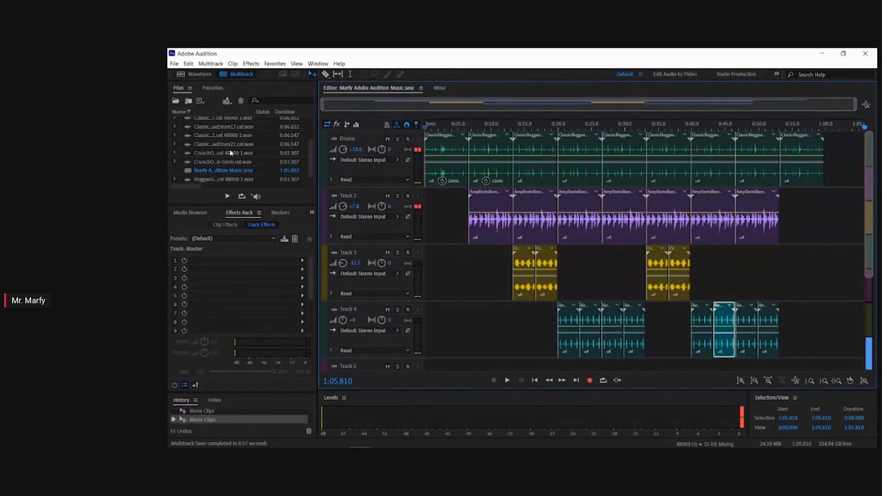
Start a multitrack mixdown export of the entire session
click(174, 64)
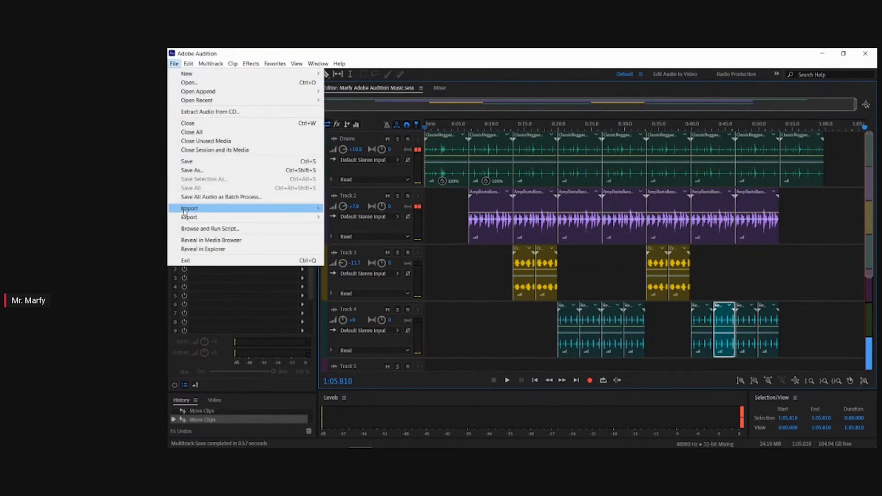
mouse_move(188, 221)
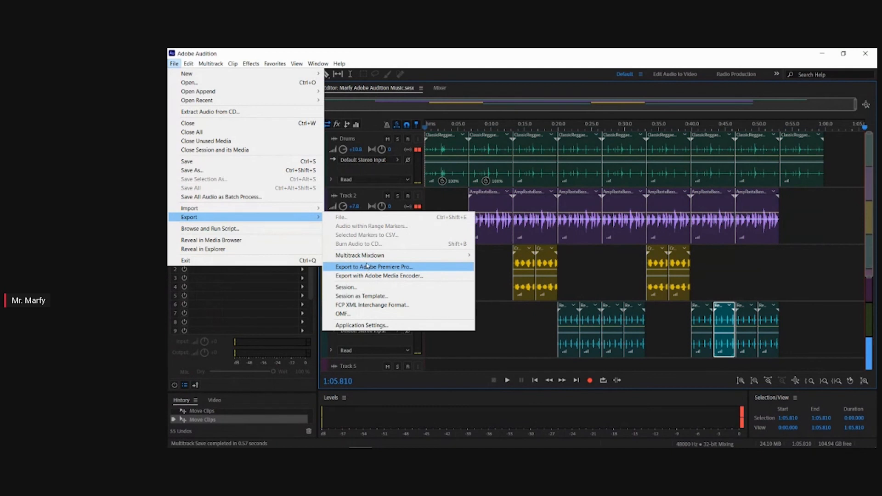
mouse_move(370, 258)
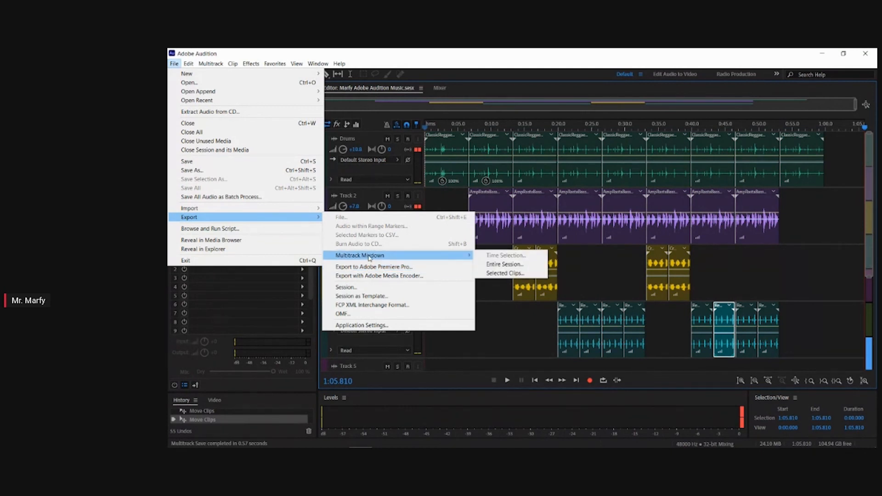
click(503, 265)
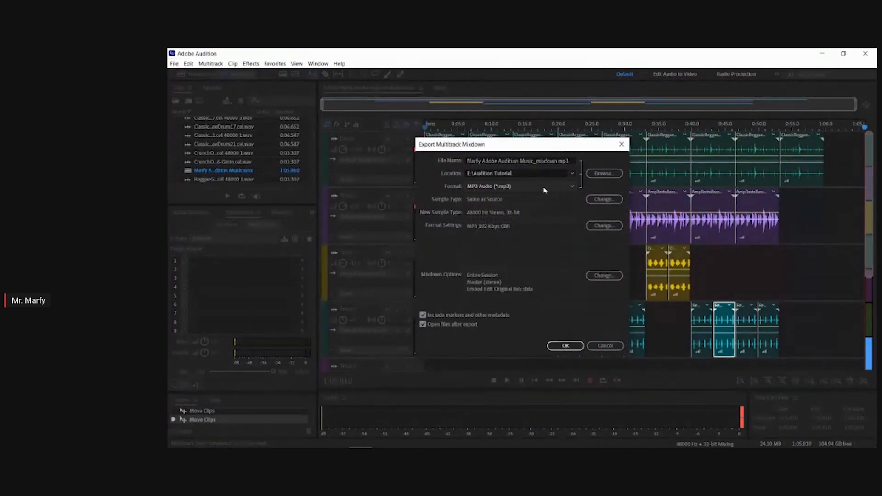
Browse for the mixdown's export location and open the Auobe Audition Music Project folder on SDXC (E:)
click(603, 174)
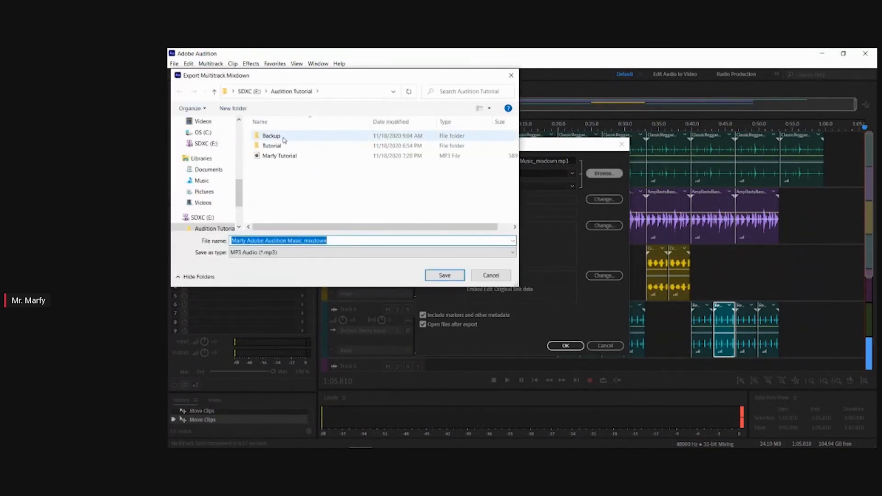
click(249, 91)
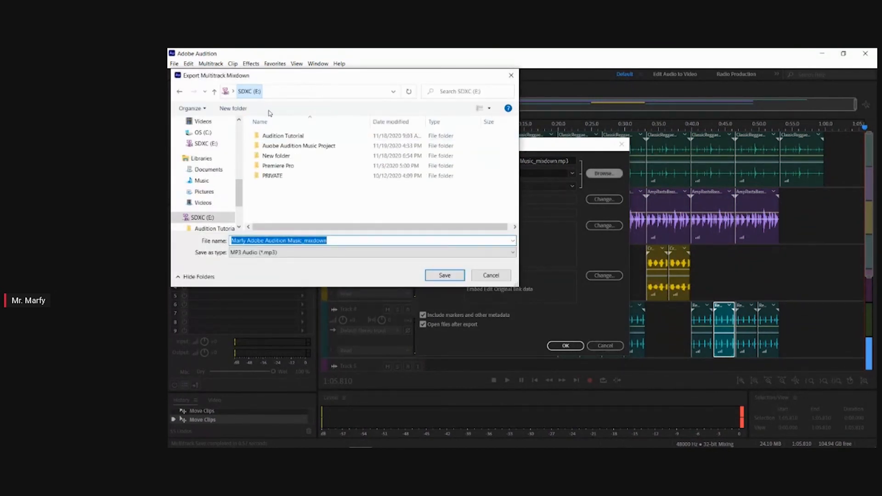
double_click(277, 147)
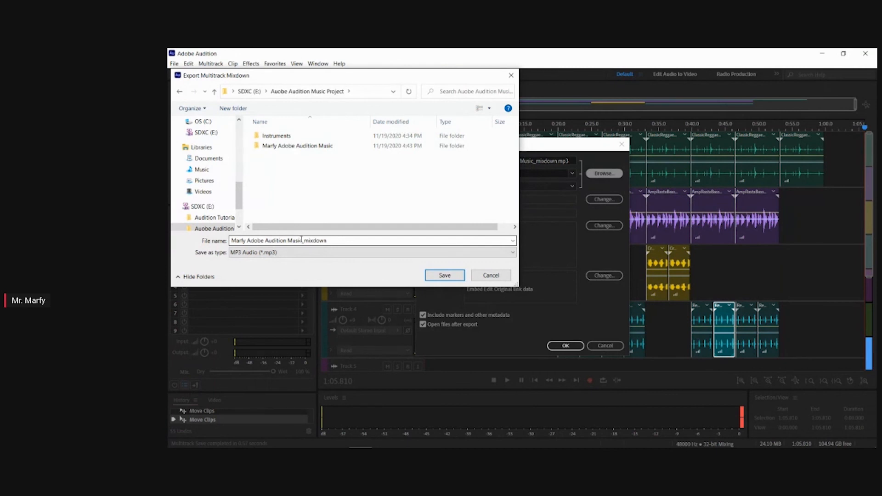
Remove the _mixdown suffix from the export file name and keep MP3 Audio (*.mp3) as the file type
click(345, 241)
click(313, 241)
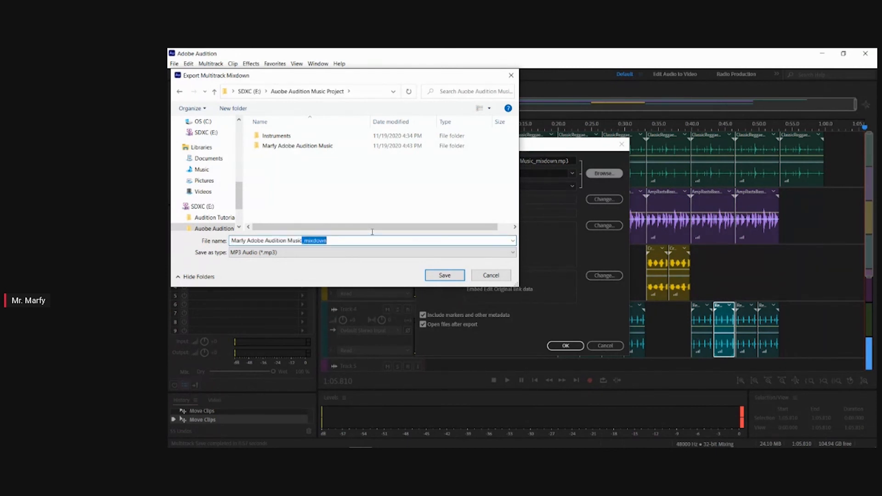
key(BackSpace)
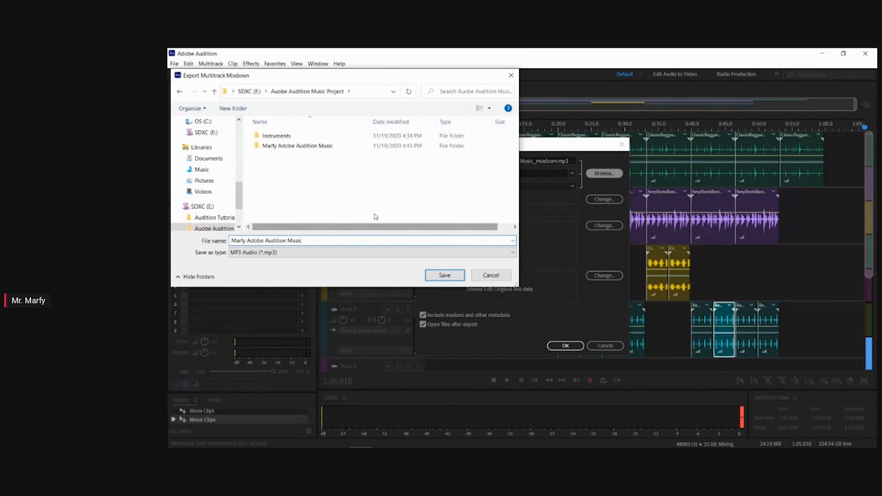
click(297, 254)
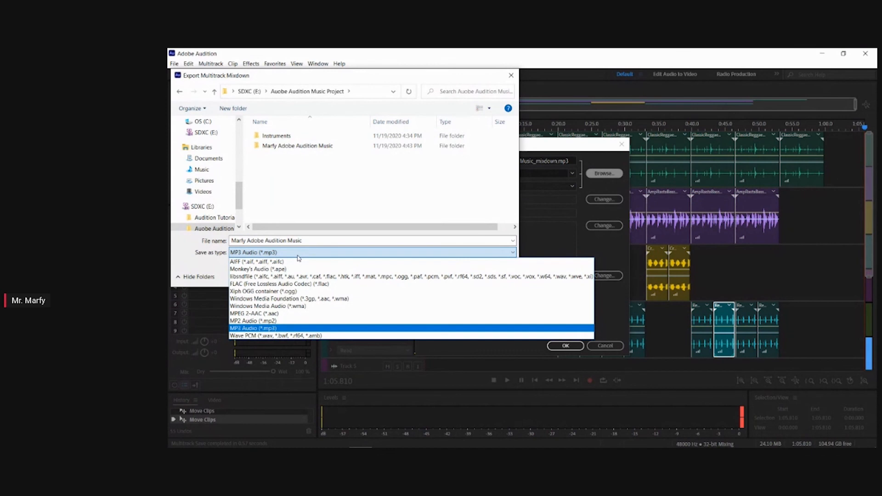
click(298, 256)
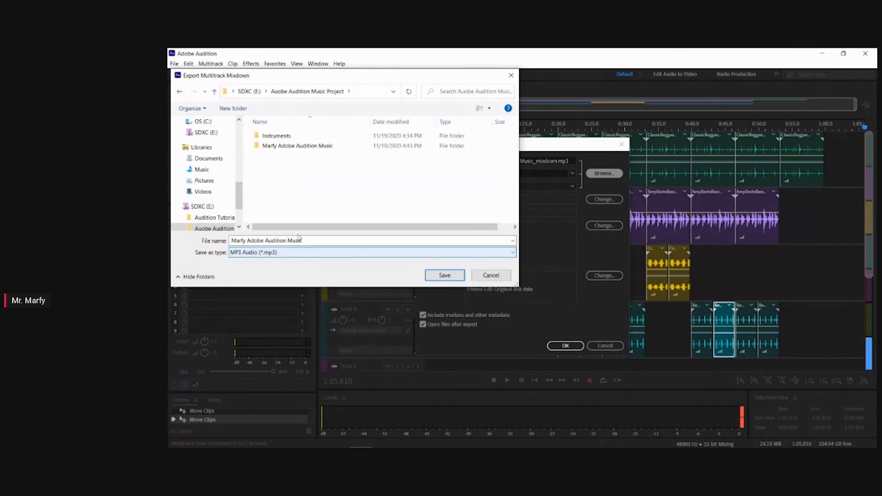
Save into the session's own subfolder with the _mixdown file name and export the MP3 mixdown
click(445, 276)
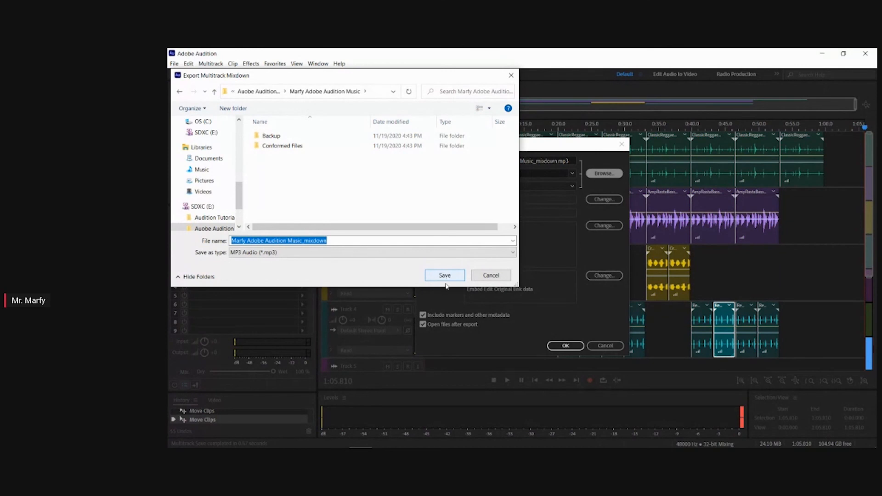
click(445, 276)
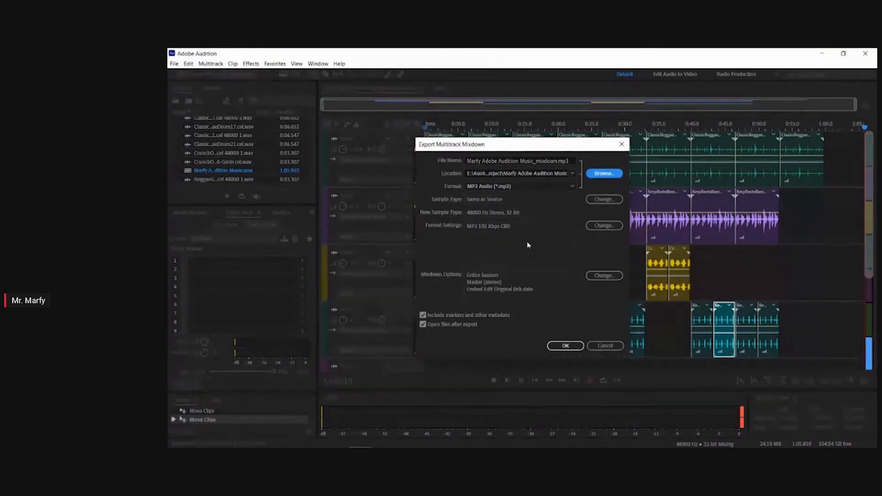
click(566, 345)
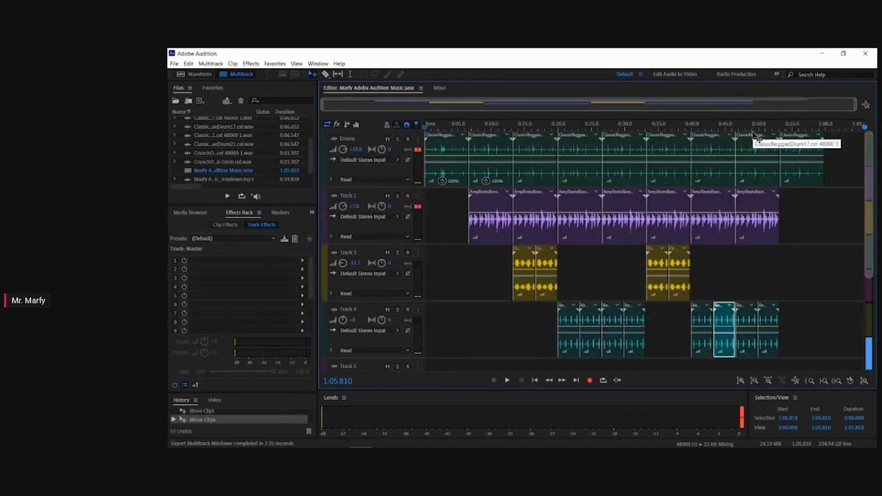
Minimize the audio editor, open File Explorer and set the StreamYard broadcast to the full-screen shared-screen layout
click(819, 55)
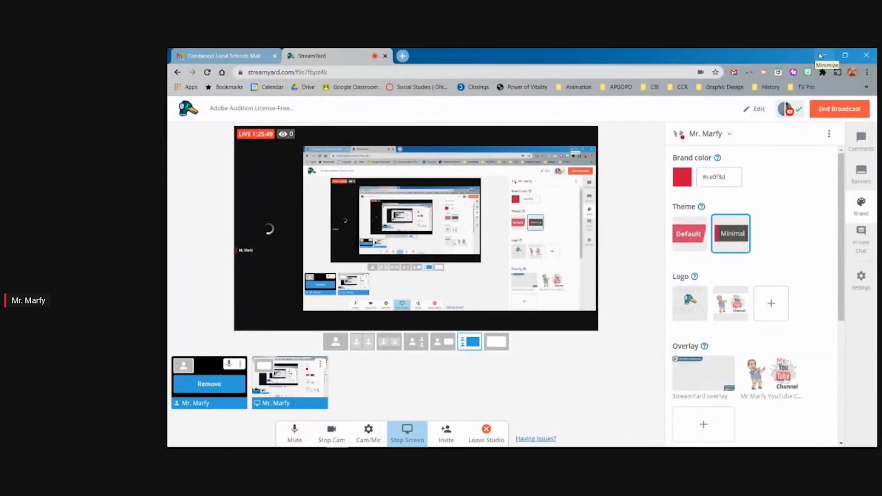
mouse_move(281, 442)
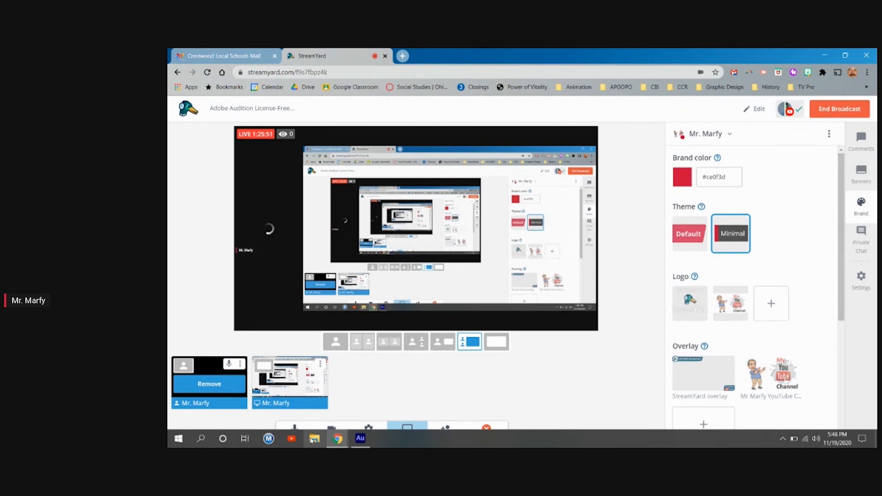
click(312, 440)
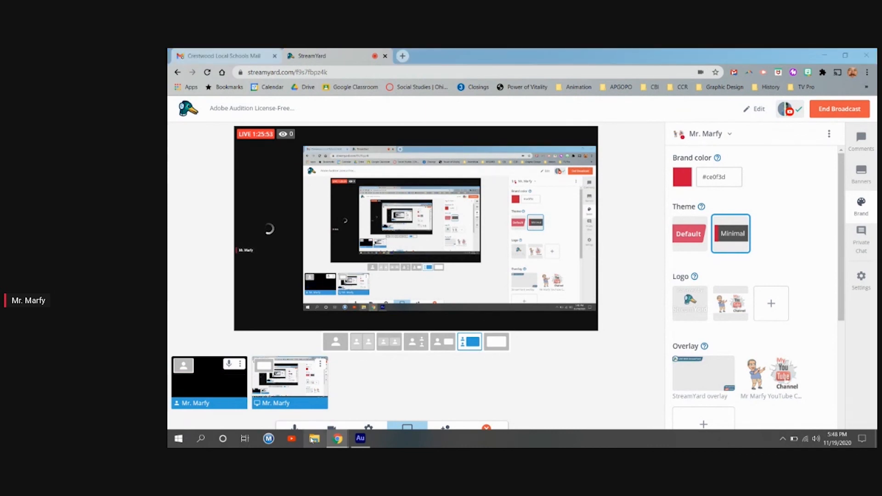
click(496, 342)
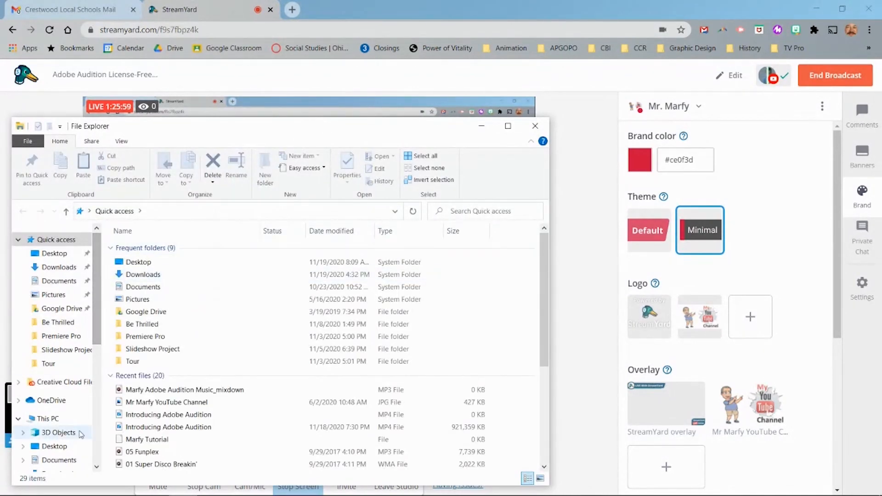
In File Explorer, open the session's folder inside Auobe Audition Music Project on SDXC (E:) and select the mixdown MP3
drag(98, 339, 97, 430)
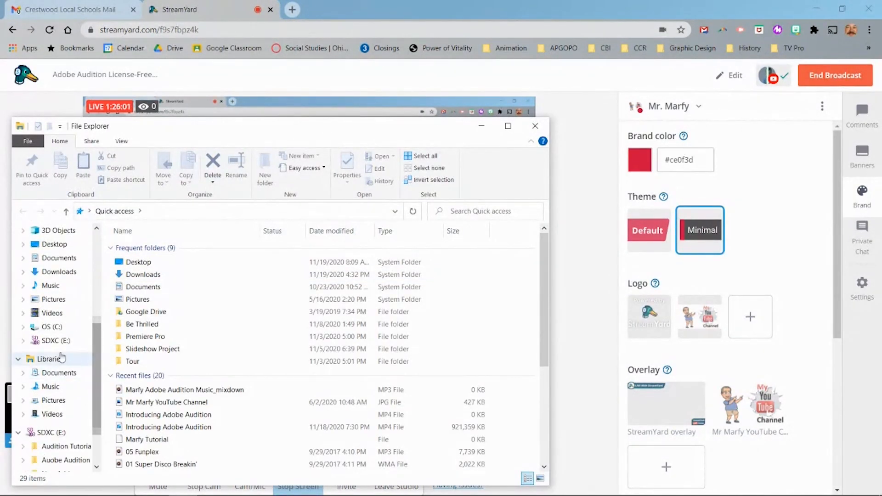
click(52, 340)
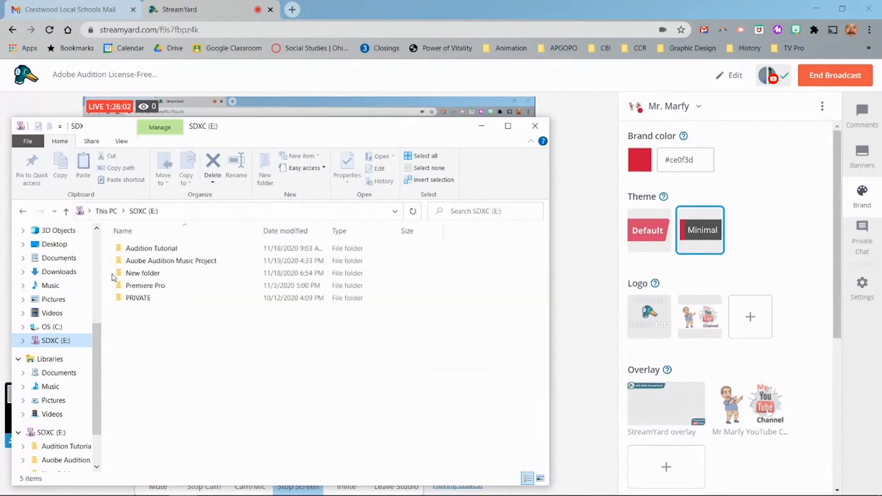
double_click(148, 261)
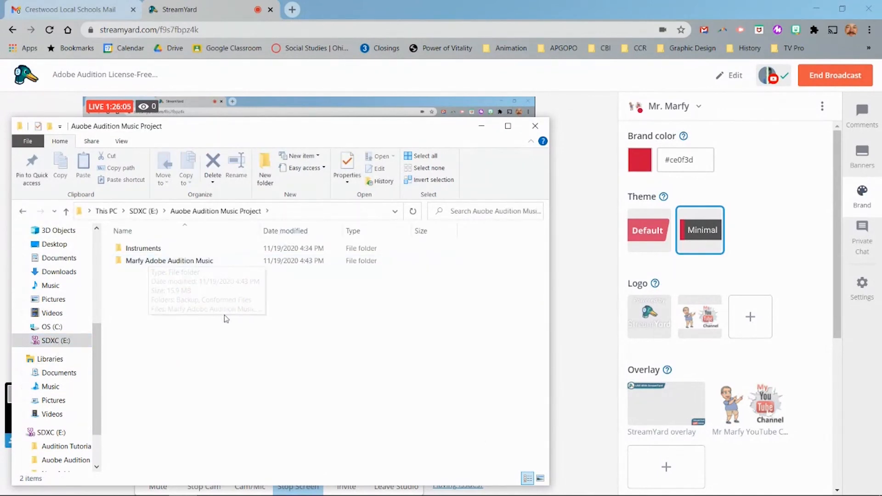
double_click(197, 260)
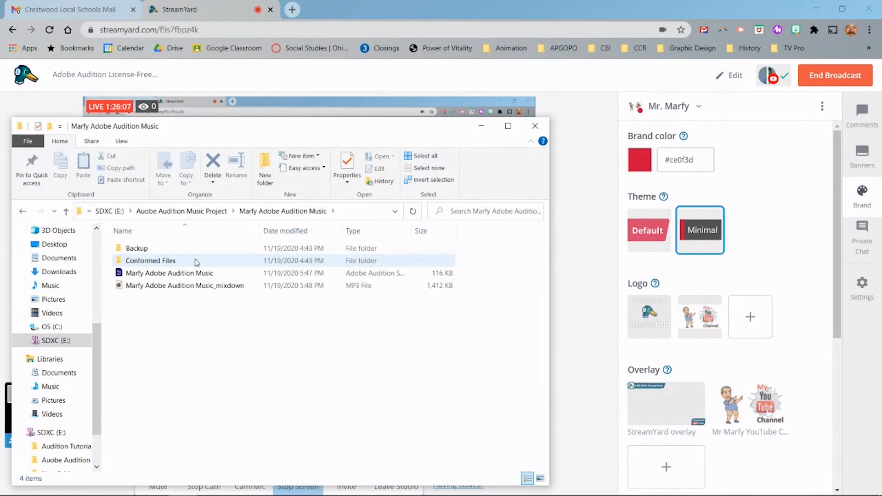
click(190, 289)
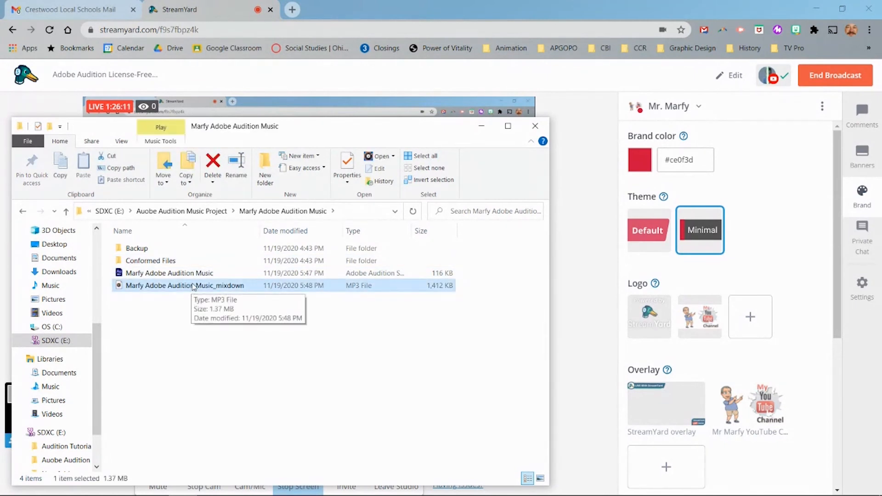
Play the exported mixdown MP3 in Windows Media Player and check the system speaker volume
mouse_move(392, 495)
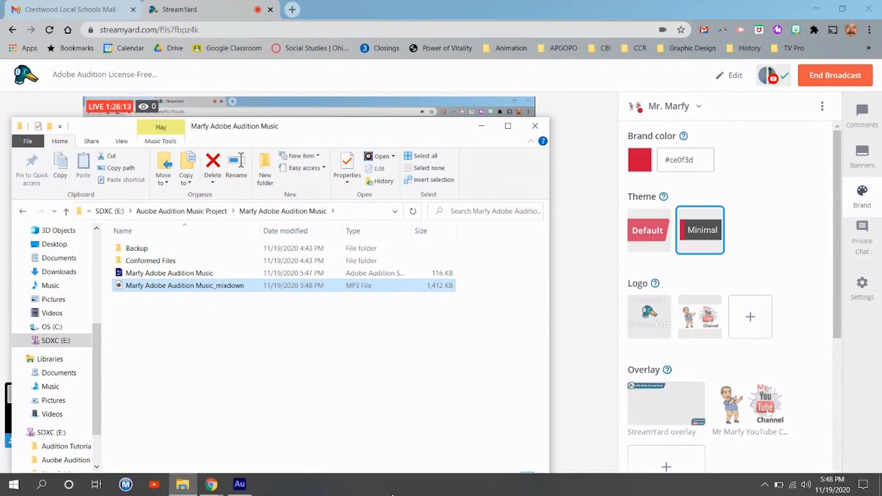
right_click(206, 289)
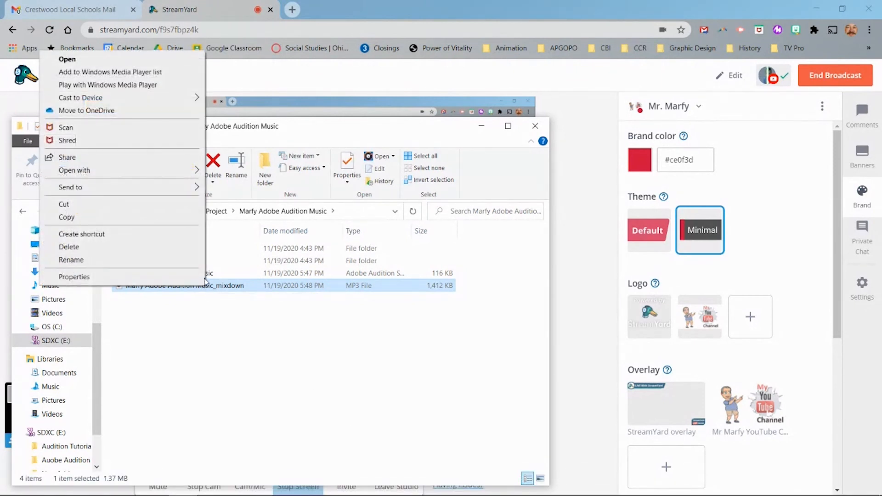
mouse_move(184, 172)
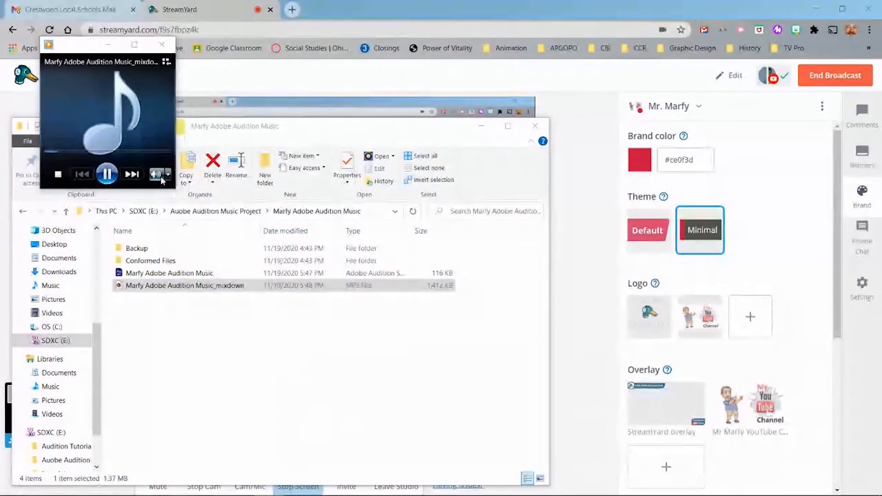
mouse_move(167, 179)
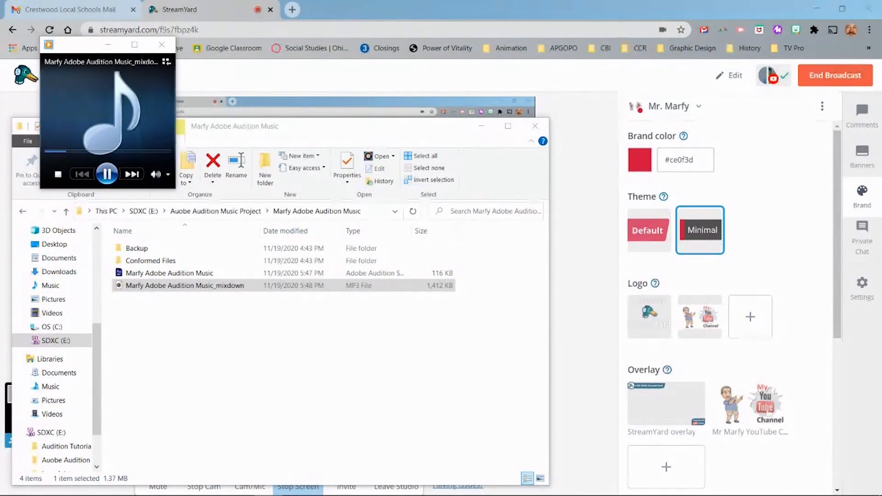
mouse_move(805, 491)
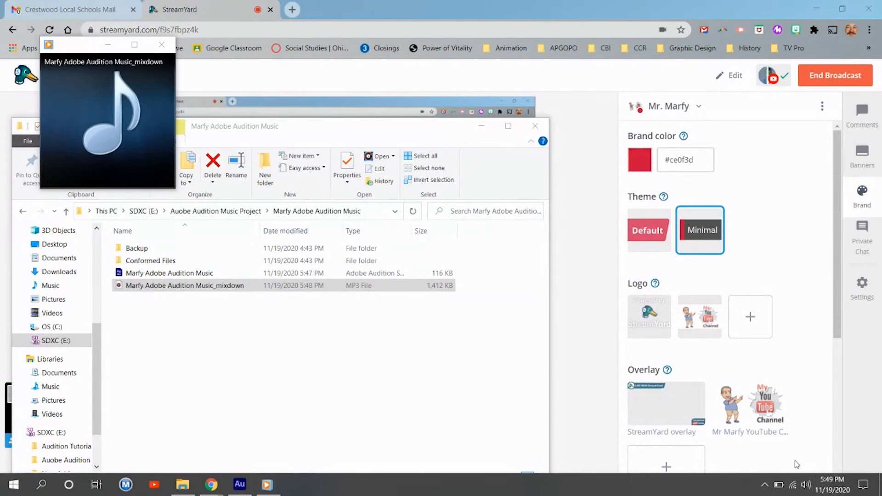
click(807, 487)
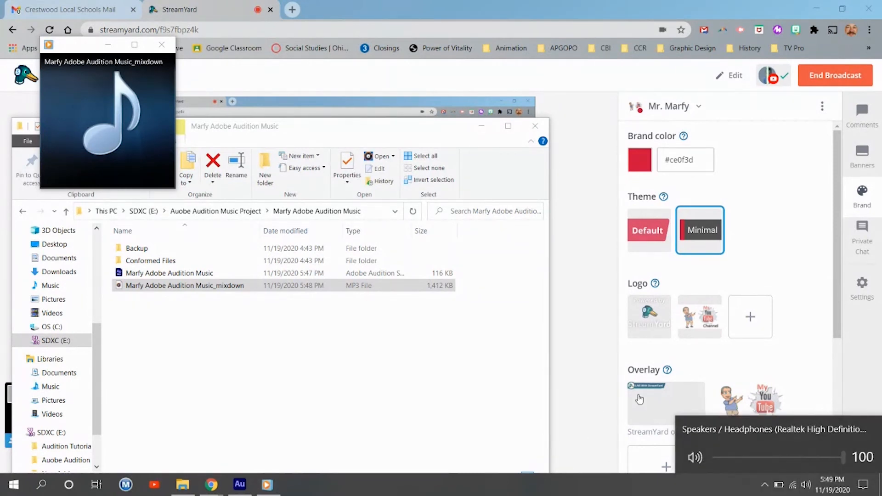
click(607, 387)
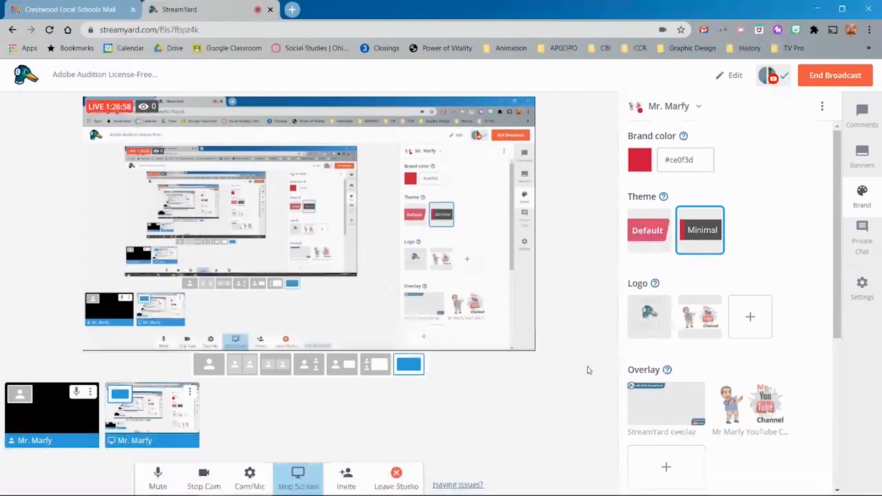
Bring the media player back to the front and move its window over the broadcast preview while the mixdown plays
click(267, 488)
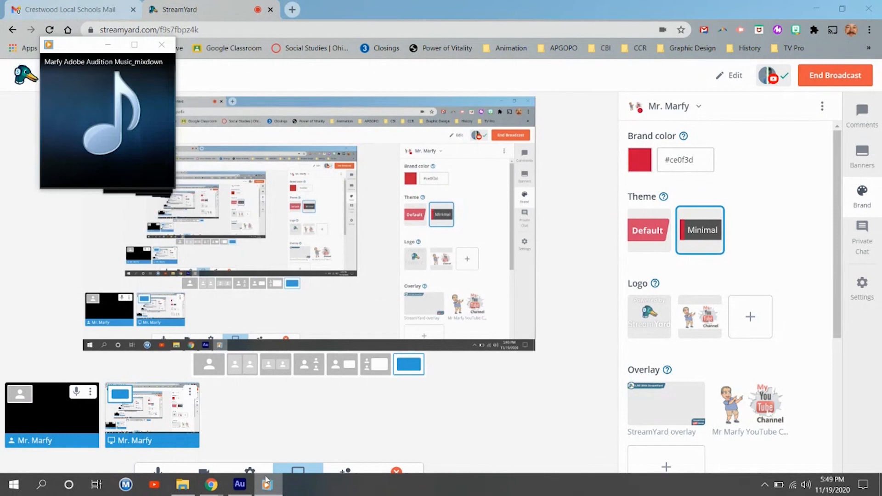
mouse_move(147, 76)
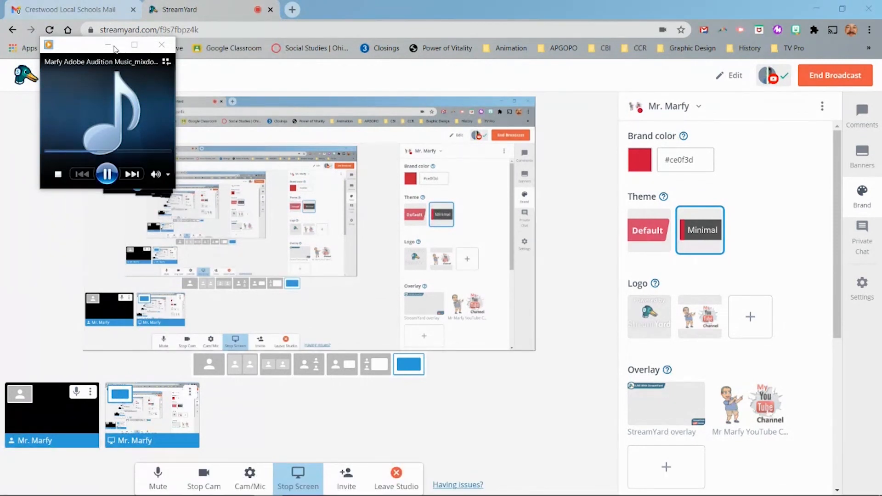
drag(85, 52, 231, 141)
mouse_move(238, 171)
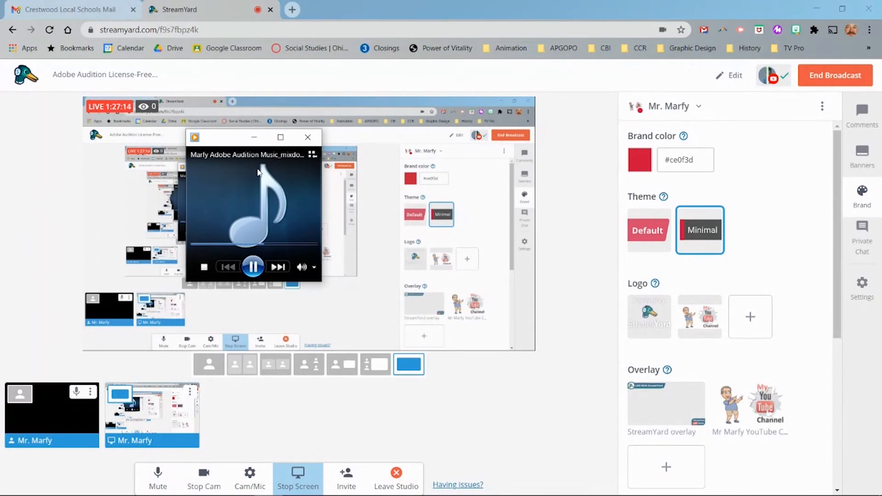
Switch back to Adobe Audition, stop the mixdown playback in the media player and minimize the player
click(239, 485)
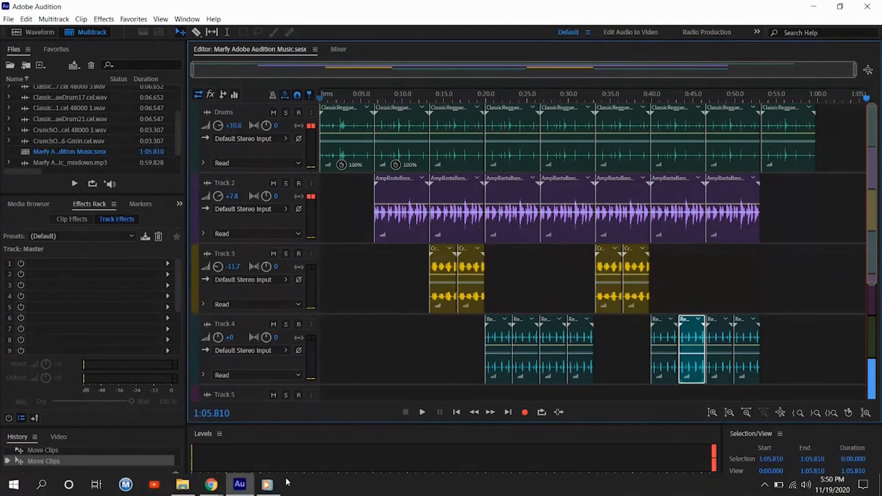
click(267, 485)
click(204, 267)
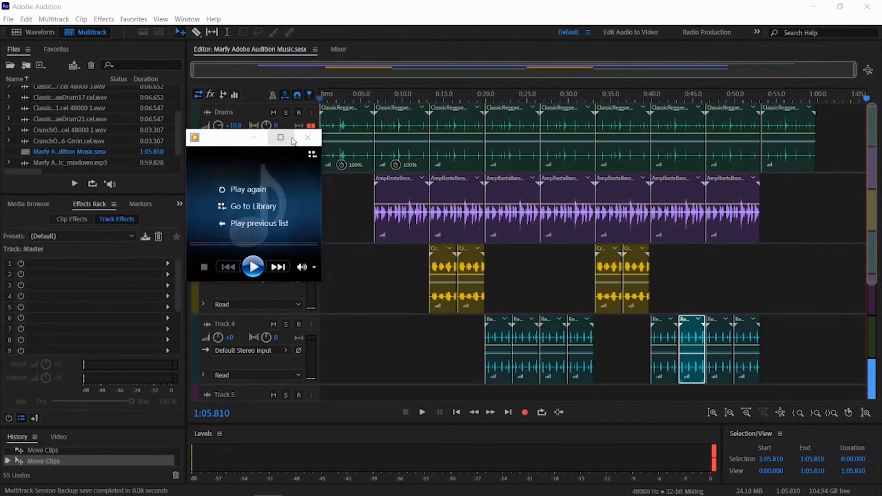
click(255, 137)
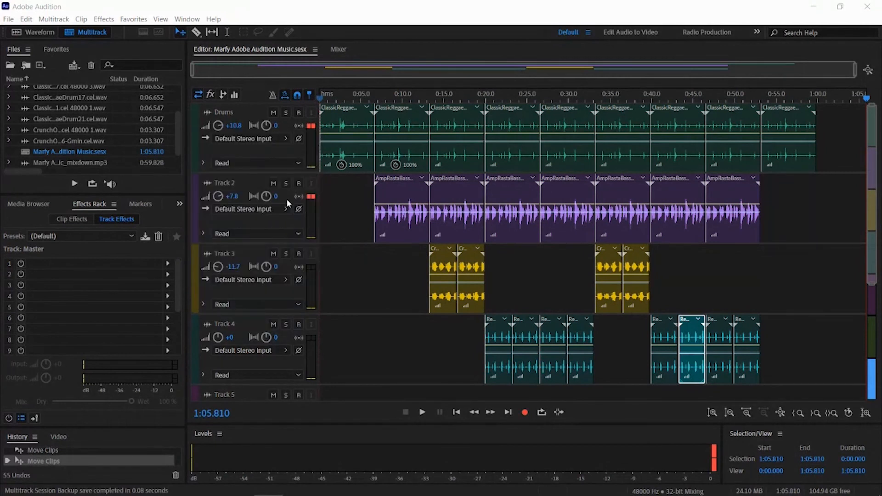